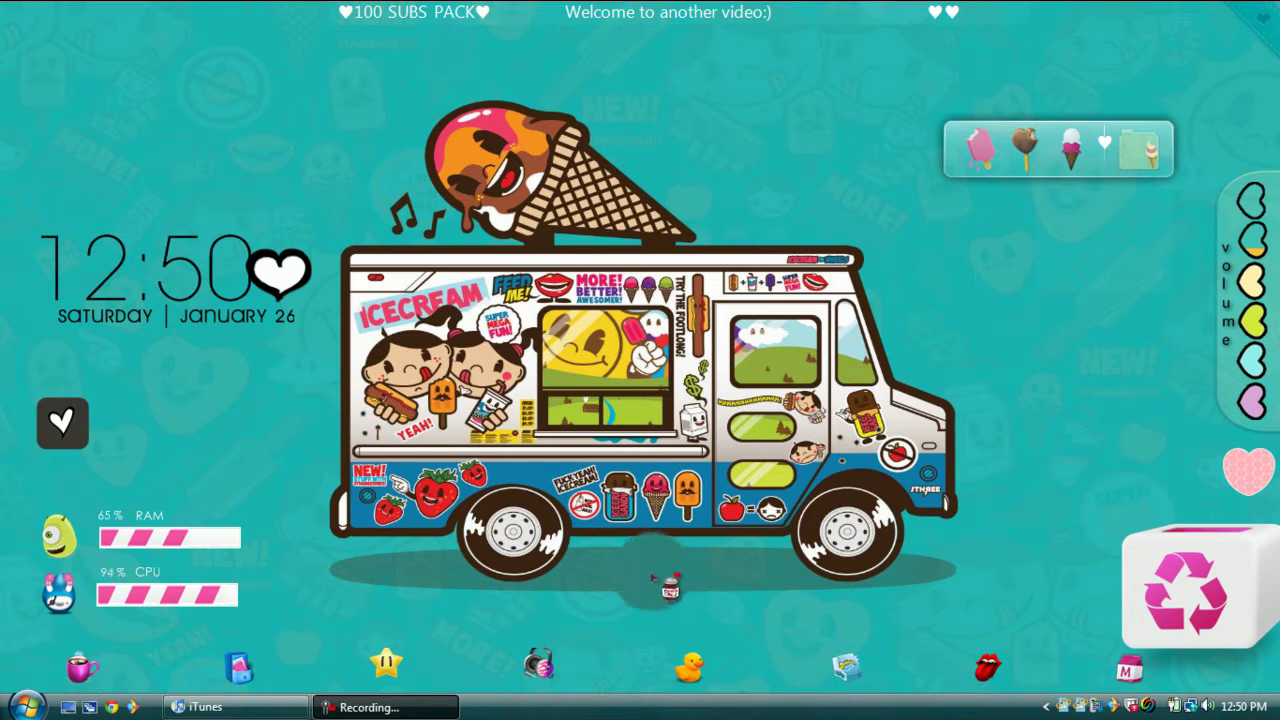
# Step: Rearrange the desktop icons over the ice-cream-van wallpaper
pyautogui.moveTo(651, 676); pyautogui.dragTo(680, 470)
pyautogui.rightClick(826, 460)
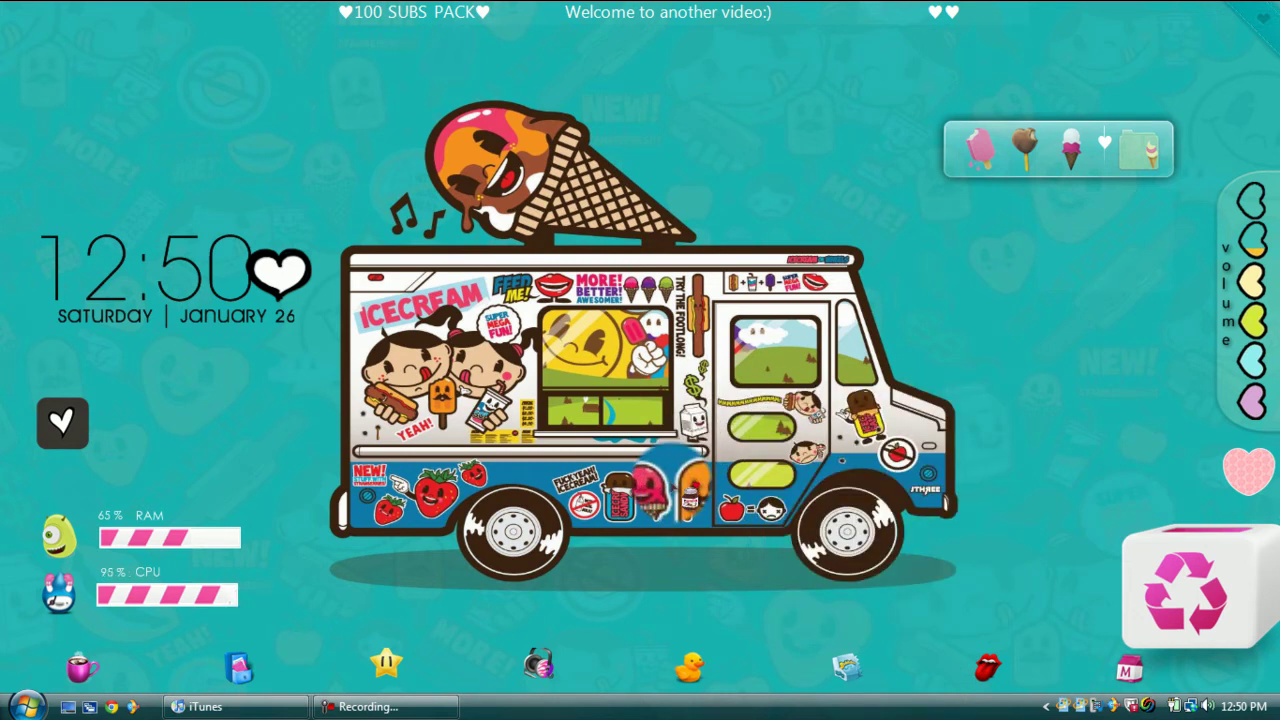
pyautogui.moveTo(680, 470); pyautogui.dragTo(737, 218)
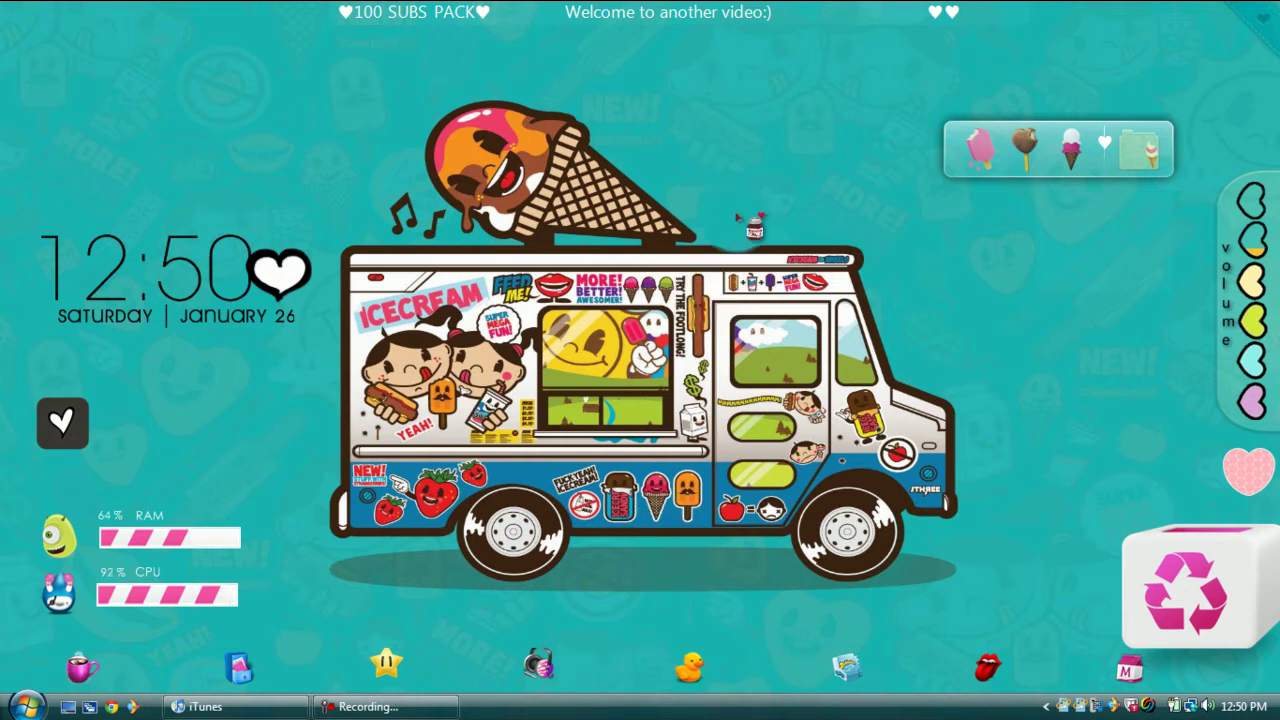
pyautogui.moveTo(547, 249); pyautogui.dragTo(965, 588)
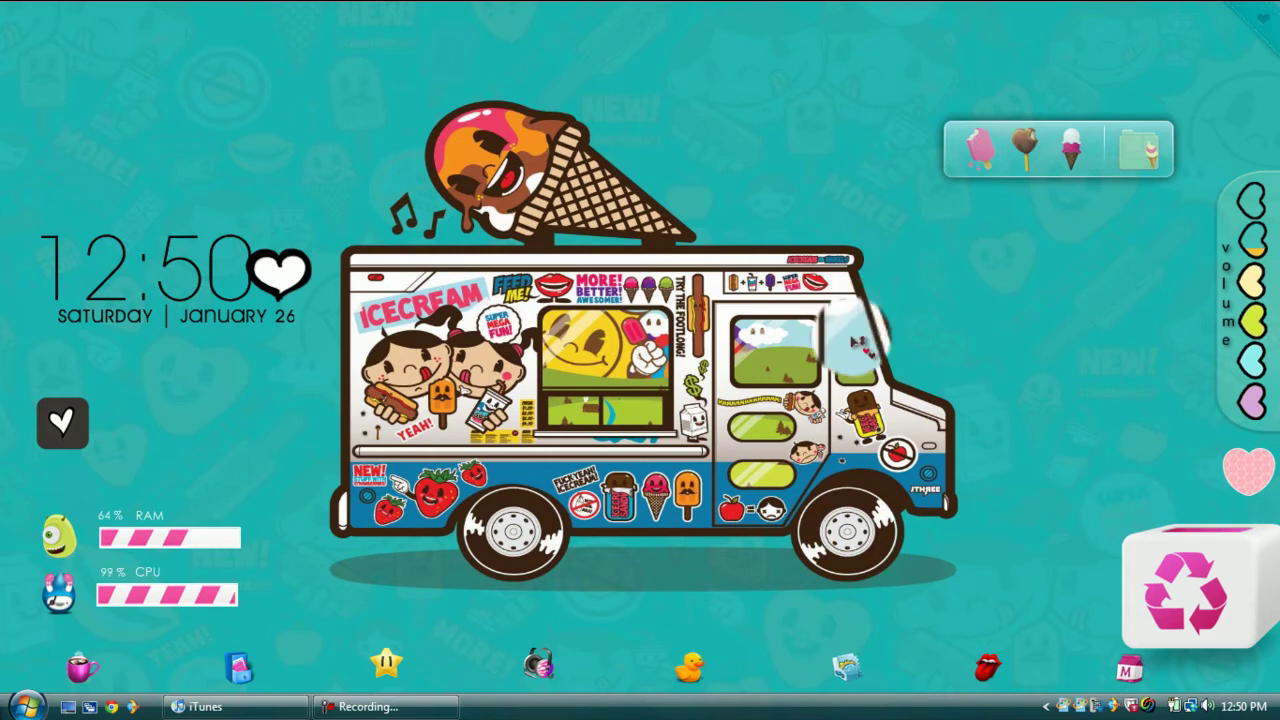
pyautogui.moveTo(850, 332); pyautogui.dragTo(462, 662)
# Step: Quick-hide the desktop icons, dismiss the Fences notice, and open Personalization
pyautogui.doubleClick(460, 662)
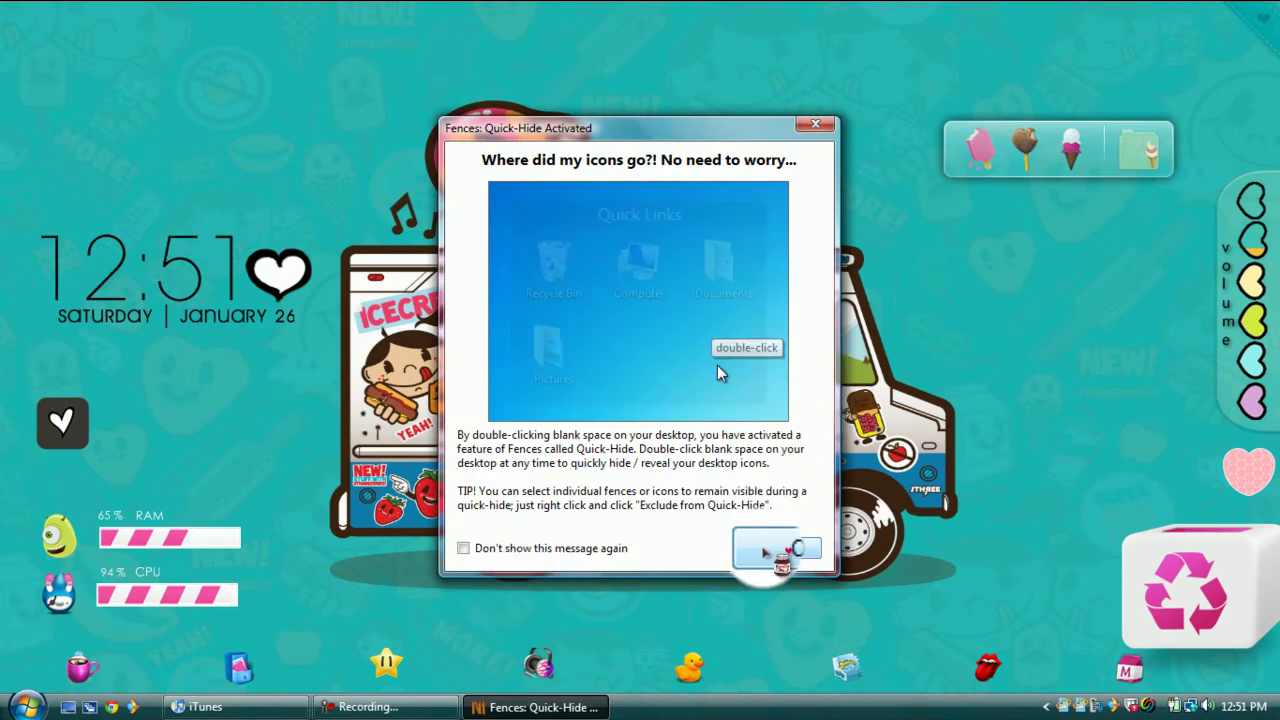
pyautogui.click(784, 548)
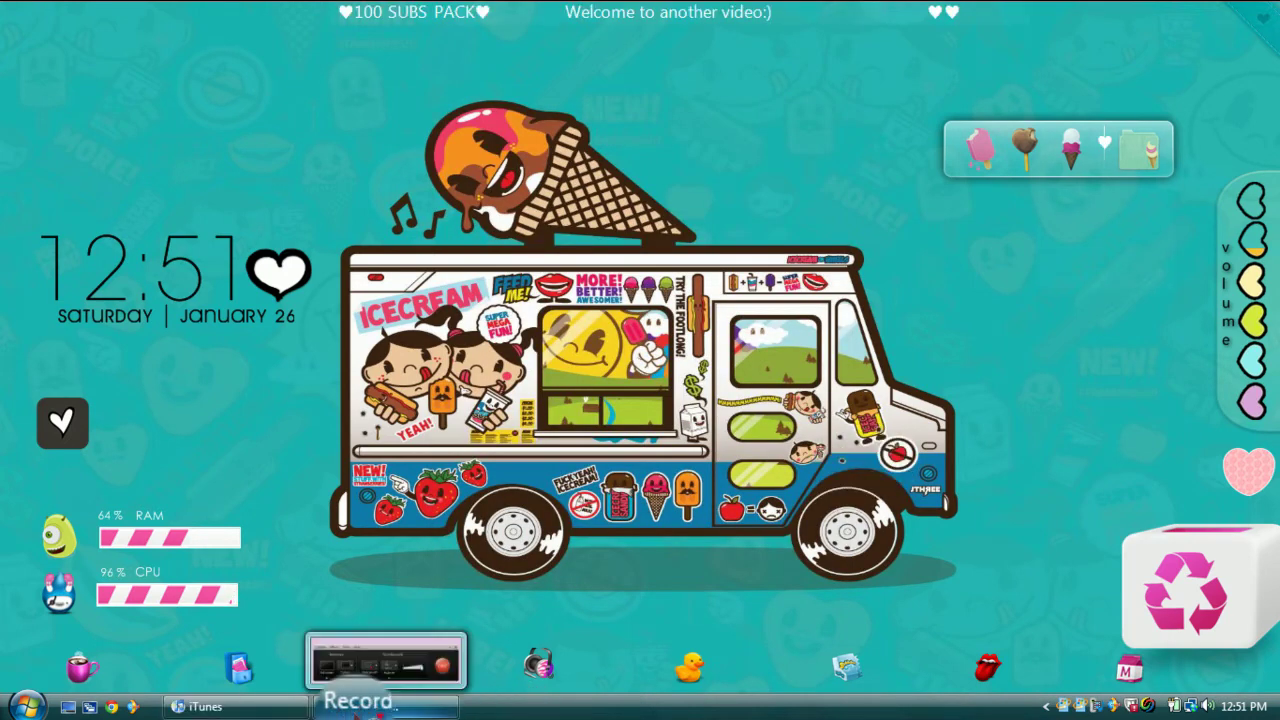
pyautogui.click(330, 706)
pyautogui.click(1152, 655)
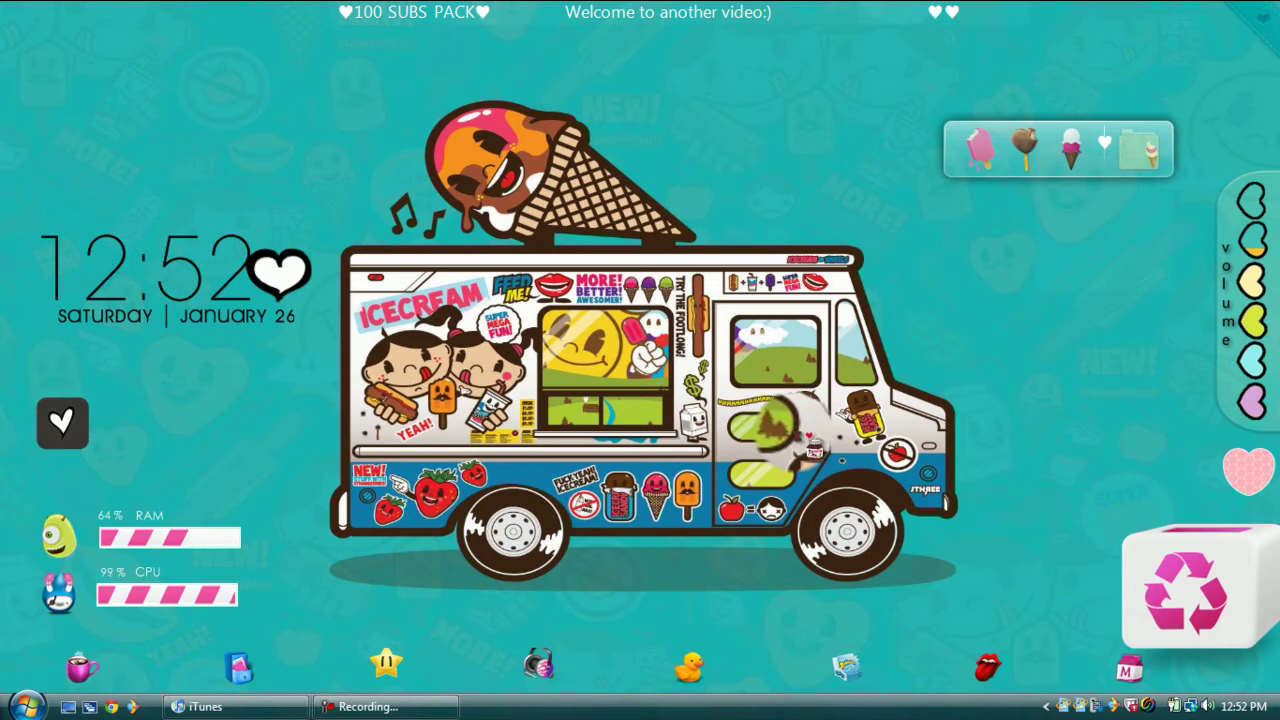
pyautogui.rightClick(795, 432)
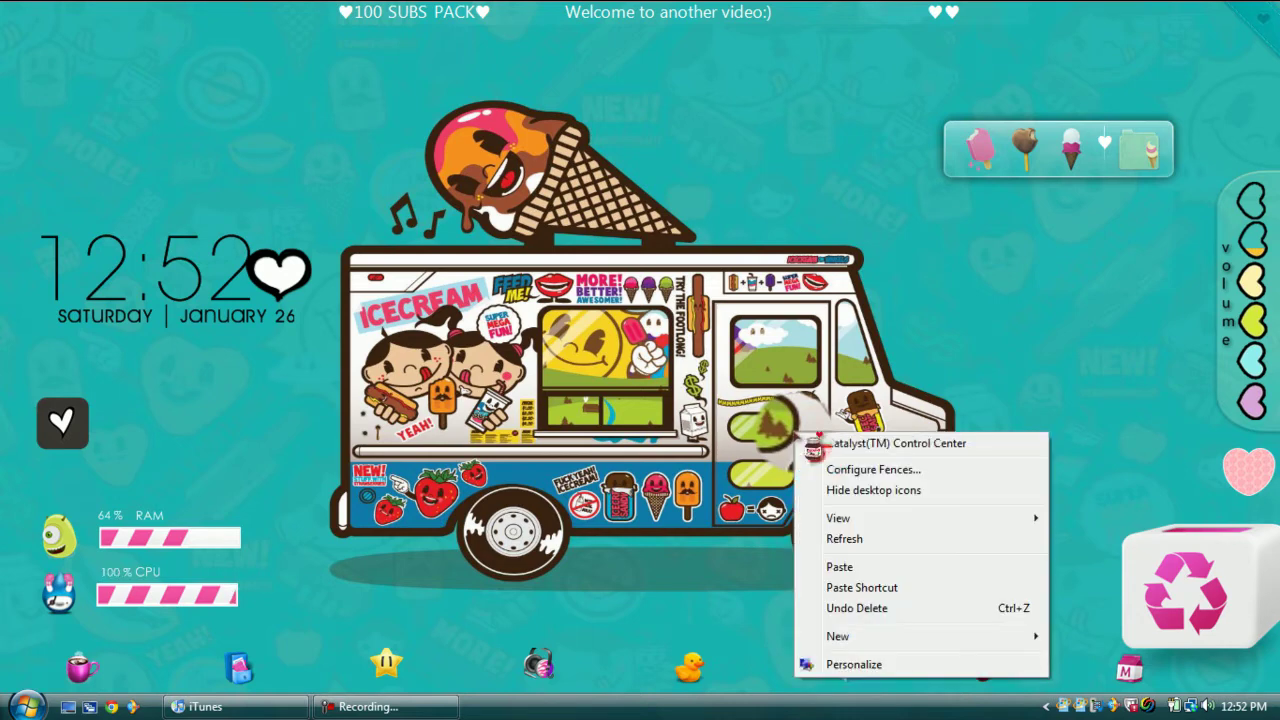
pyautogui.click(835, 666)
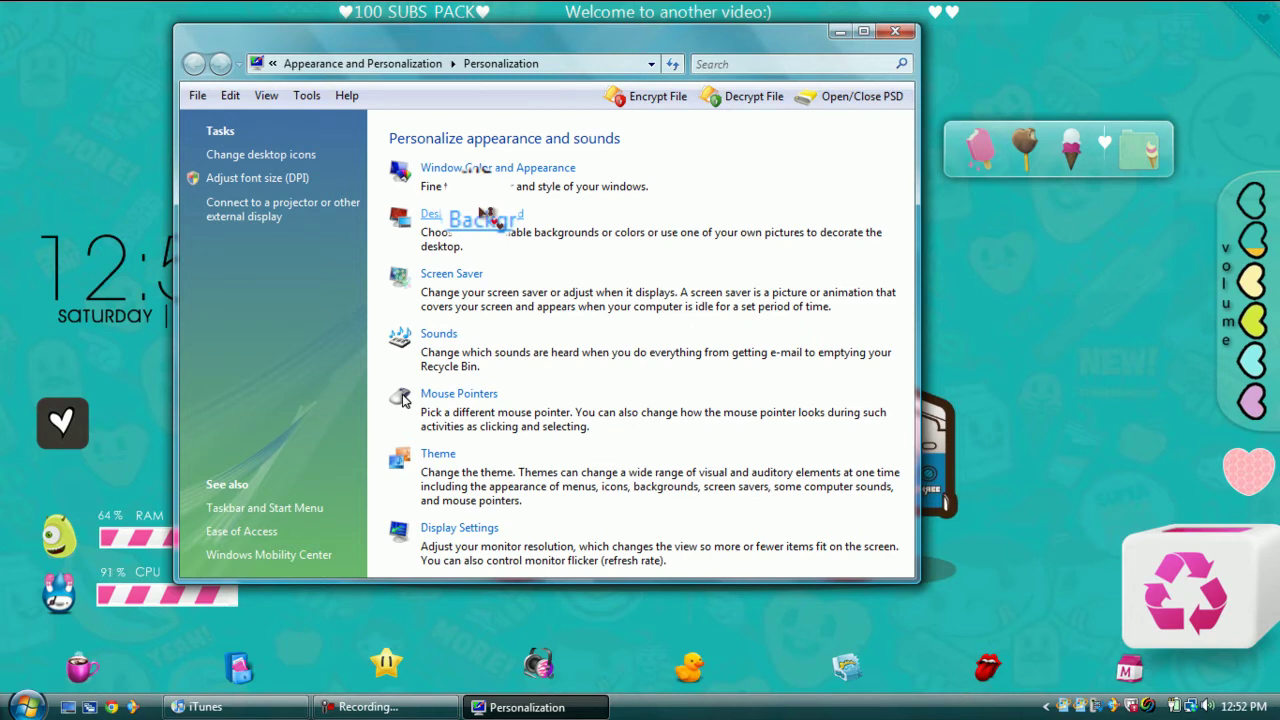
# Step: Apply the wheat-field picture as the desktop background
pyautogui.click(485, 215)
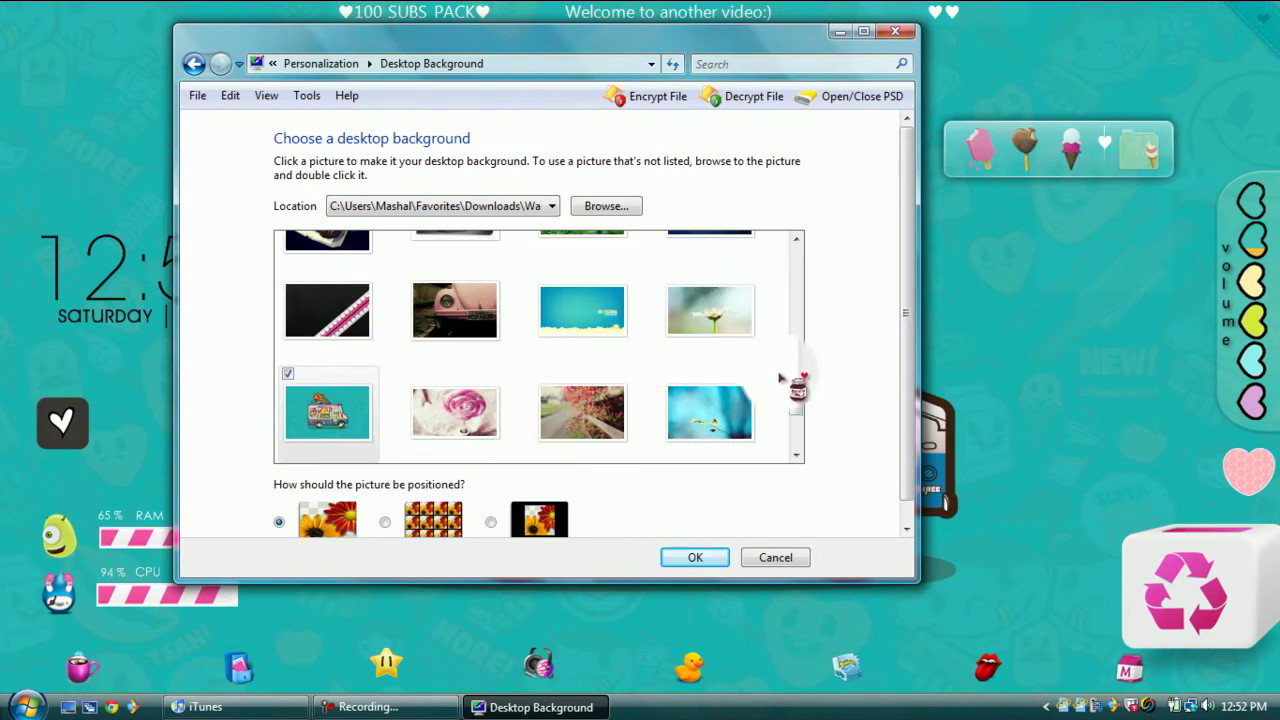
pyautogui.moveTo(794, 404); pyautogui.dragTo(794, 427)
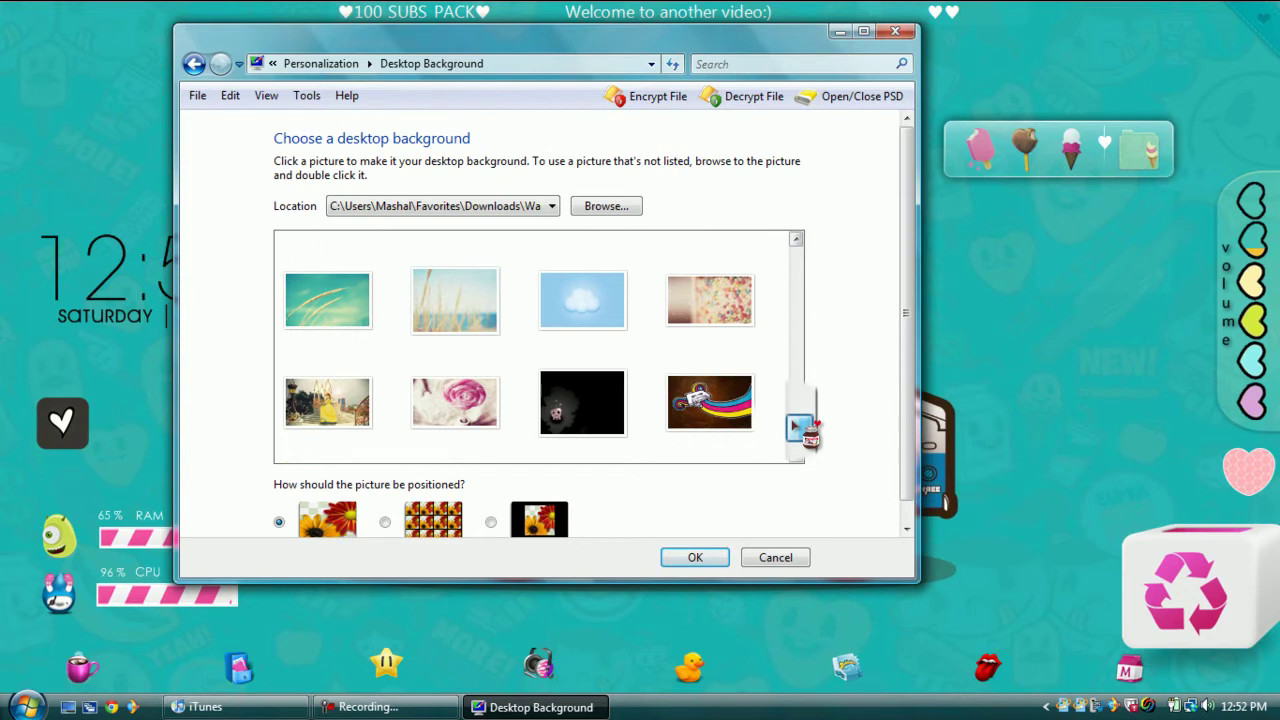
pyautogui.moveTo(795, 425); pyautogui.dragTo(798, 440)
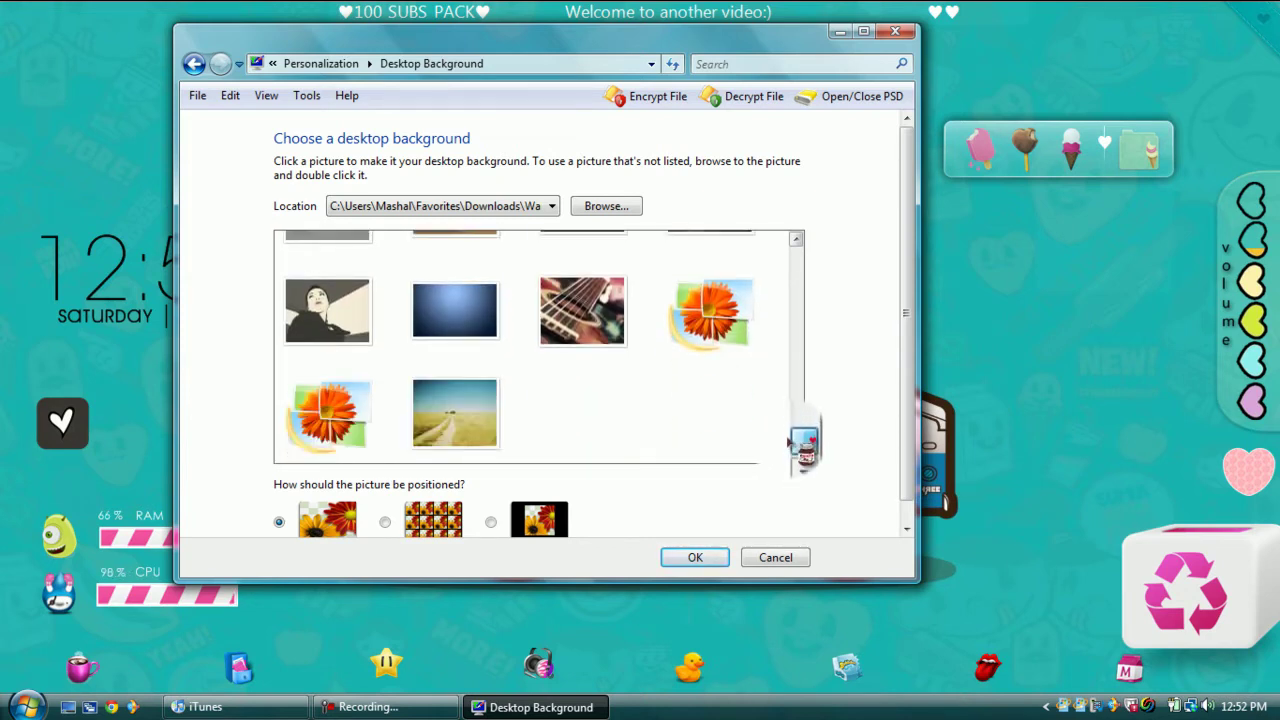
pyautogui.scroll(5, 803, 430)
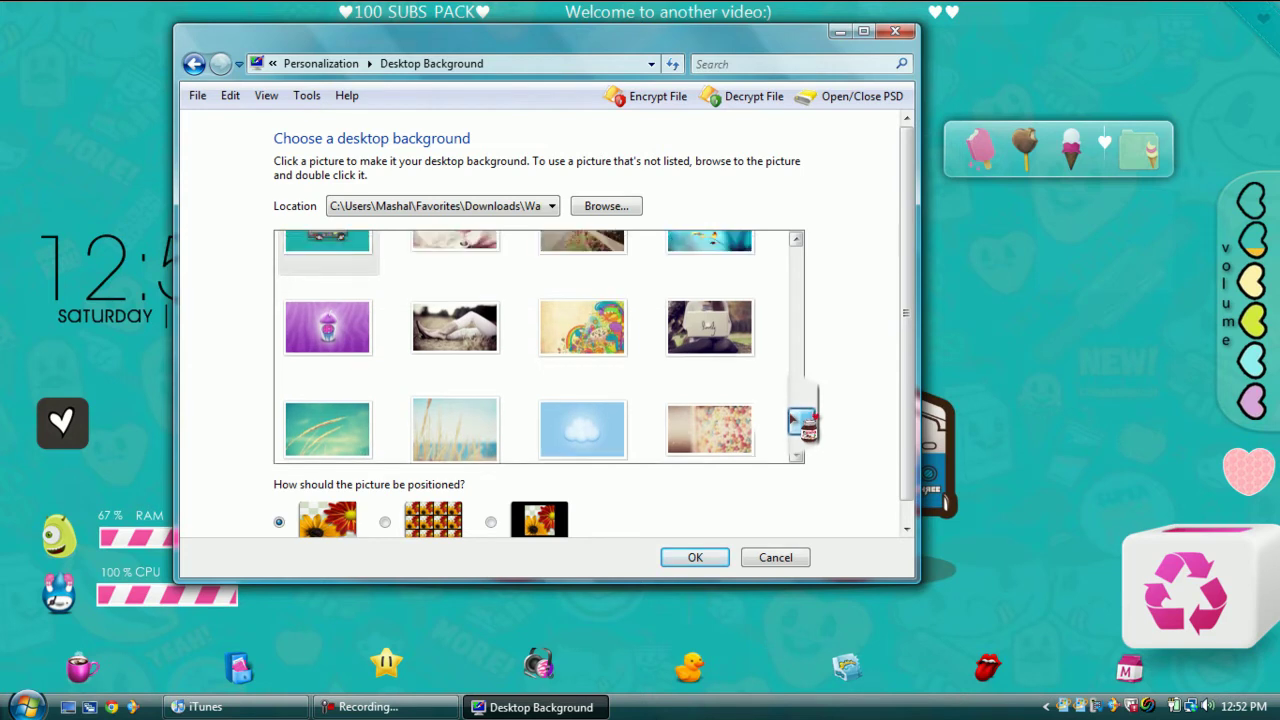
pyautogui.click(452, 437)
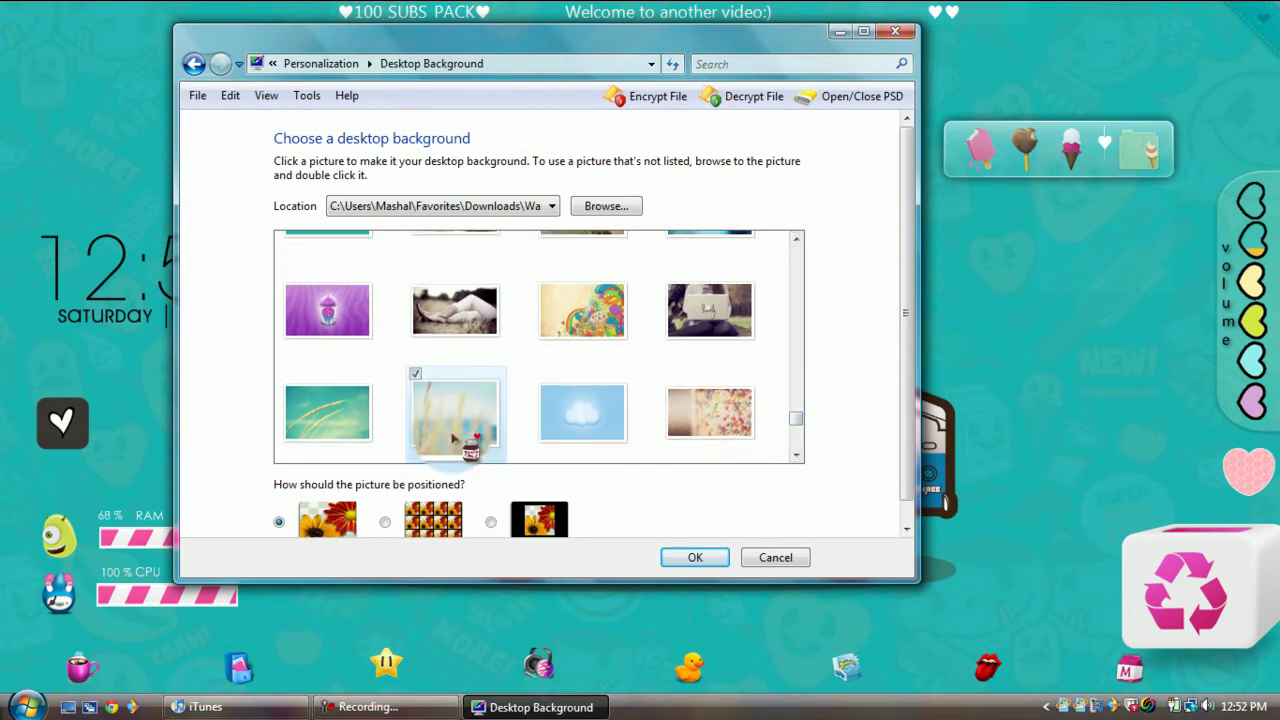
pyautogui.click(676, 560)
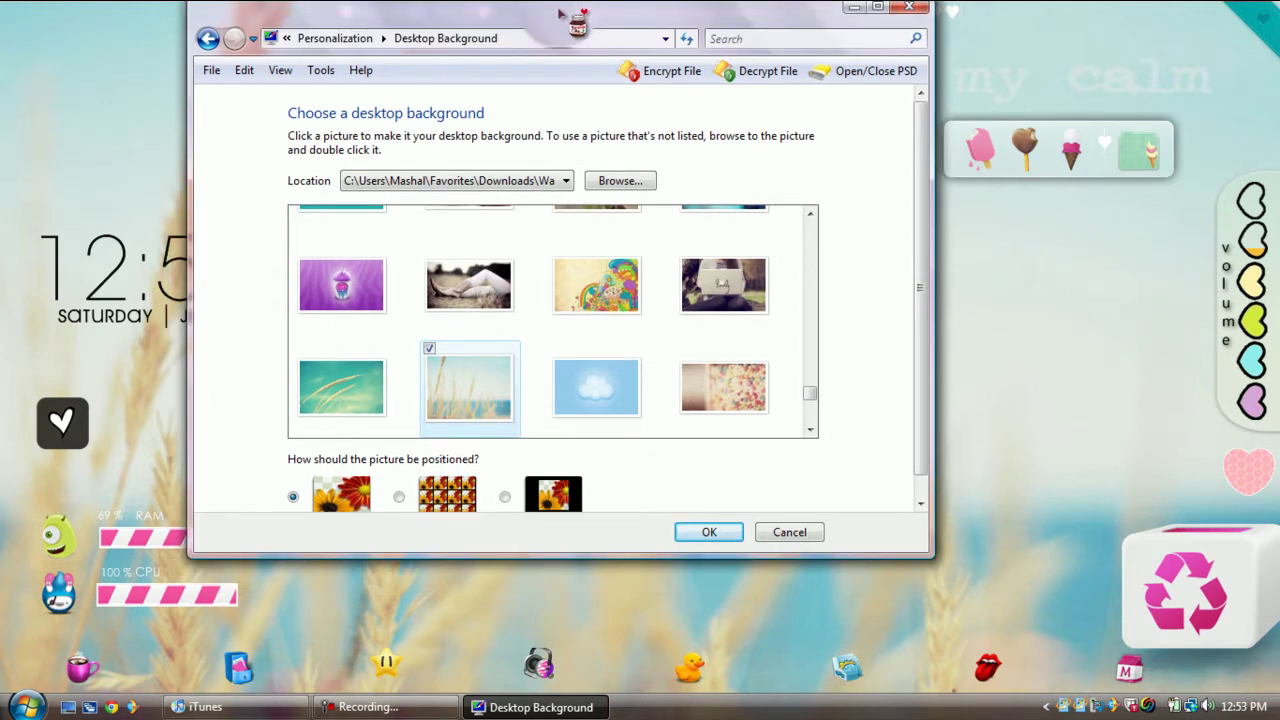
# Step: Switch the wallpaper to the teal wheat-stalk picture and close Personalization
pyautogui.moveTo(560, 14); pyautogui.dragTo(625, 93)
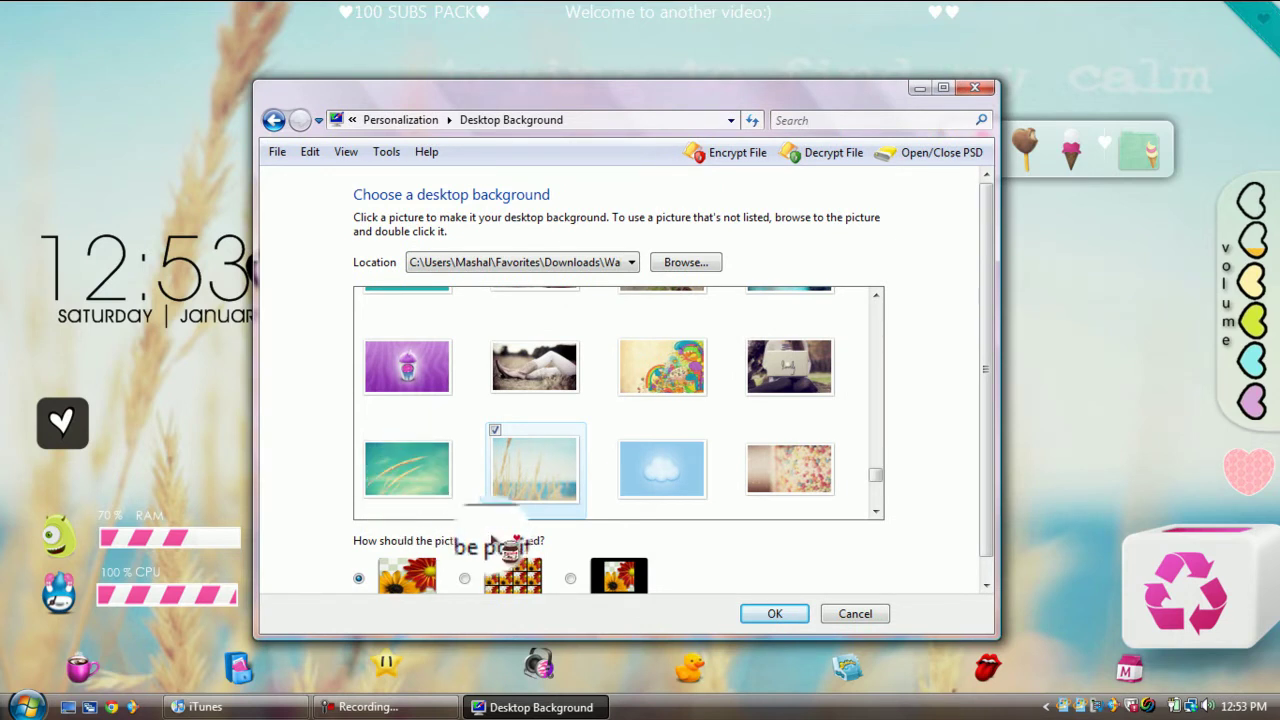
pyautogui.click(415, 478)
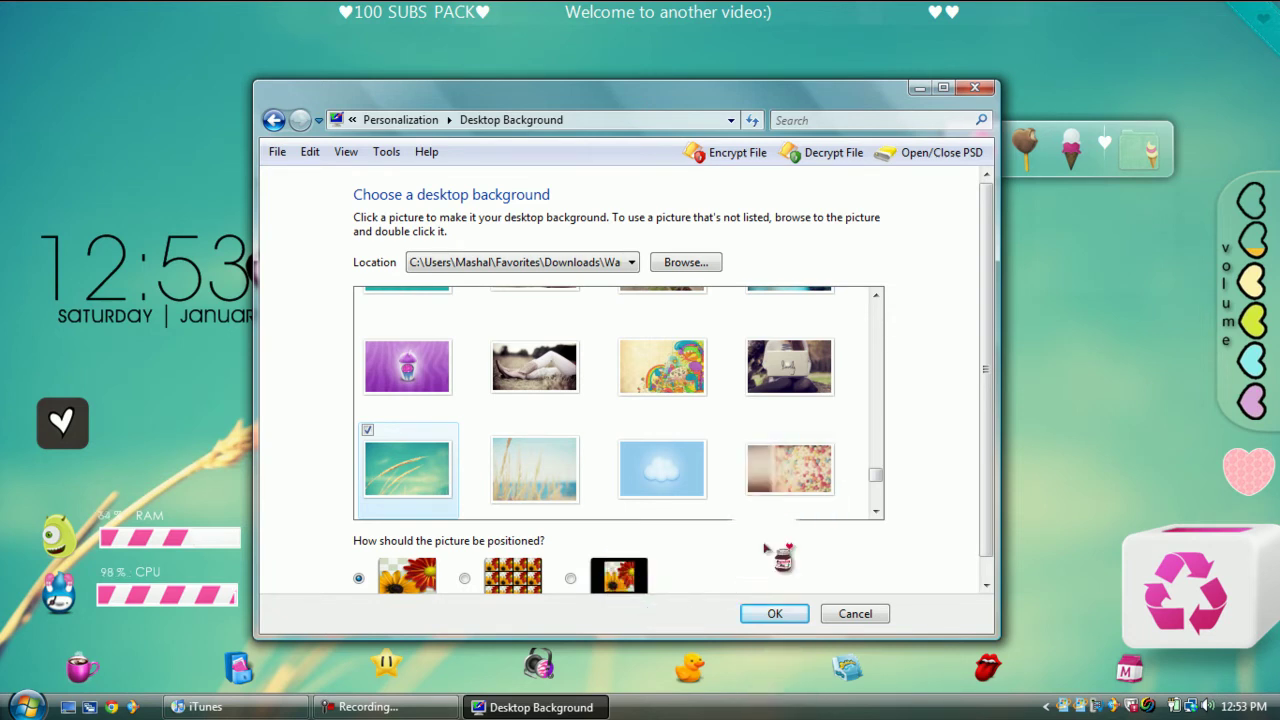
pyautogui.click(768, 614)
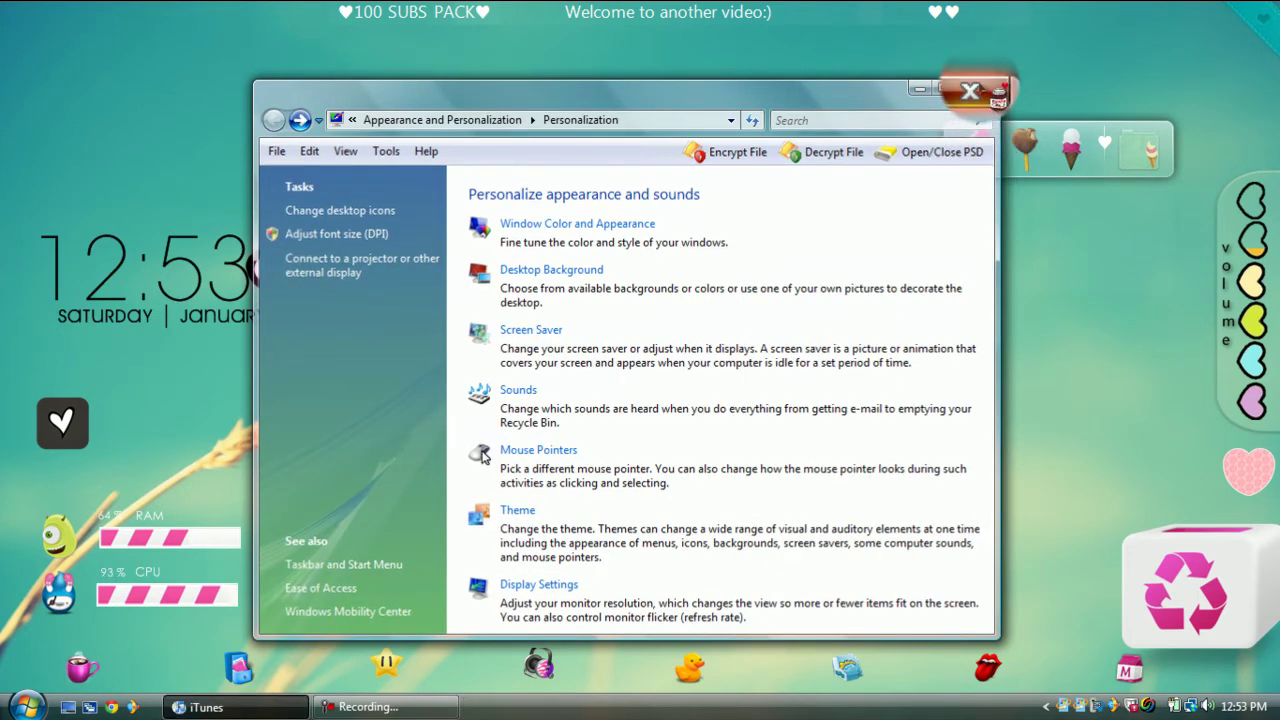
pyautogui.click(972, 92)
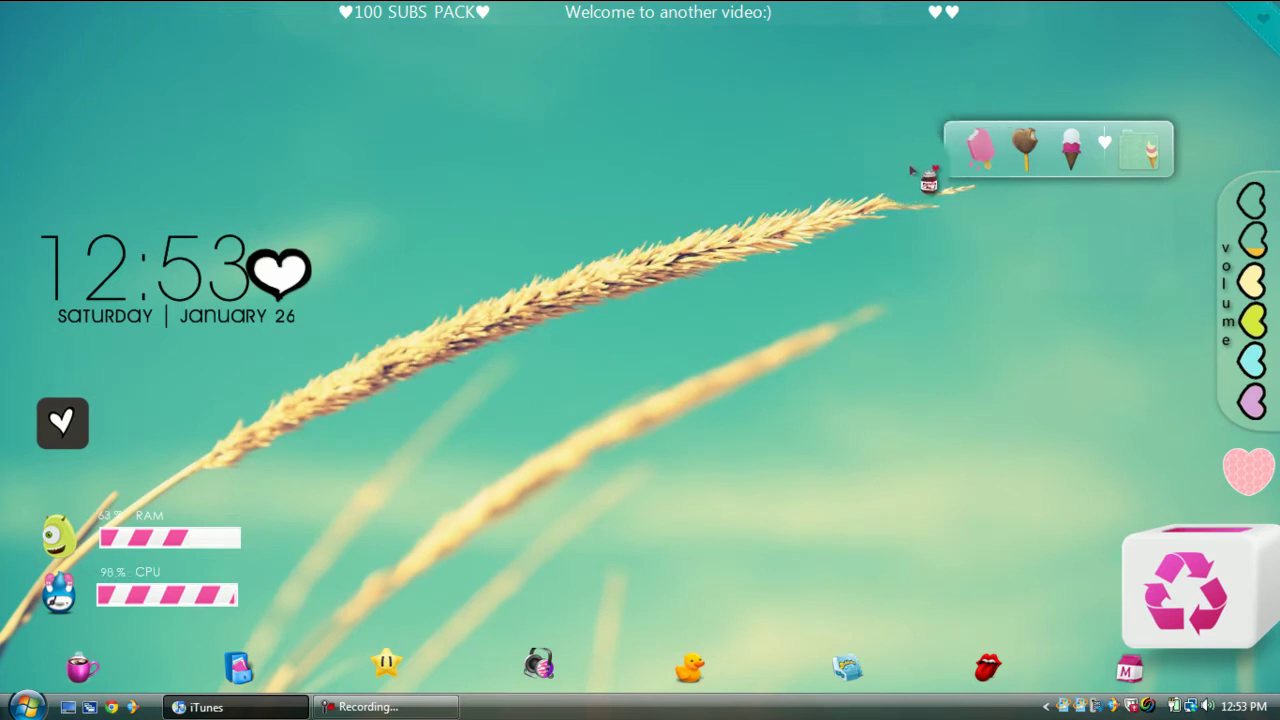
# Step: Close the Fences help and mark out an area near the wheat stalk's tip for a new fence
pyautogui.moveTo(817, 338); pyautogui.dragTo(866, 158)
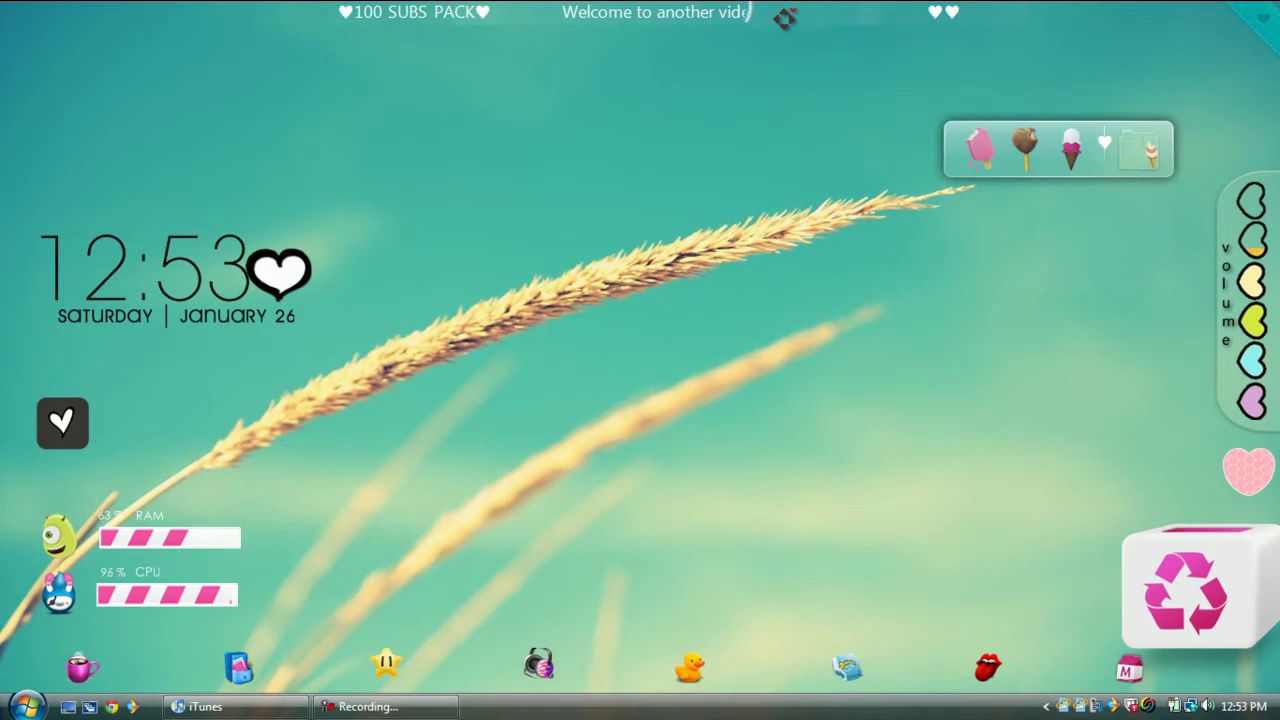
pyautogui.moveTo(676, 48)
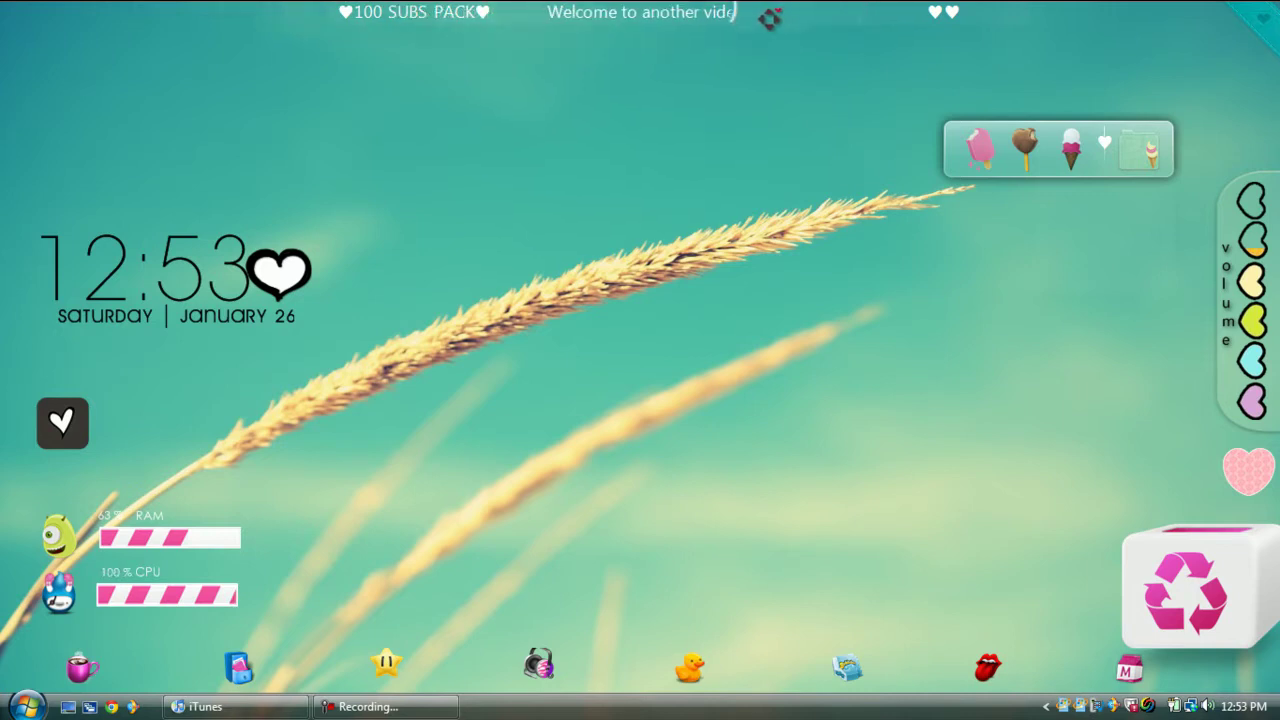
pyautogui.moveTo(925, 30); pyautogui.dragTo(818, 262)
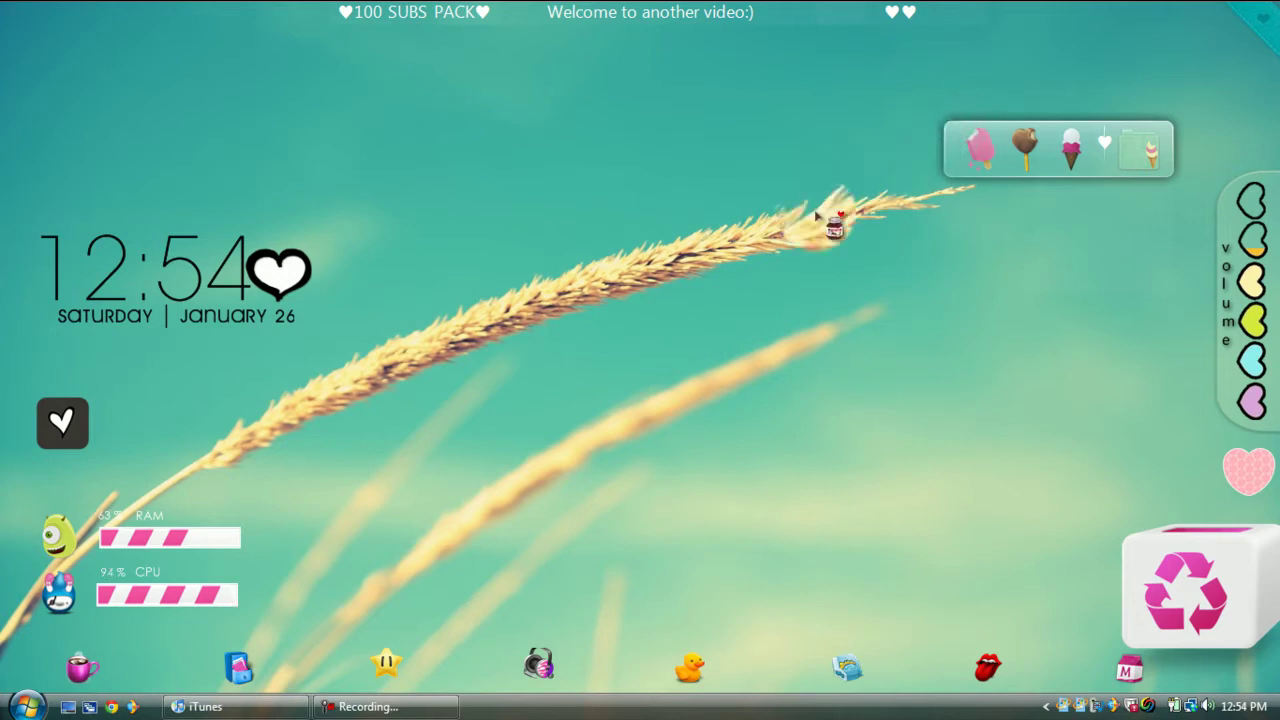
pyautogui.moveTo(968, 162); pyautogui.dragTo(812, 322)
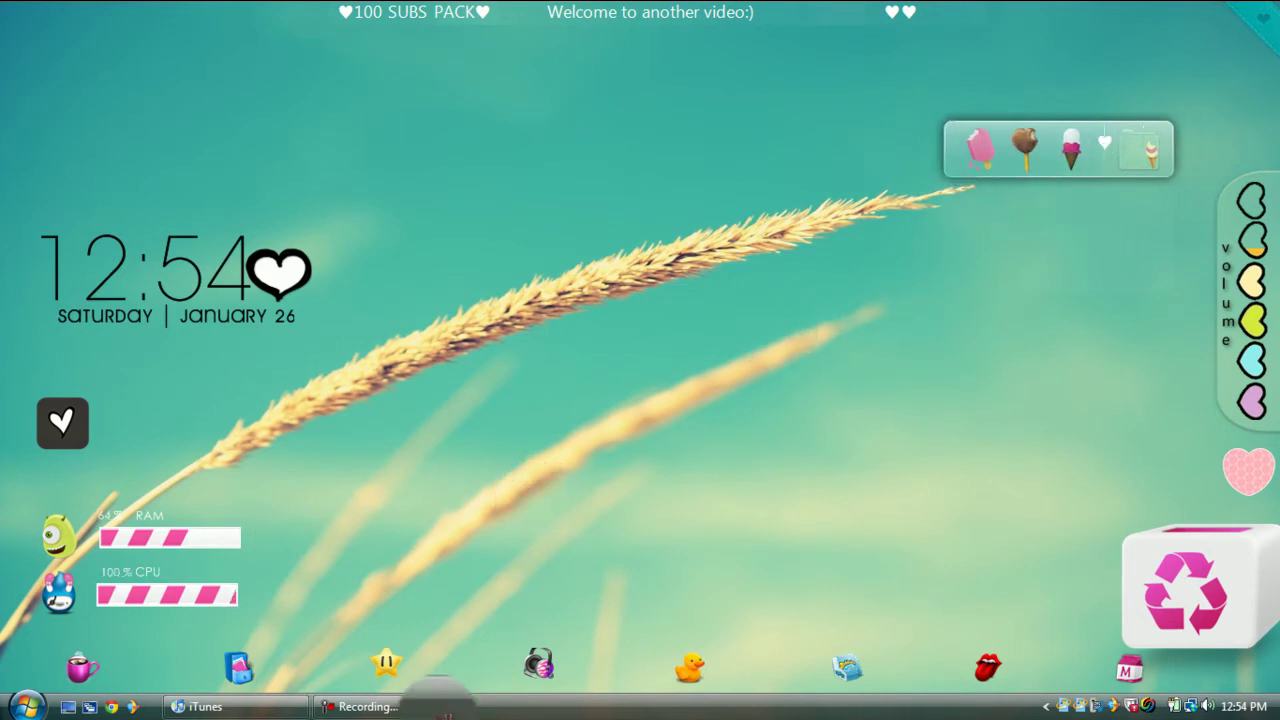
pyautogui.click(370, 706)
pyautogui.press('Escape')
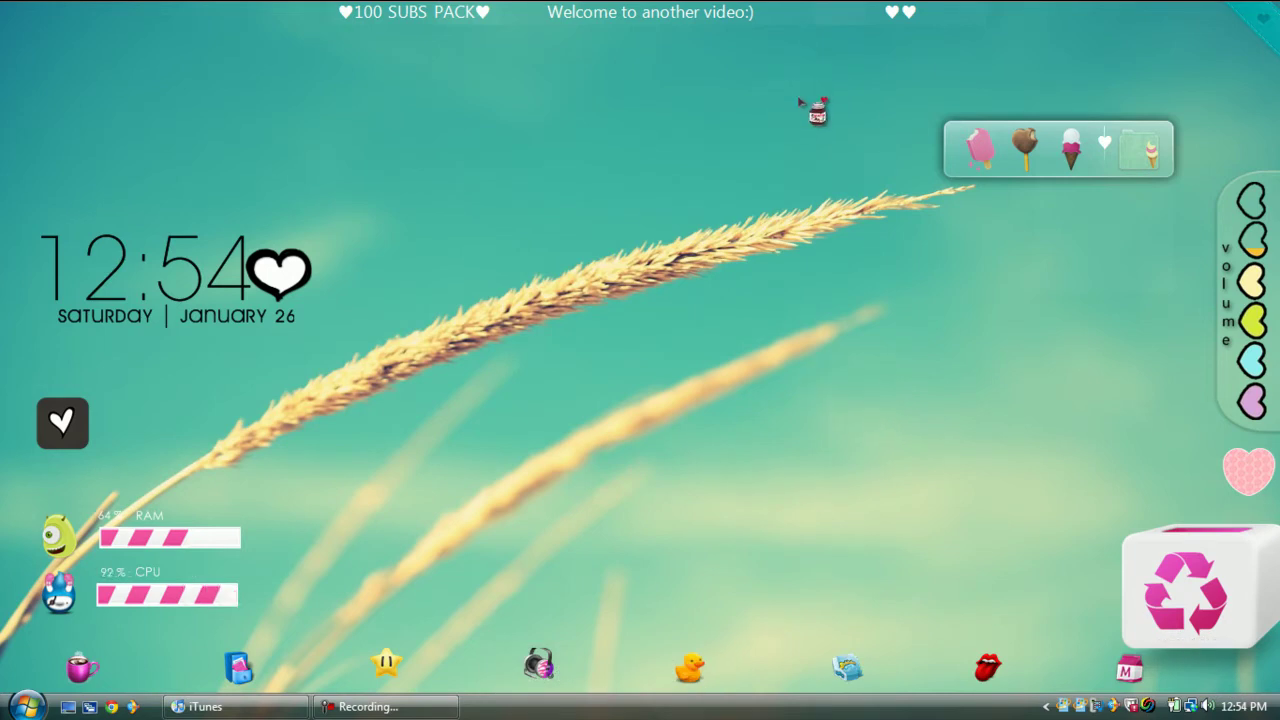
pyautogui.moveTo(798, 101); pyautogui.dragTo(632, 254)
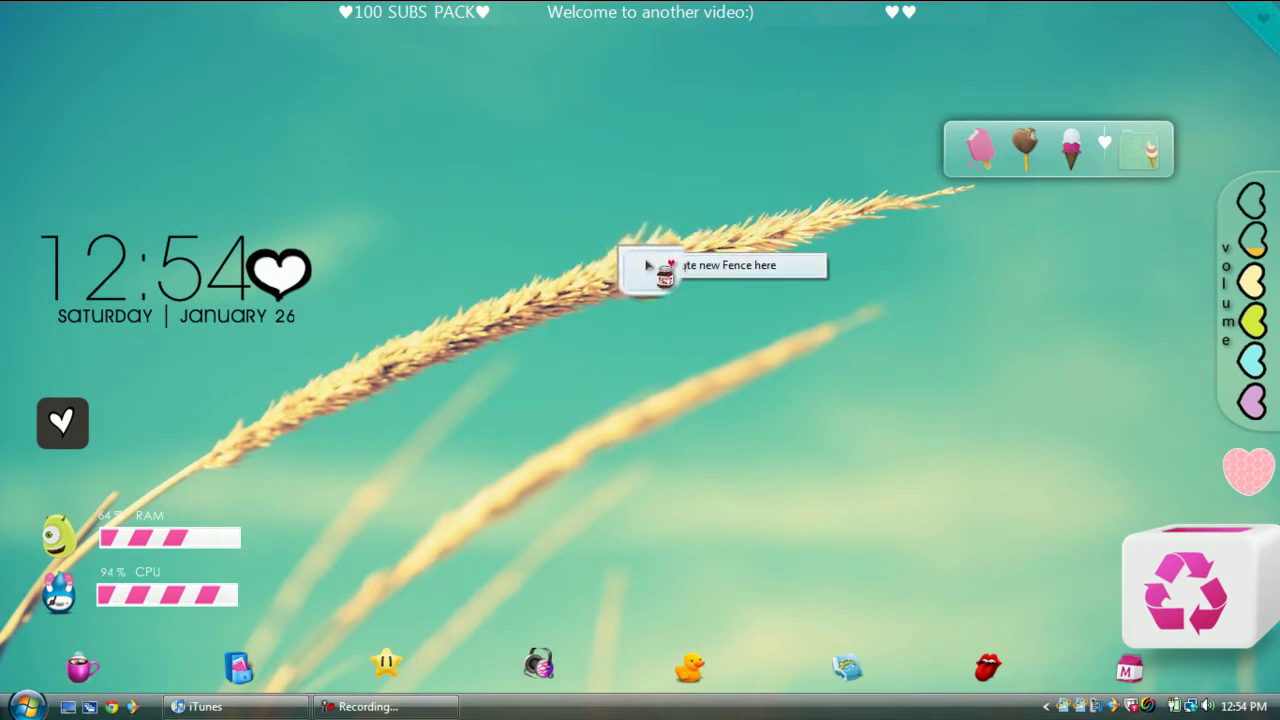
# Step: Create a new fence in the marked area named ♥
pyautogui.click(651, 262)
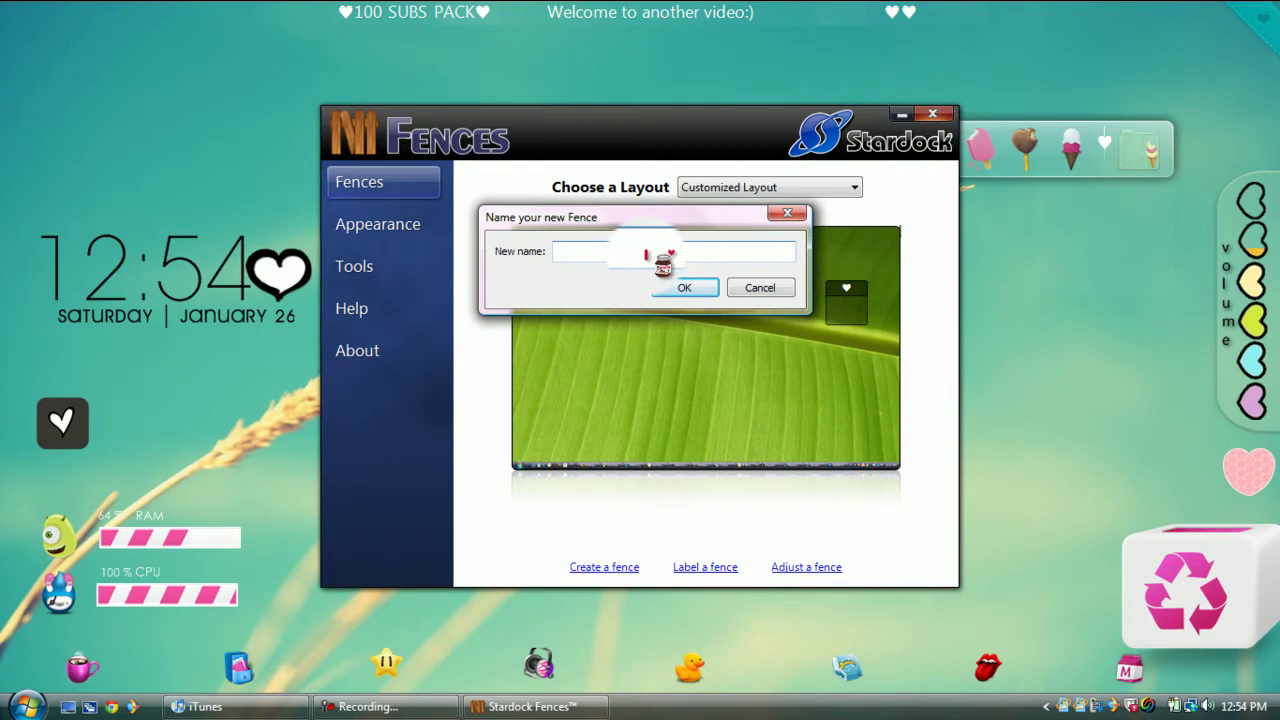
pyautogui.write('♥')
pyautogui.click(684, 287)
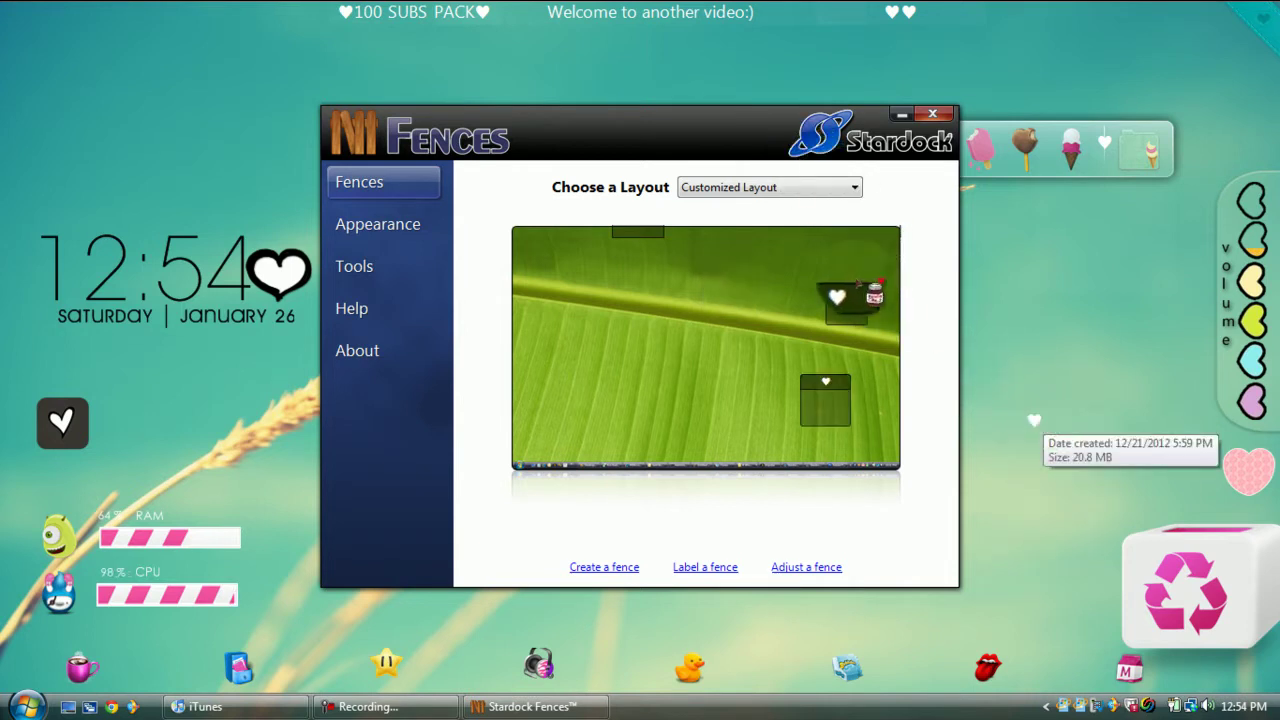
# Step: Lower the fence background transparency, leave label colour unchanged, and close Fences settings
pyautogui.click(354, 236)
pyautogui.moveTo(618, 358); pyautogui.dragTo(626, 358)
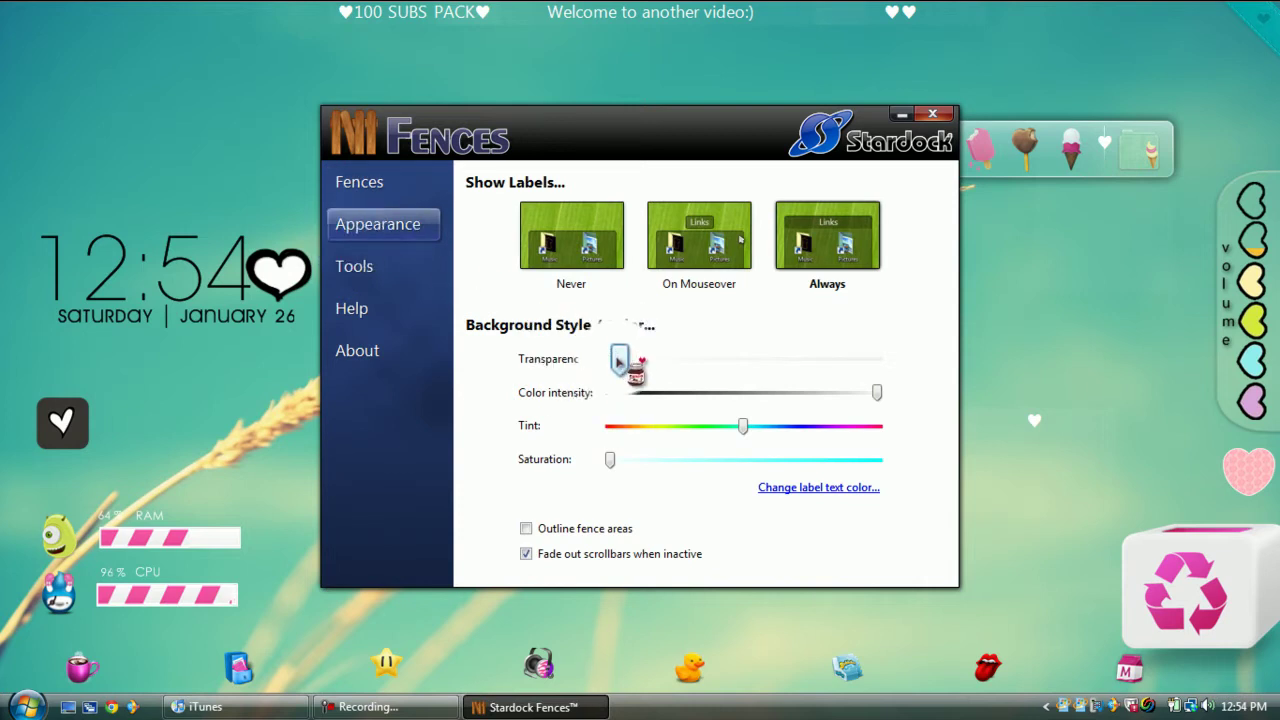
pyautogui.moveTo(712, 370); pyautogui.dragTo(588, 377)
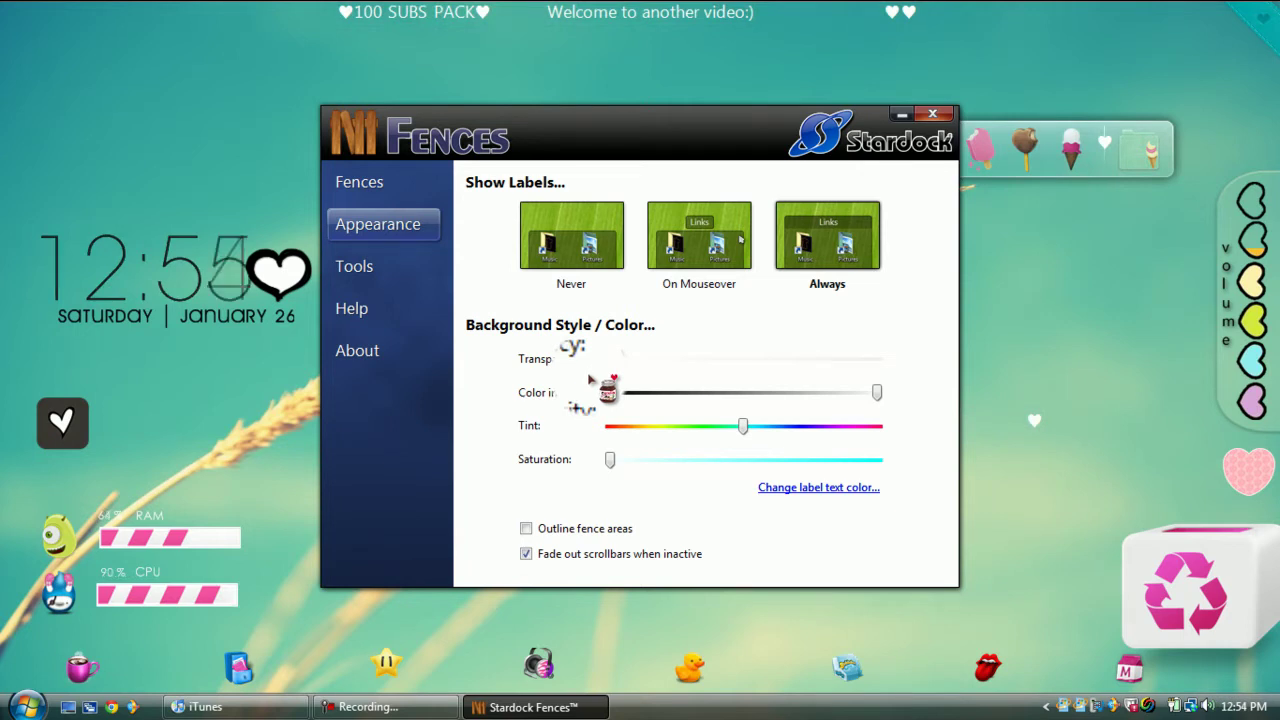
pyautogui.click(808, 489)
pyautogui.click(836, 138)
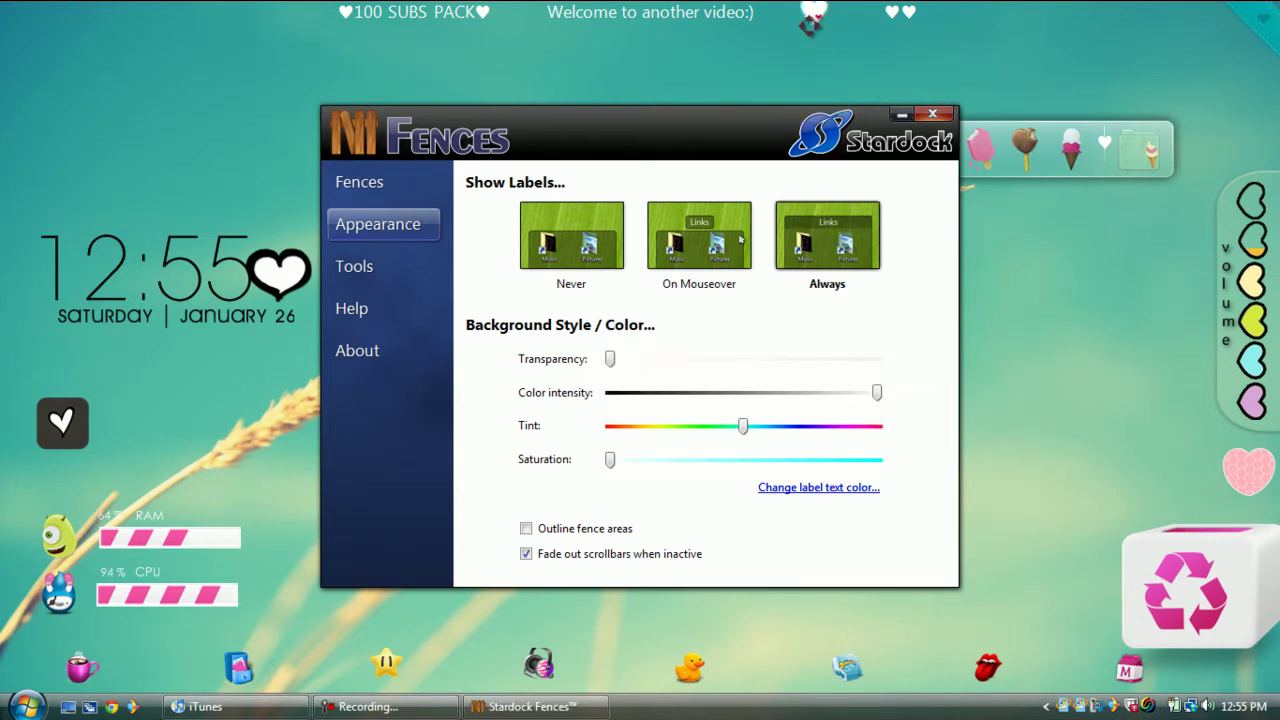
pyautogui.click(932, 113)
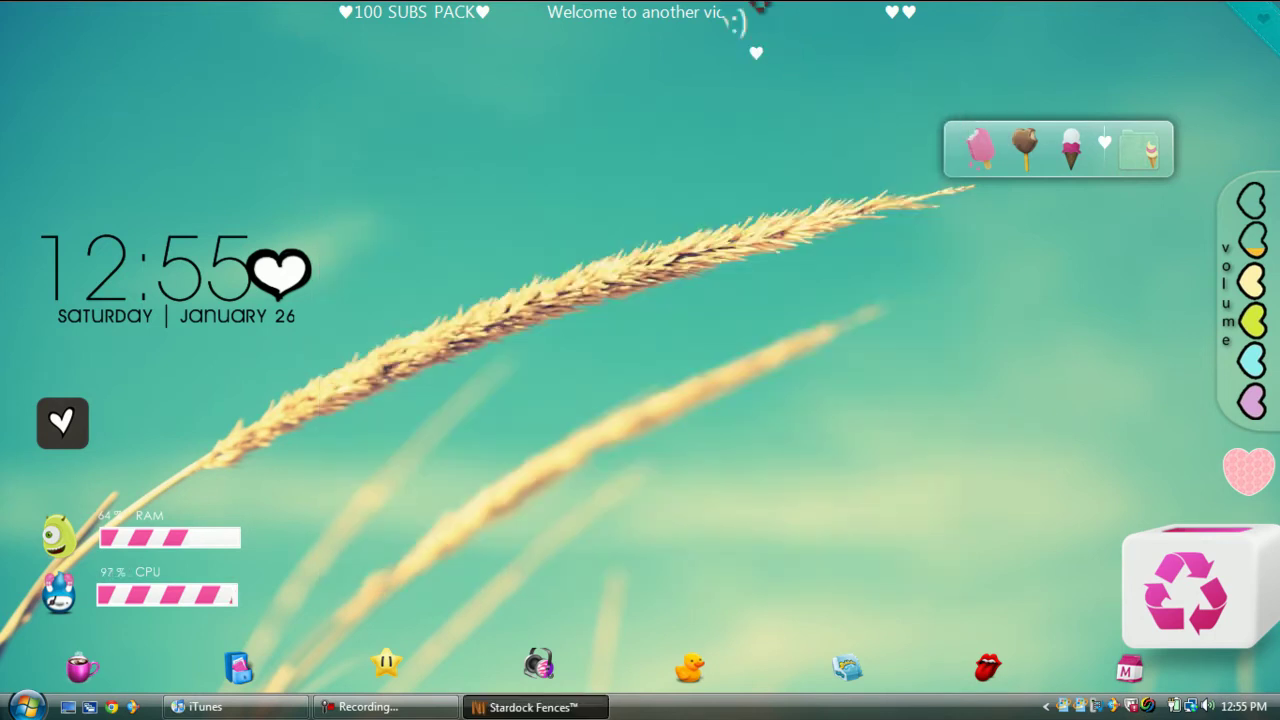
# Step: Remove the small heart fence near the top centre, keeping its files
pyautogui.click(548, 52)
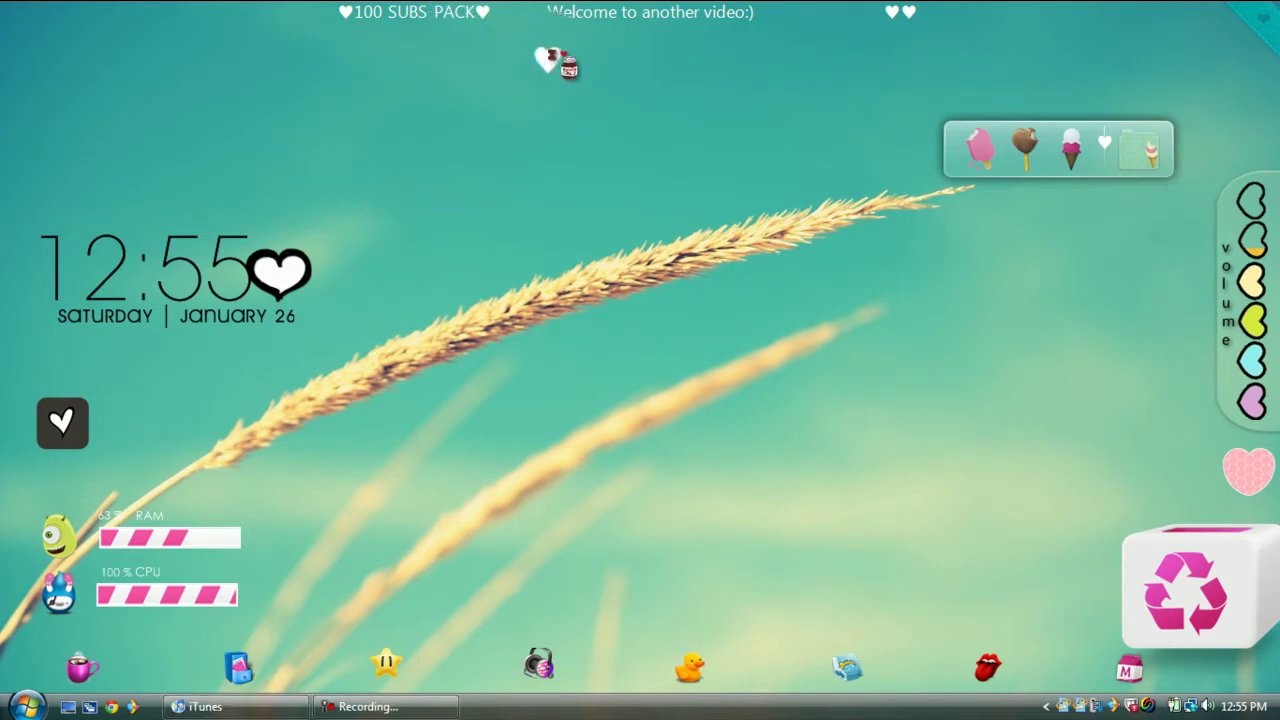
pyautogui.rightClick(550, 58)
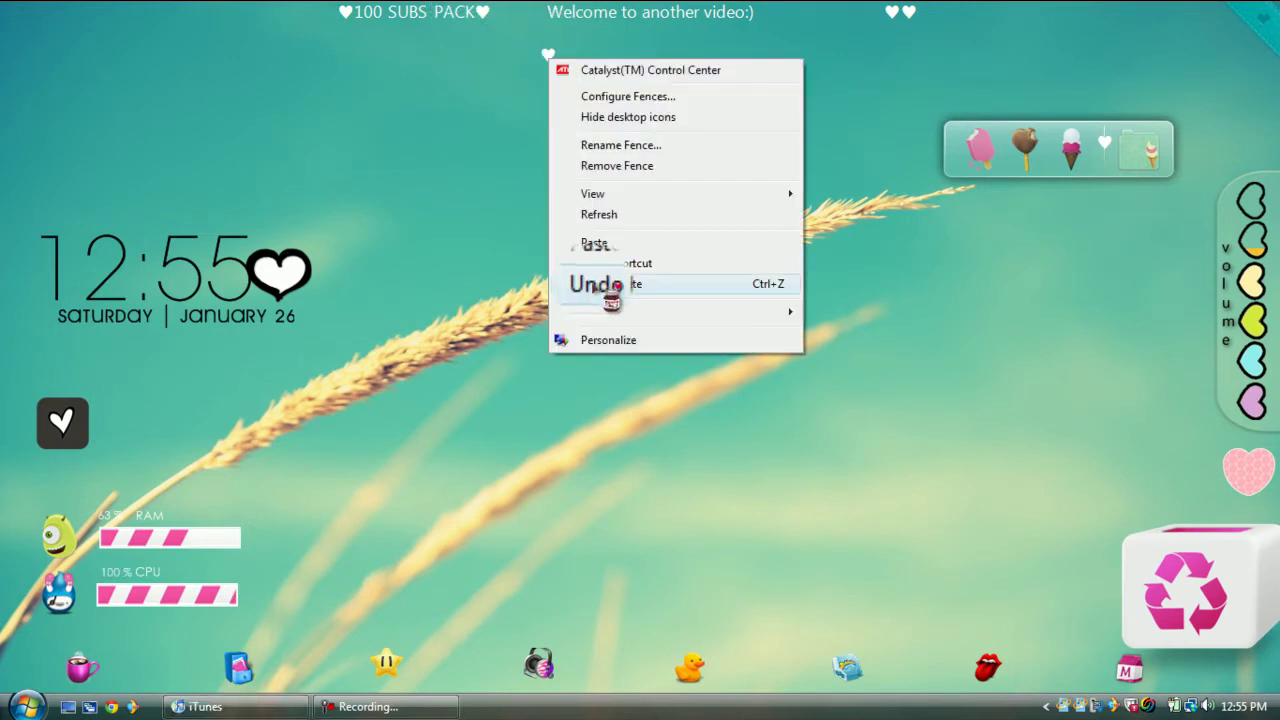
pyautogui.click(628, 168)
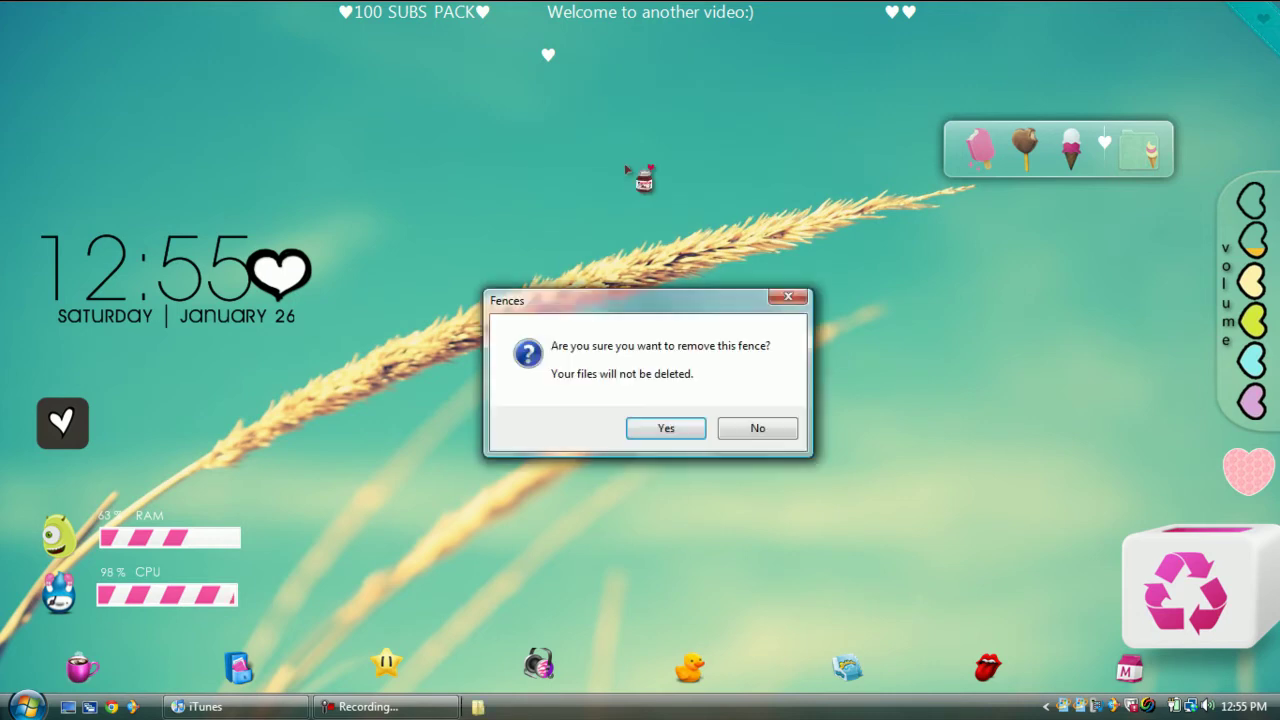
pyautogui.click(648, 428)
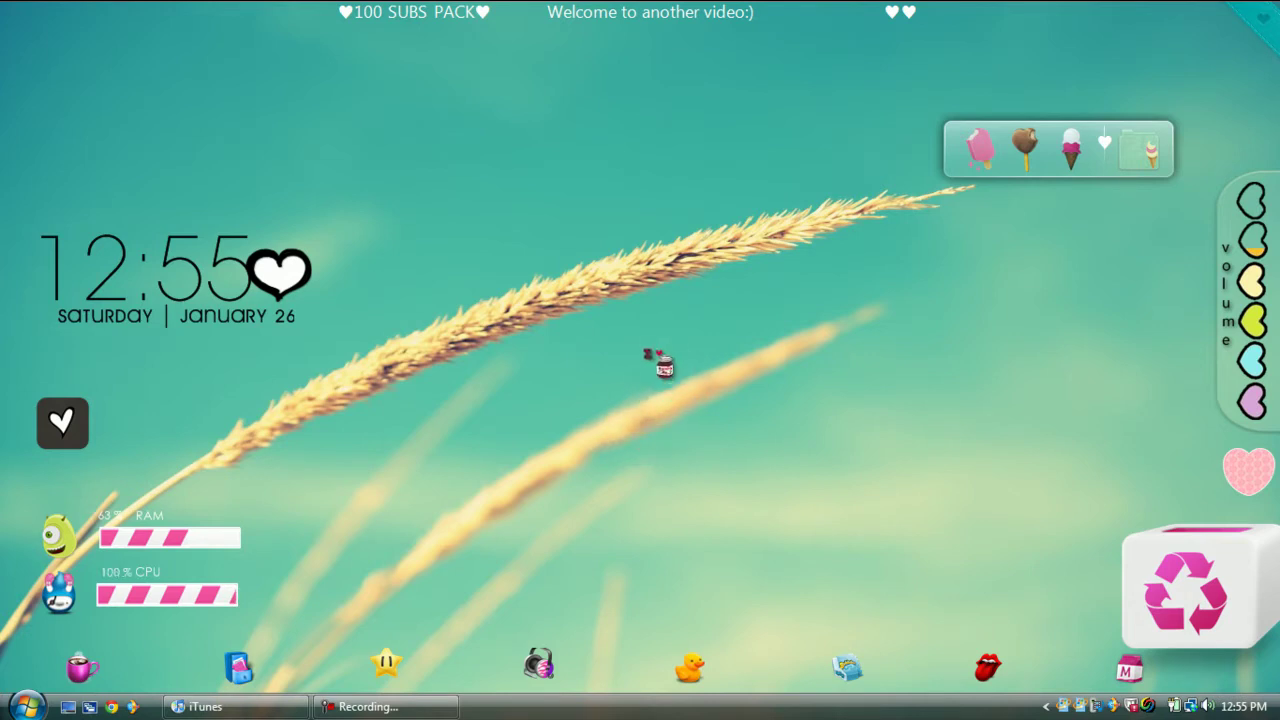
pyautogui.rightClick(643, 426)
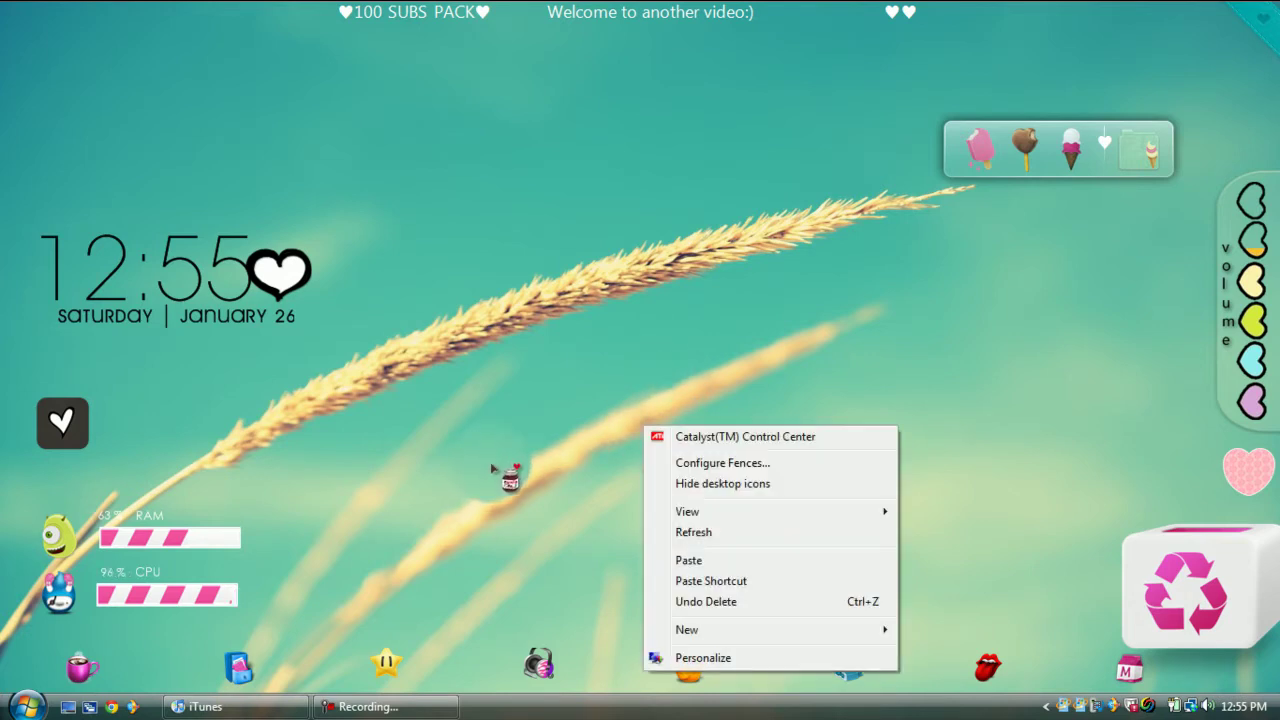
pyautogui.click(492, 468)
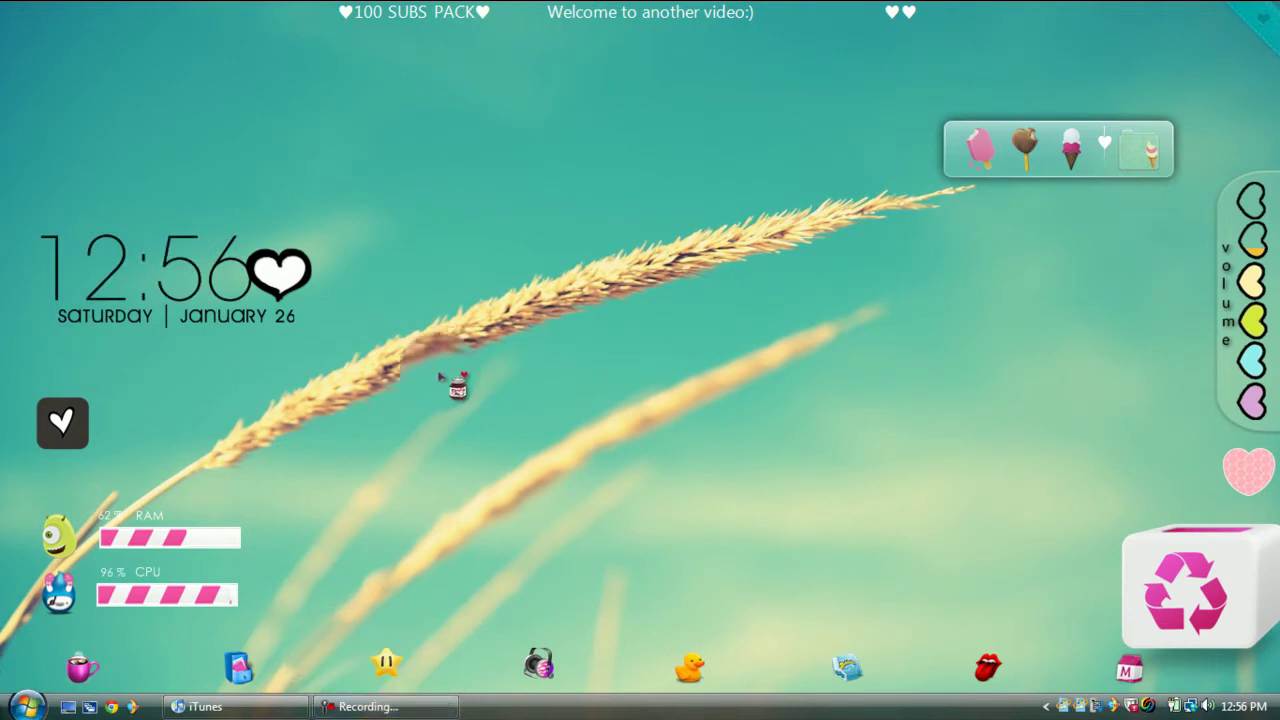
# Step: Open the Downloads folder, with Blends, Cursors and Wallpapers, in Windows Explorer
pyautogui.click(22, 700)
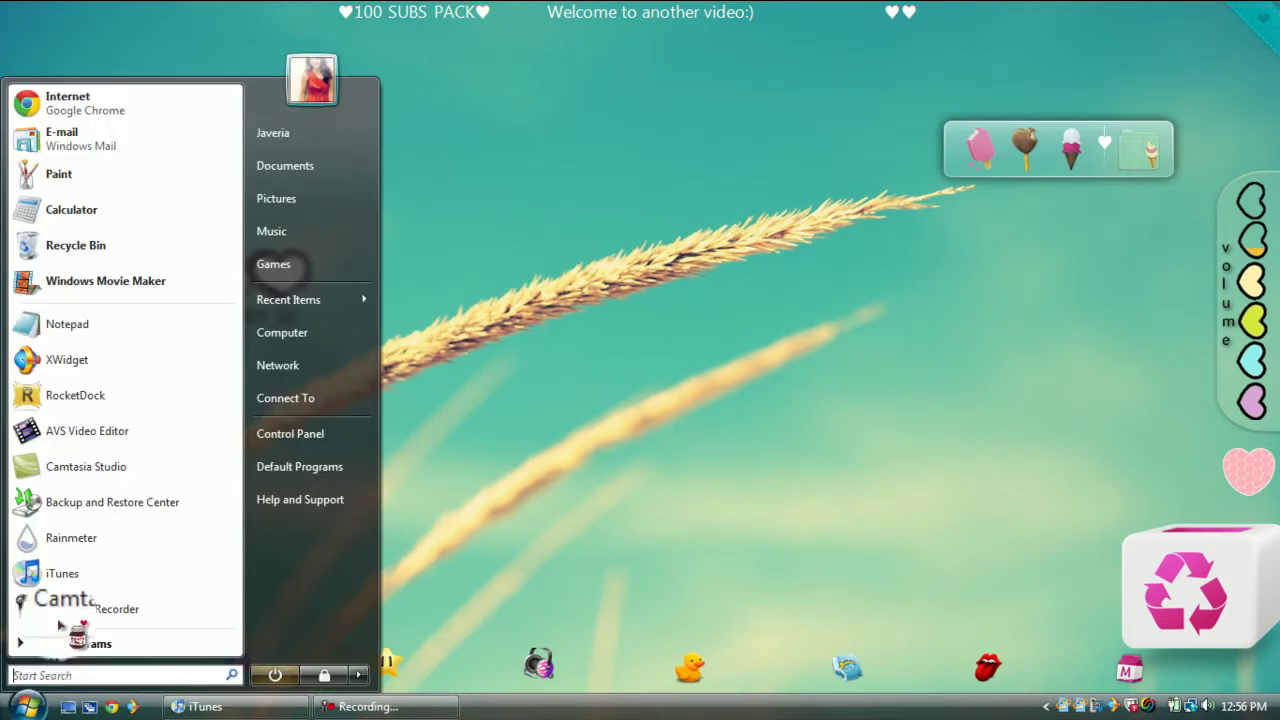
pyautogui.click(85, 535)
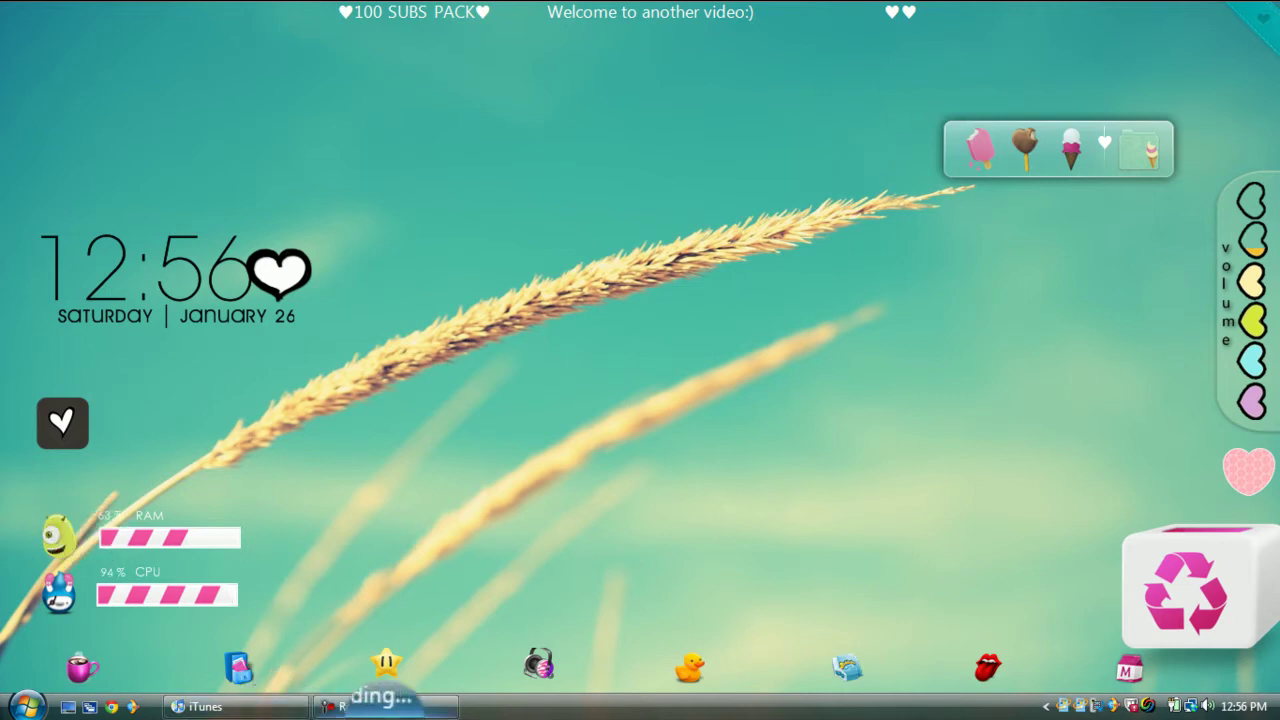
pyautogui.moveTo(375, 705)
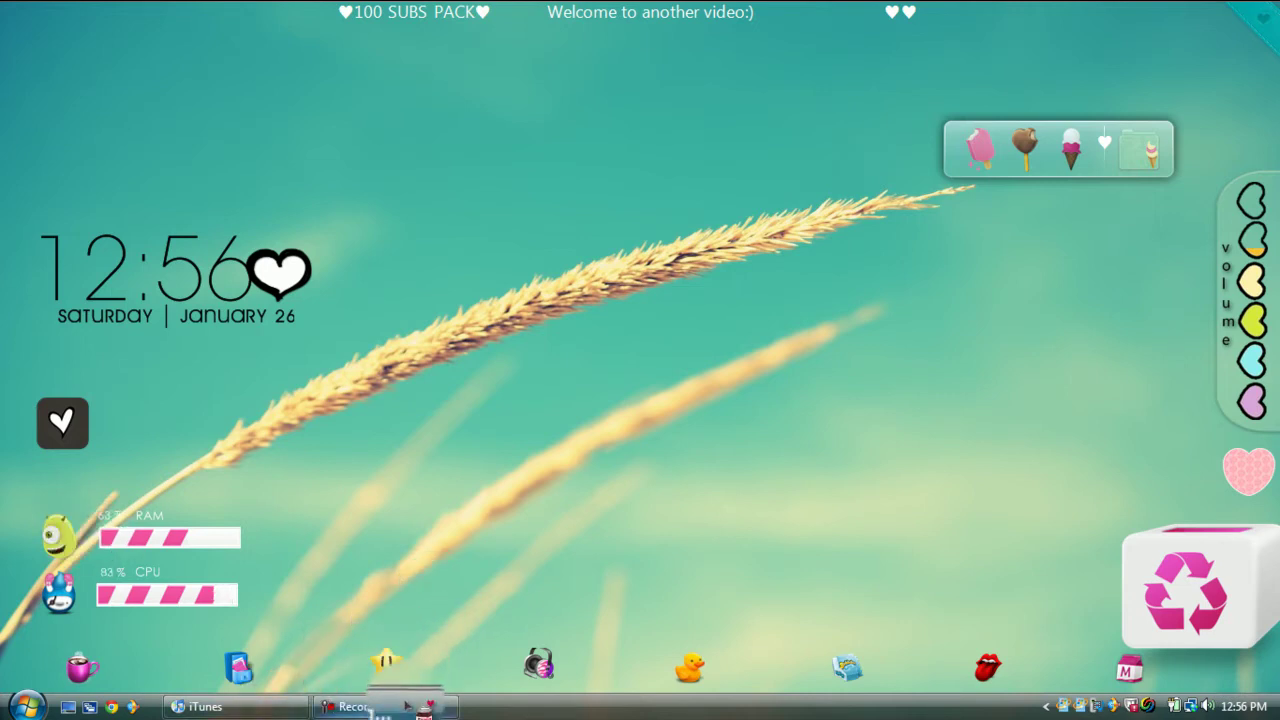
pyautogui.click(372, 706)
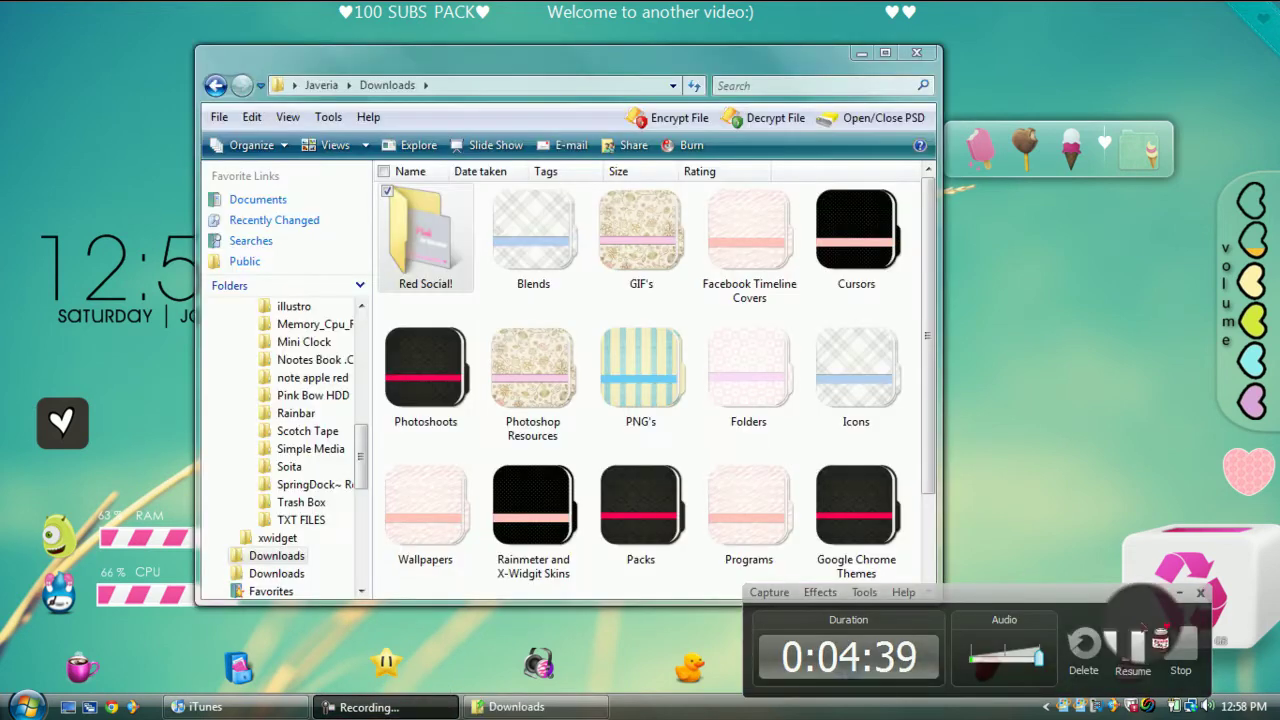
pyautogui.click(1140, 640)
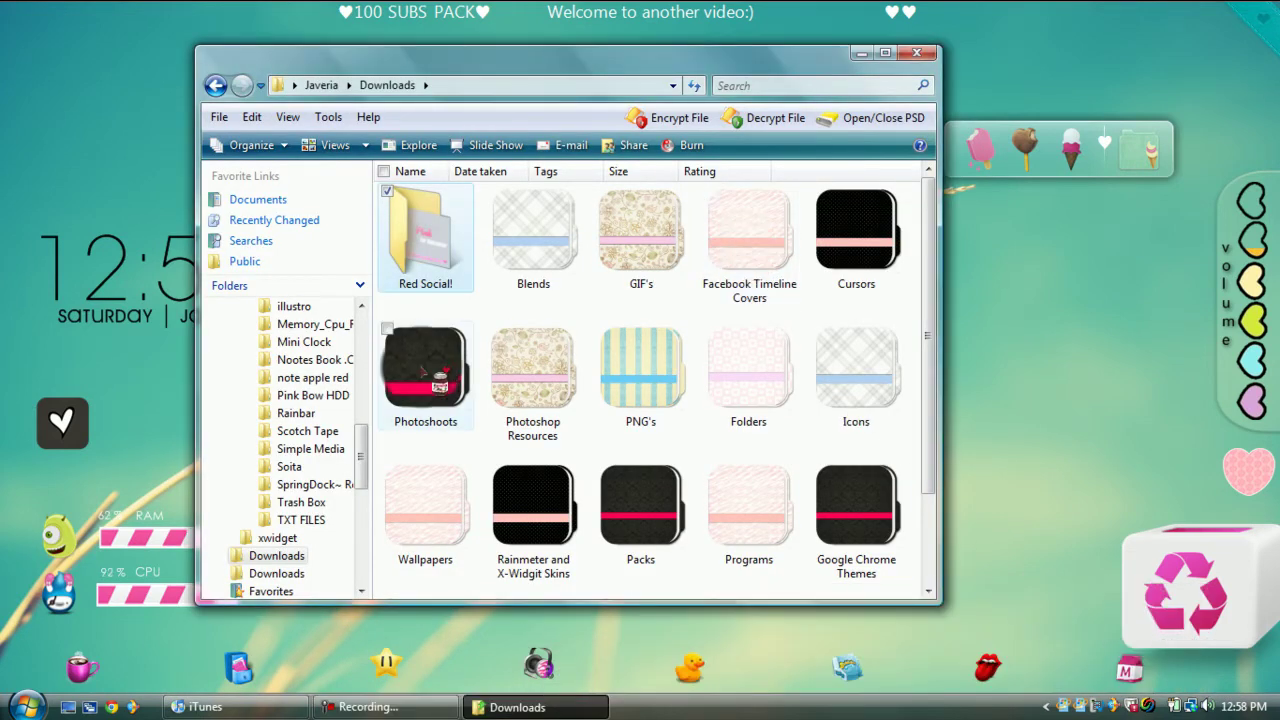
# Step: Open the Red Social! folder in Downloads to check its contents, then return
pyautogui.click(484, 300)
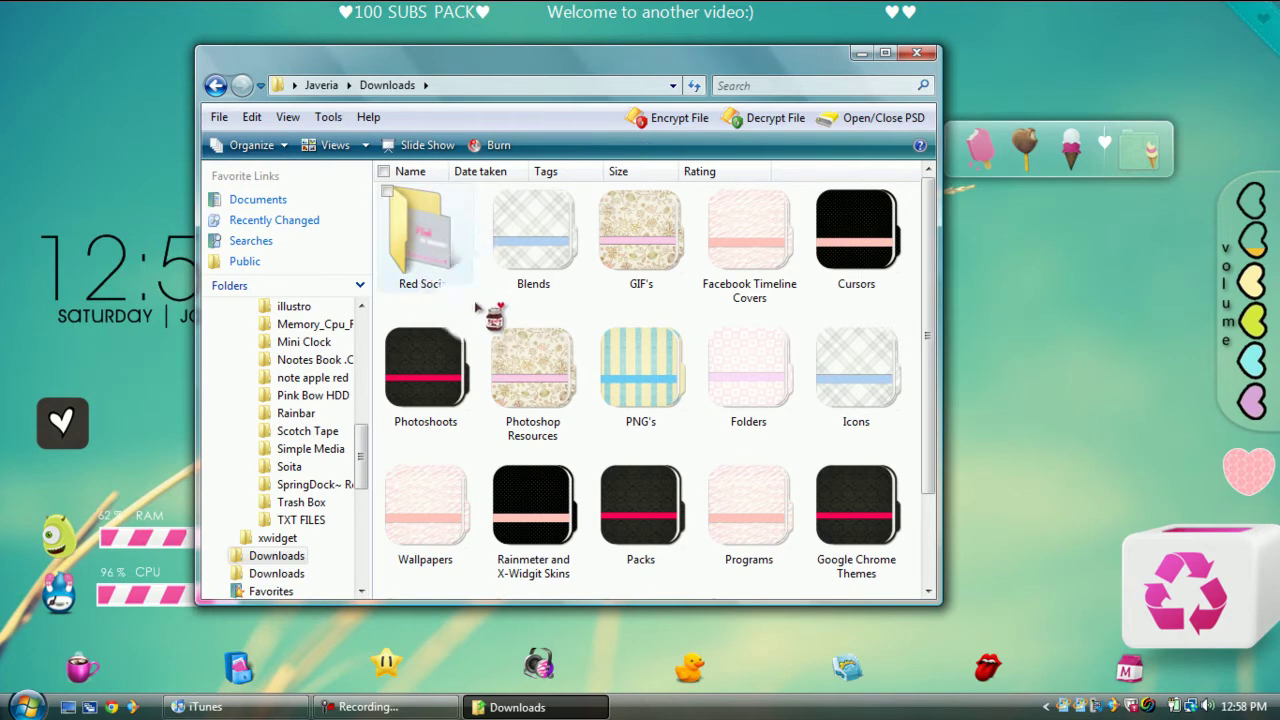
pyautogui.click(454, 278)
pyautogui.doubleClick(462, 285)
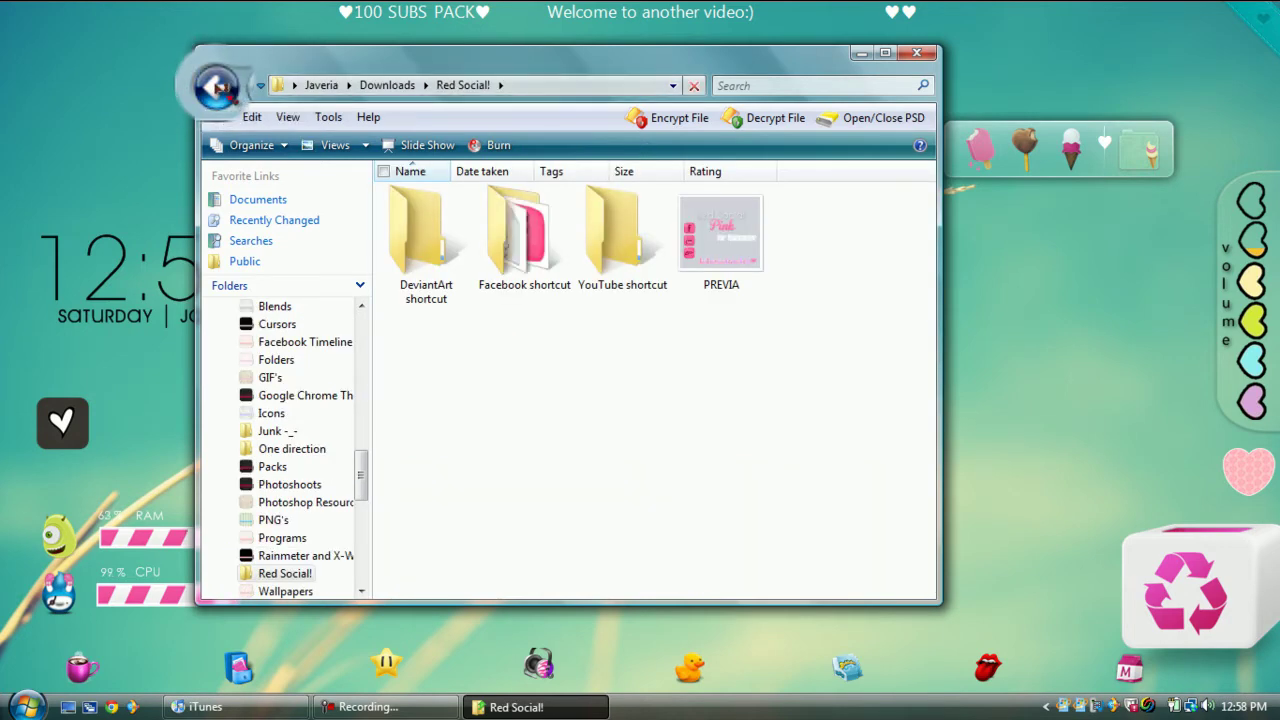
pyautogui.click(213, 86)
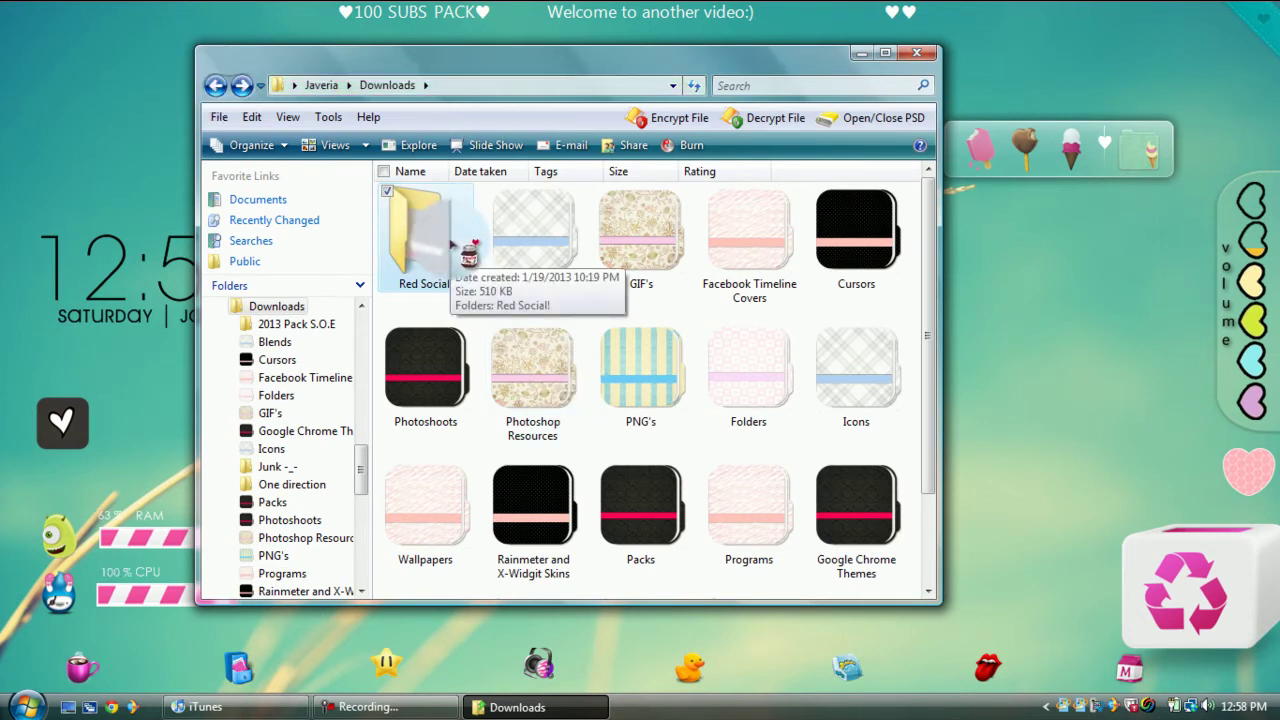
# Step: Cut the Red Social! folder for moving
pyautogui.click(466, 293)
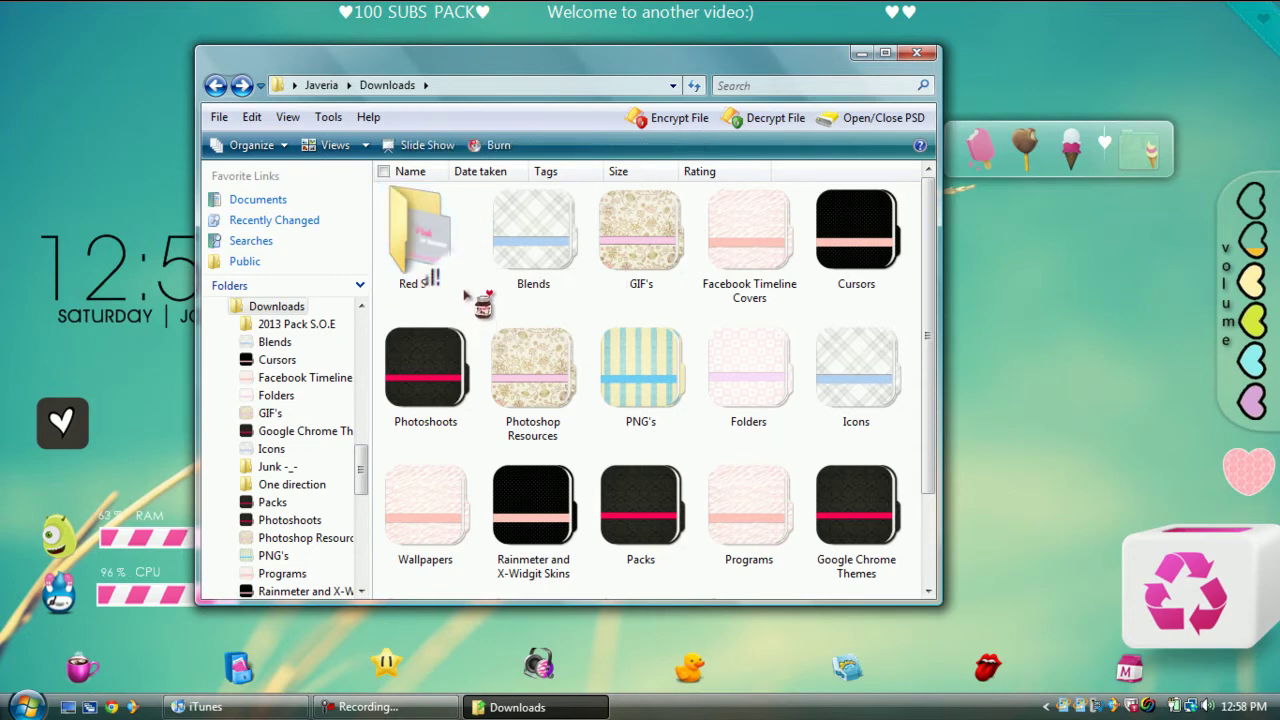
pyautogui.moveTo(462, 288); pyautogui.dragTo(443, 268)
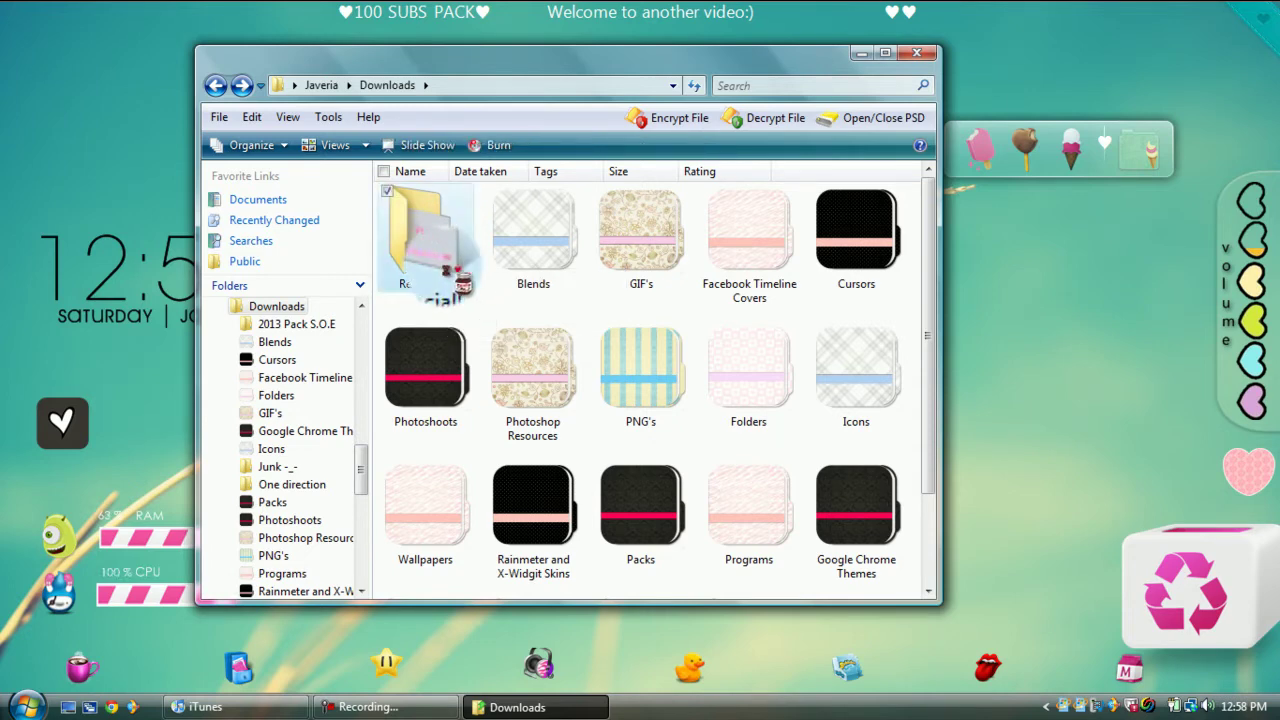
pyautogui.rightClick(443, 268)
pyautogui.click(507, 562)
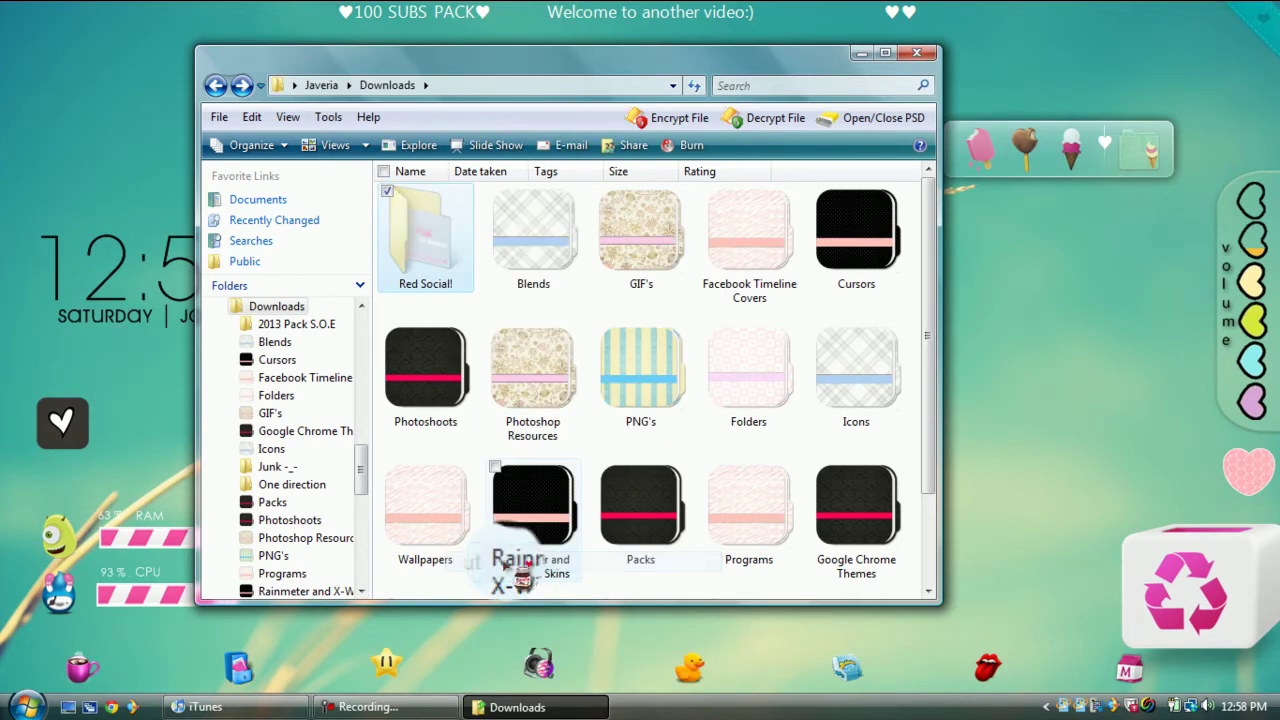
pyautogui.scroll(2, 363, 460)
pyautogui.scroll(10, 363, 460)
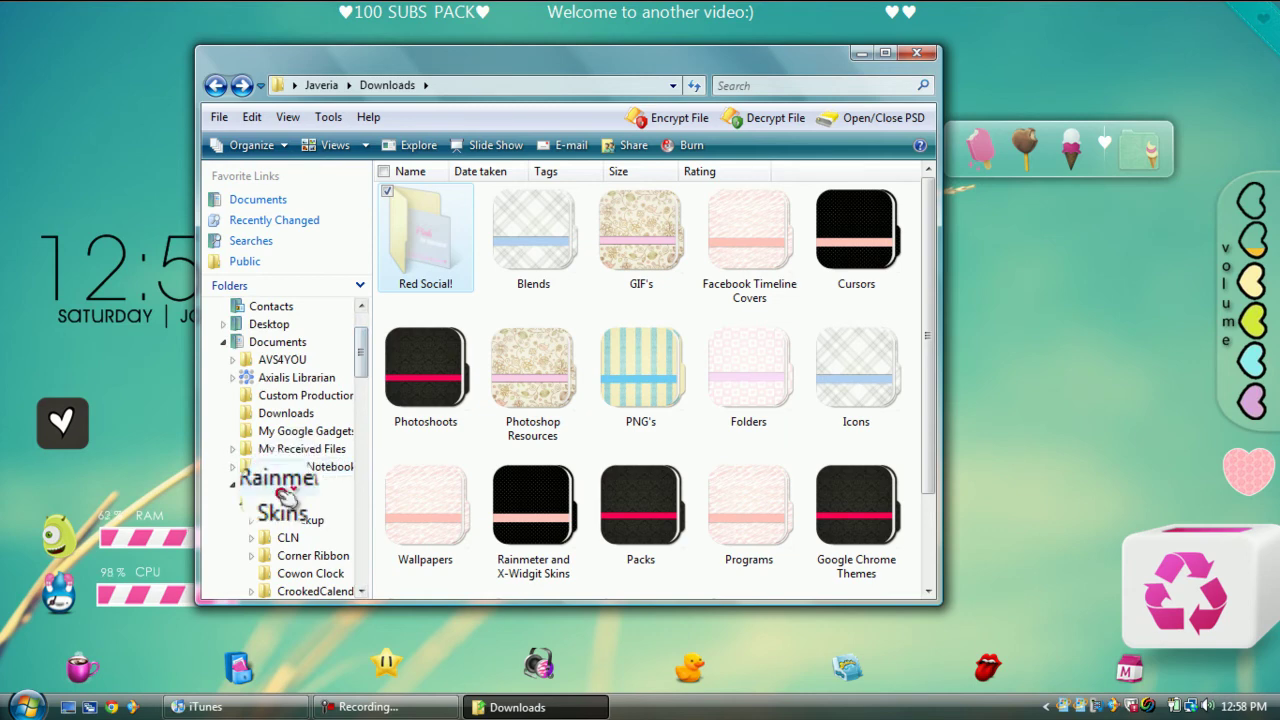
# Step: Navigate to the Documents\Rainmeter\Skins folder
pyautogui.click(285, 486)
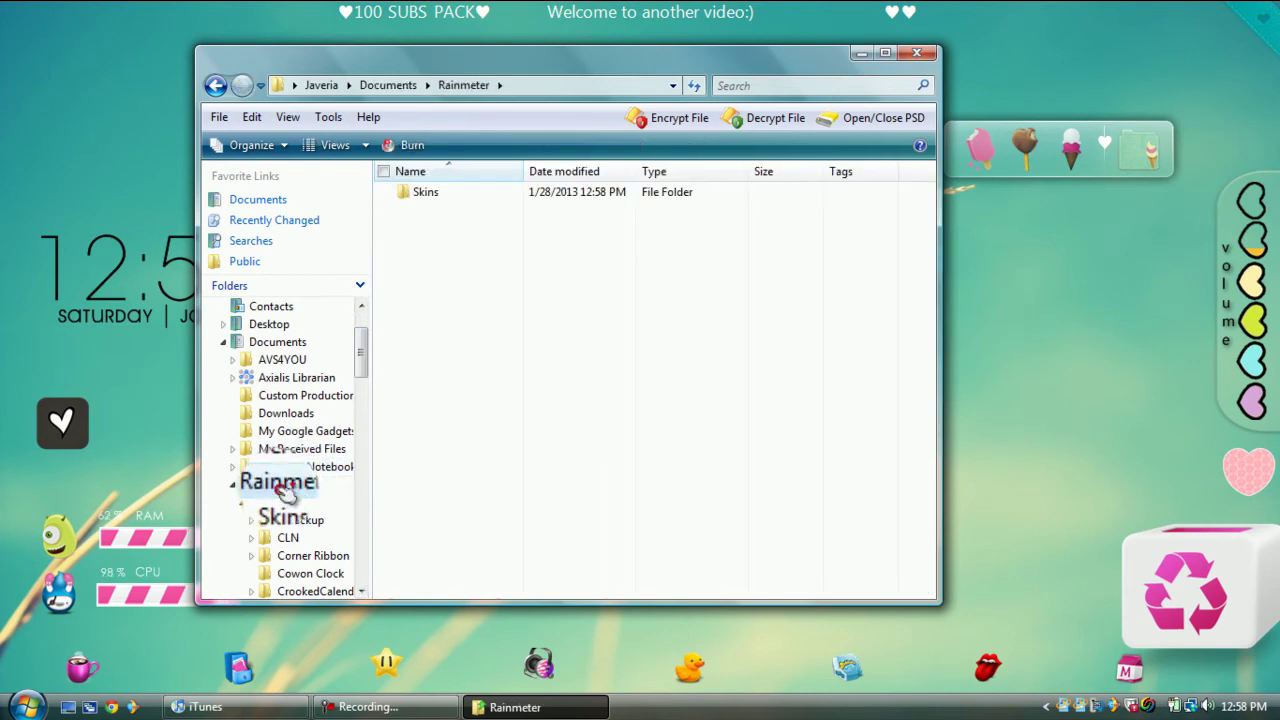
pyautogui.click(588, 196)
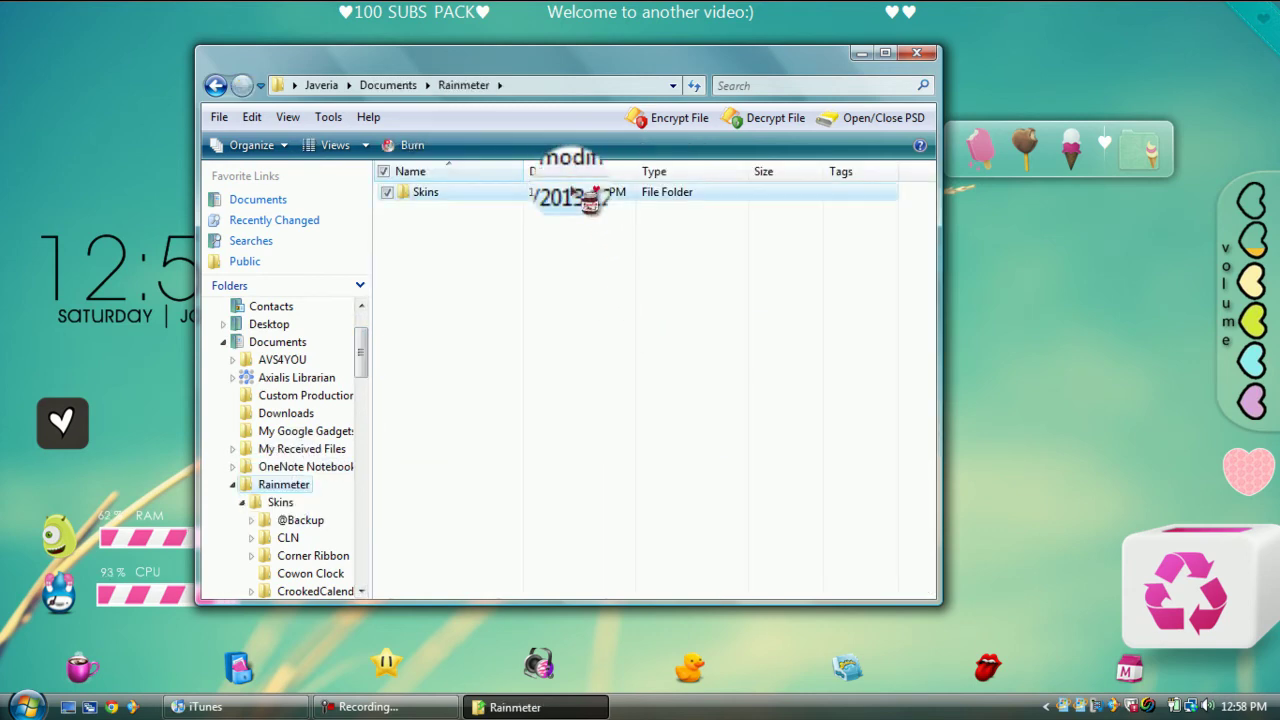
pyautogui.doubleClick(578, 195)
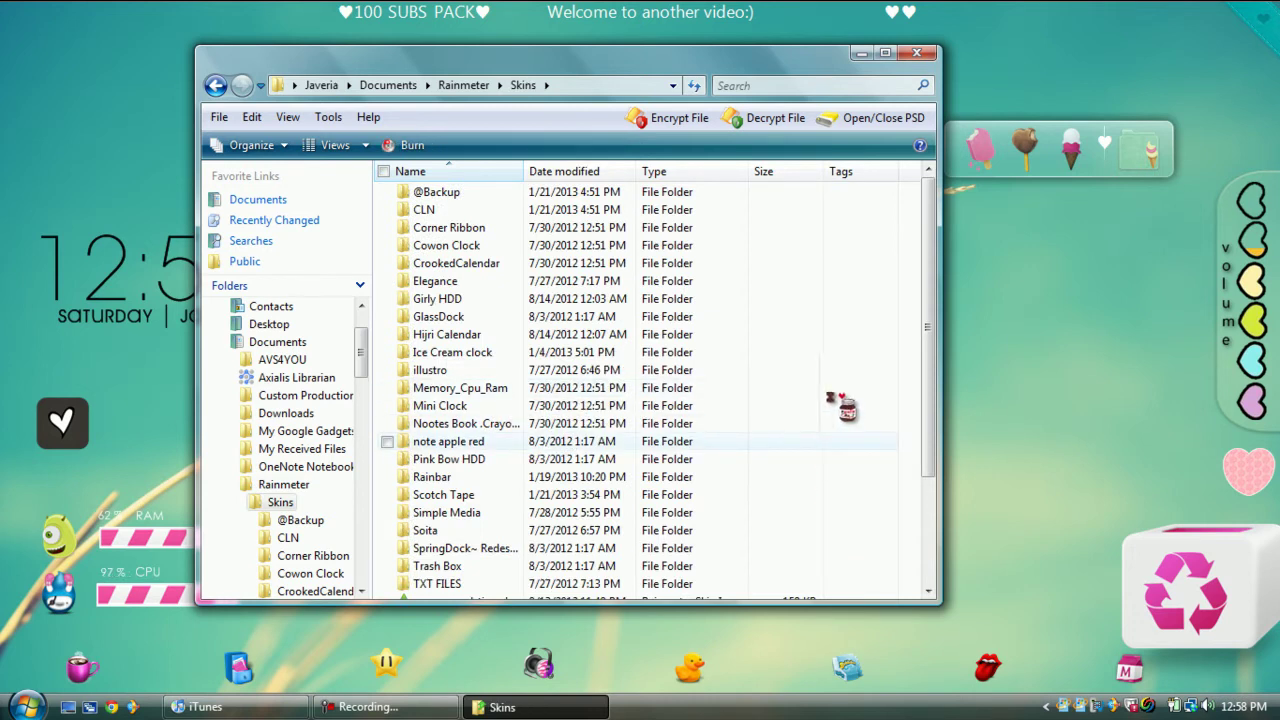
# Step: Paste Red Social! into Skins, granting permission, then close the window
pyautogui.rightClick(838, 381)
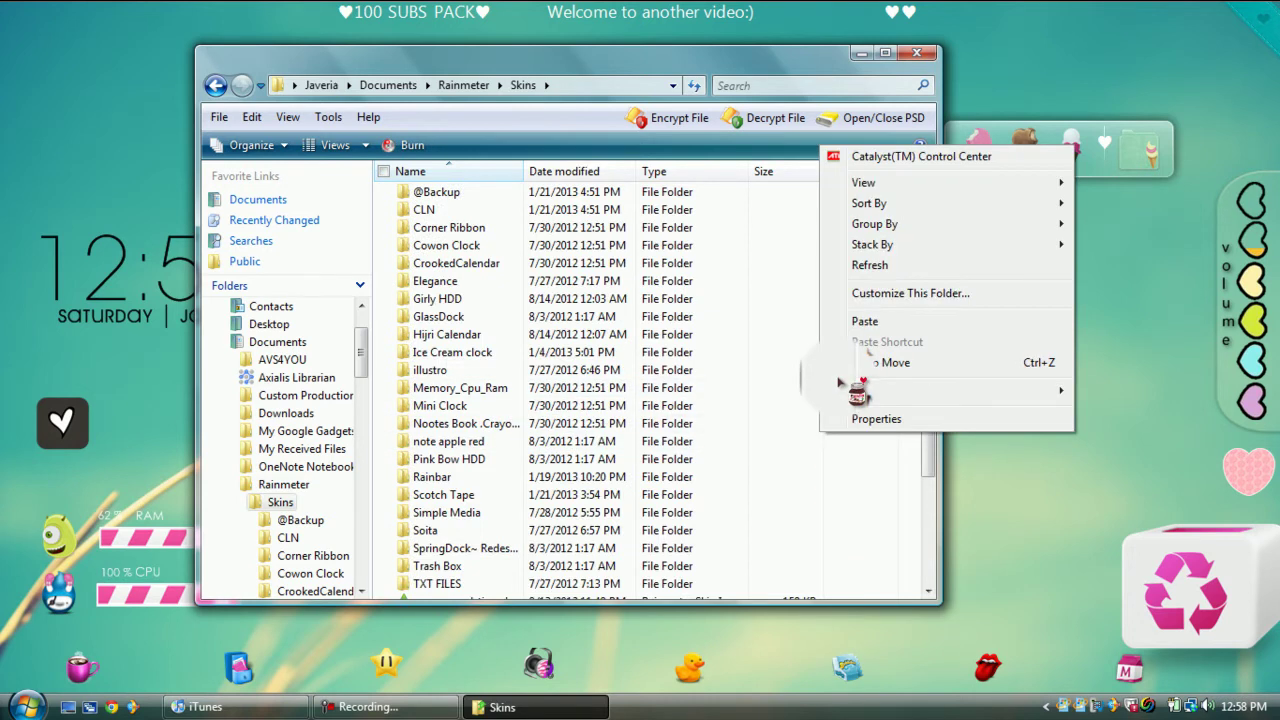
pyautogui.click(860, 327)
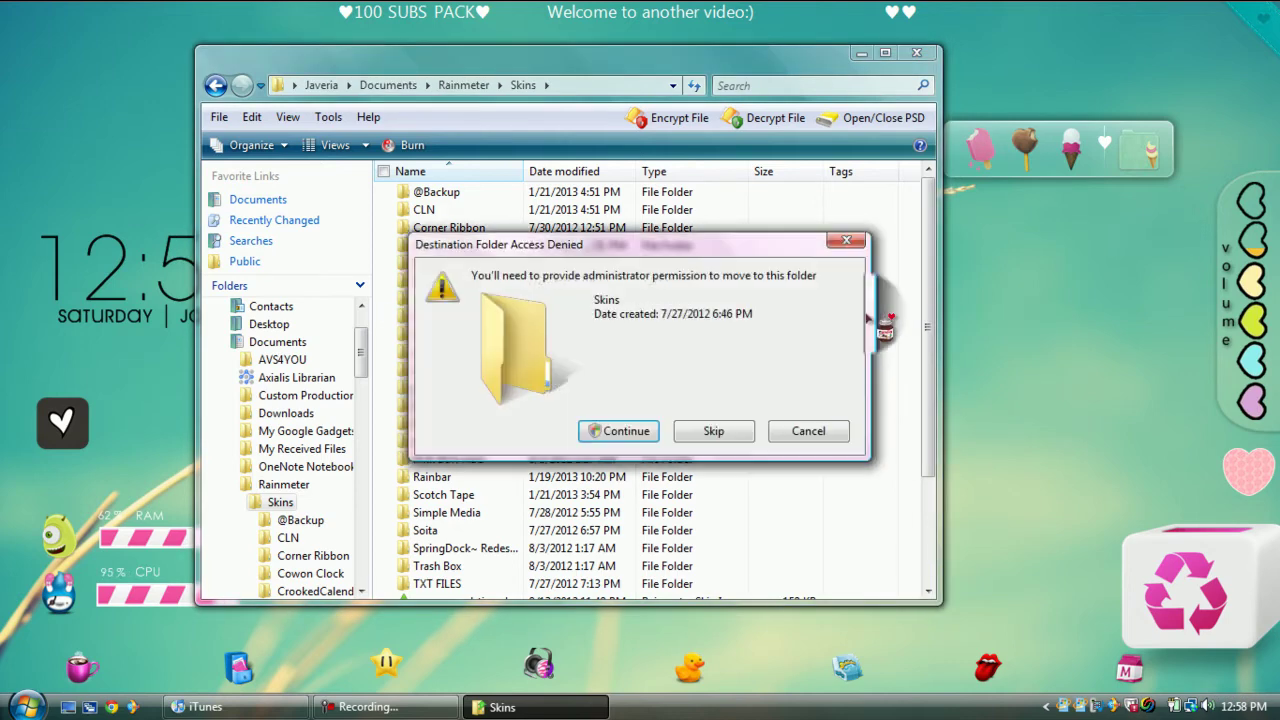
pyautogui.click(612, 431)
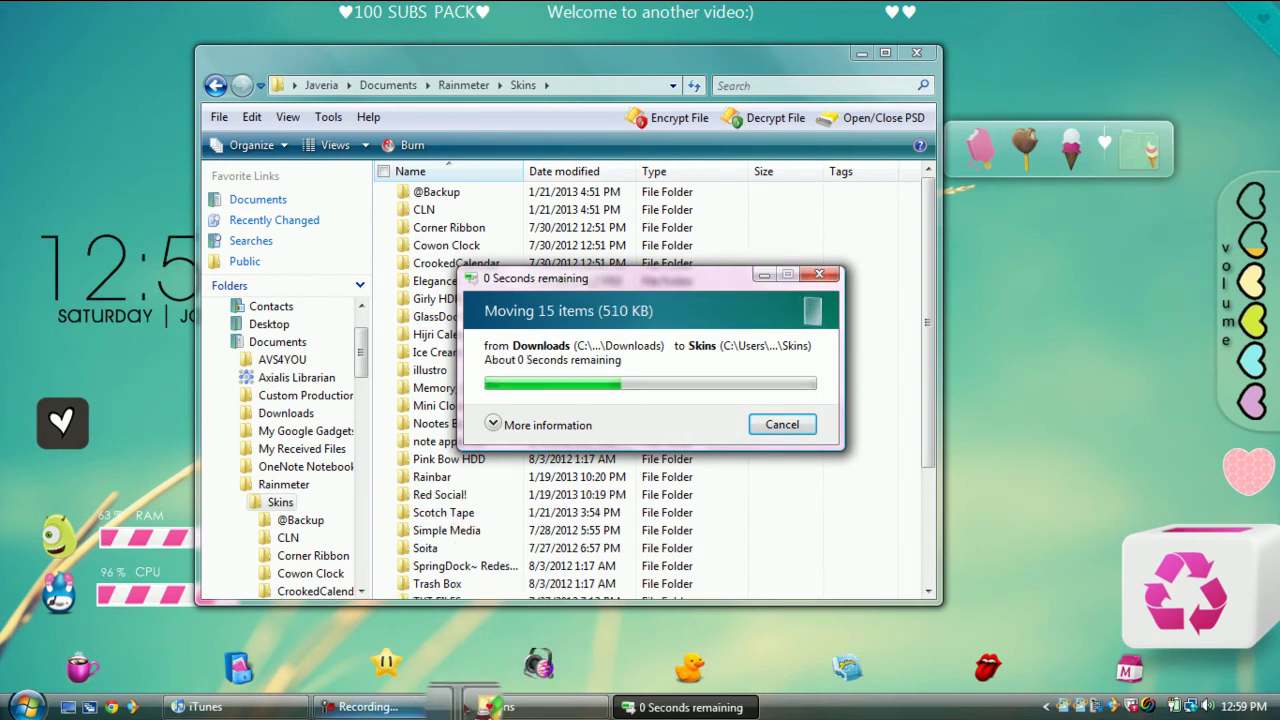
pyautogui.click(365, 707)
pyautogui.click(1135, 640)
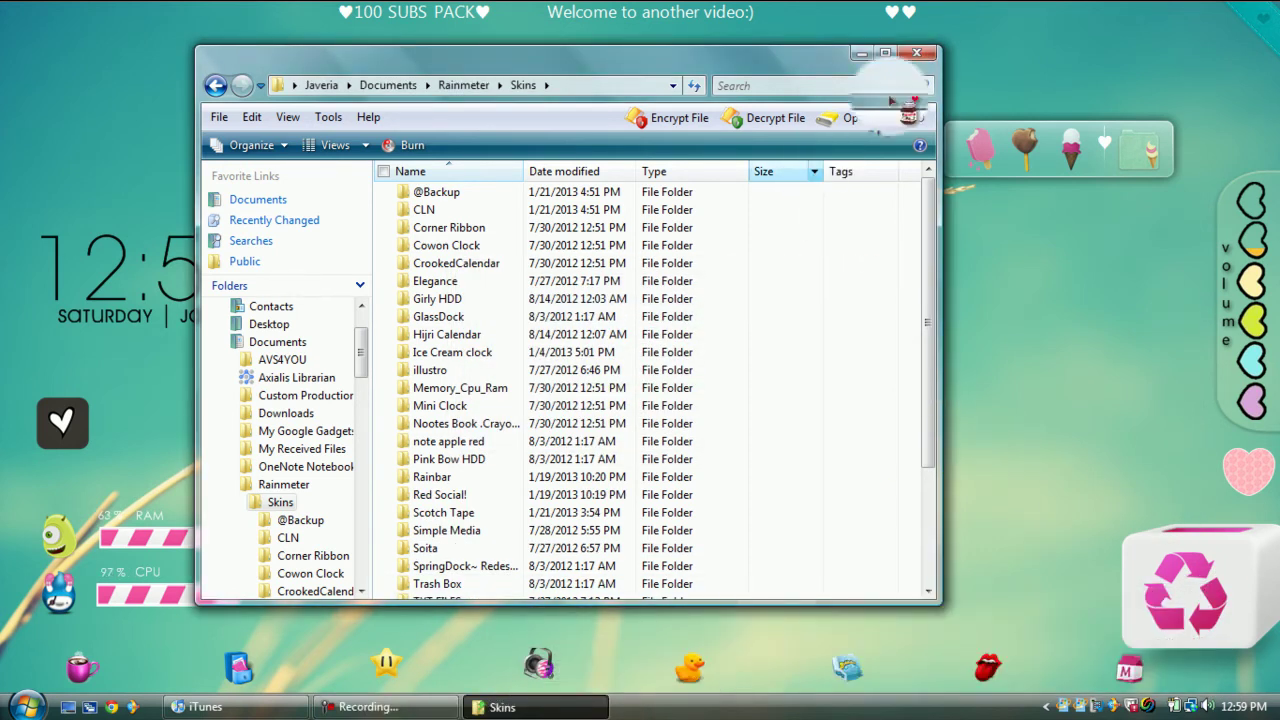
pyautogui.click(919, 50)
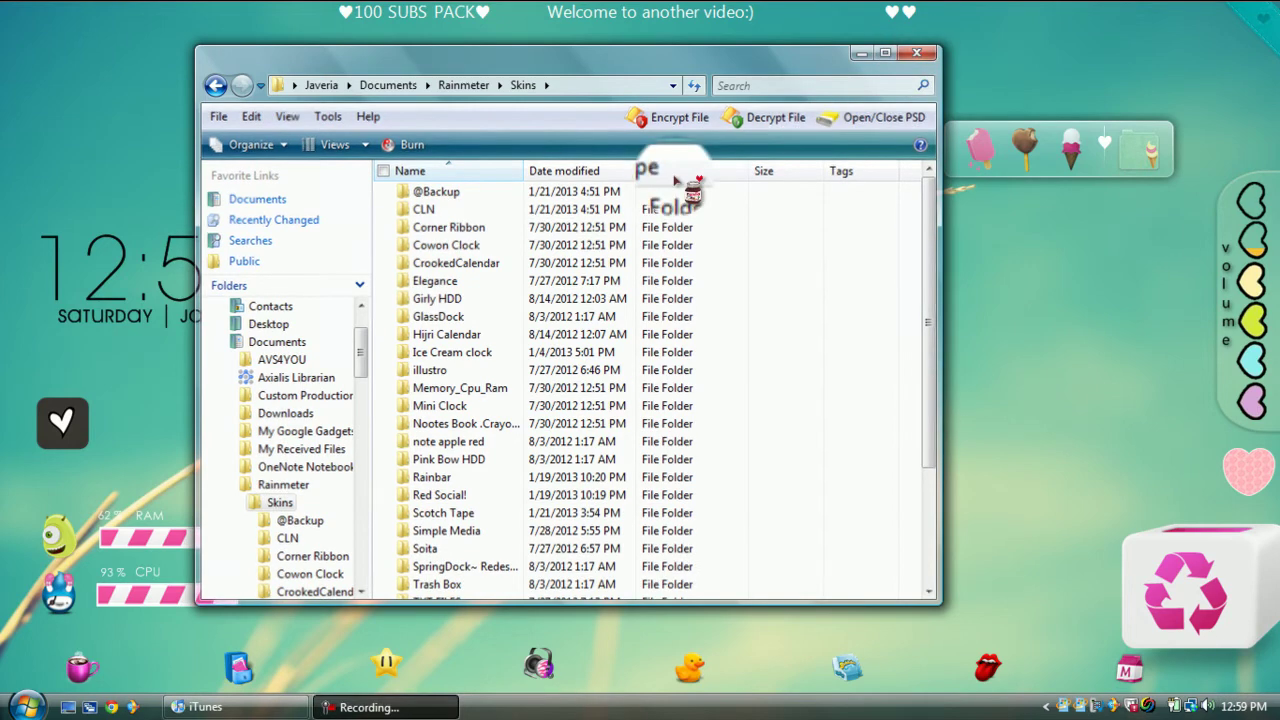
# Step: Launch Rainmeter from the Start menu and open its Manage window from the tray
pyautogui.click(25, 705)
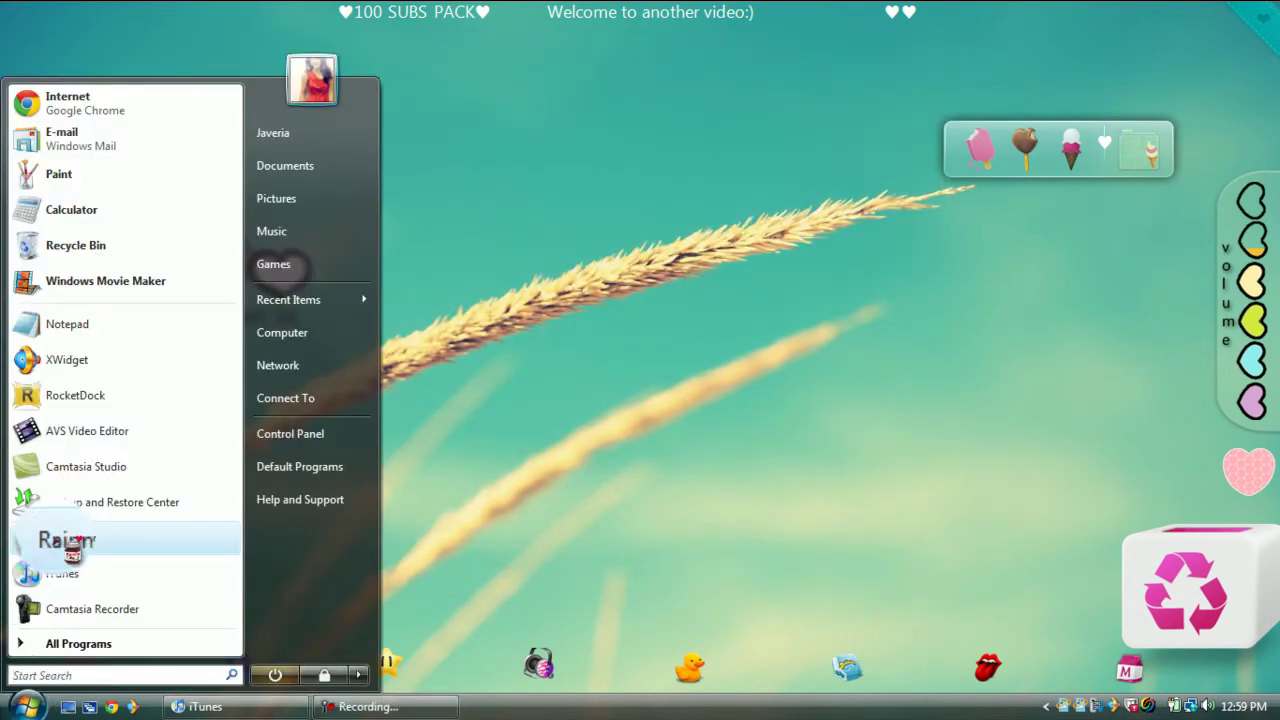
pyautogui.click(71, 537)
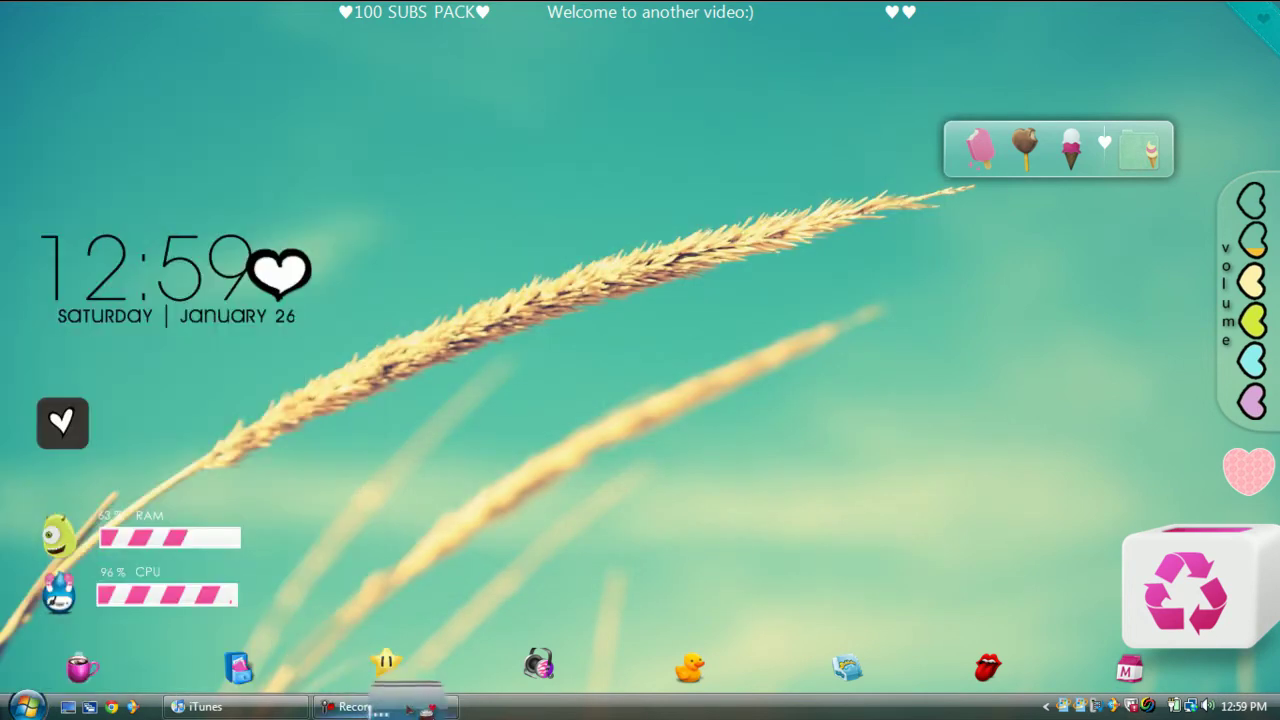
pyautogui.click(398, 700)
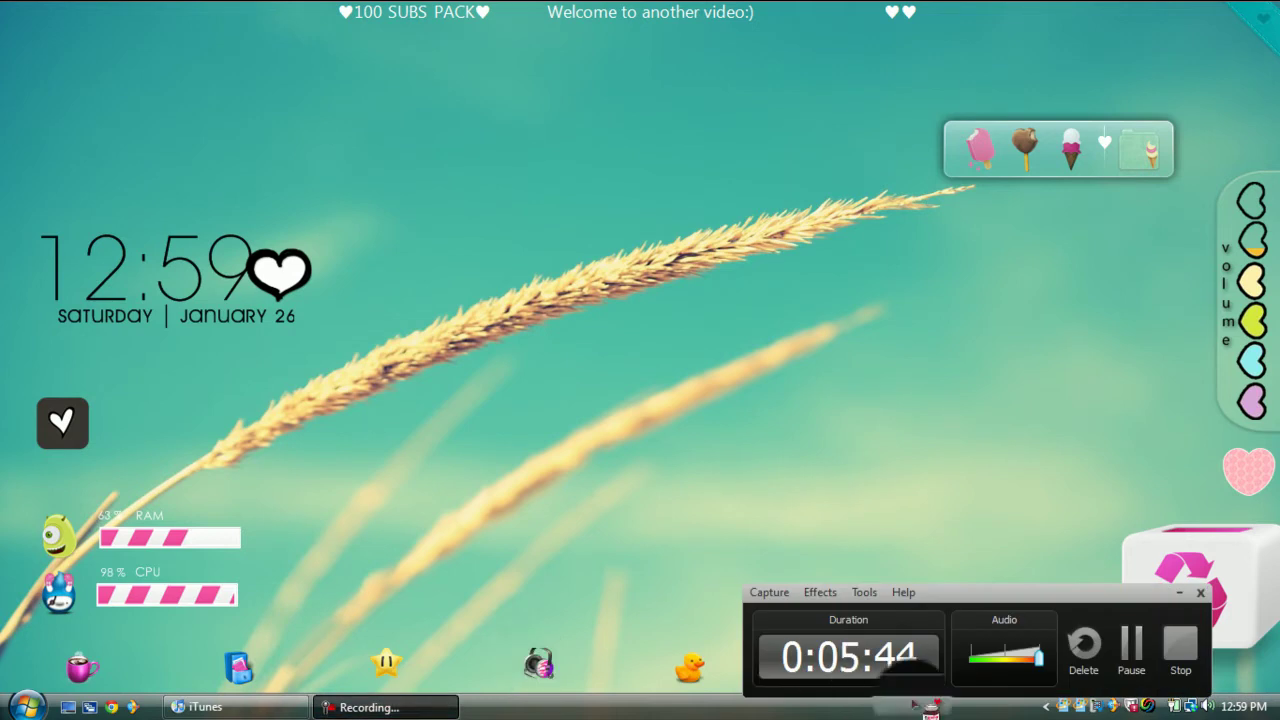
pyautogui.click(1145, 662)
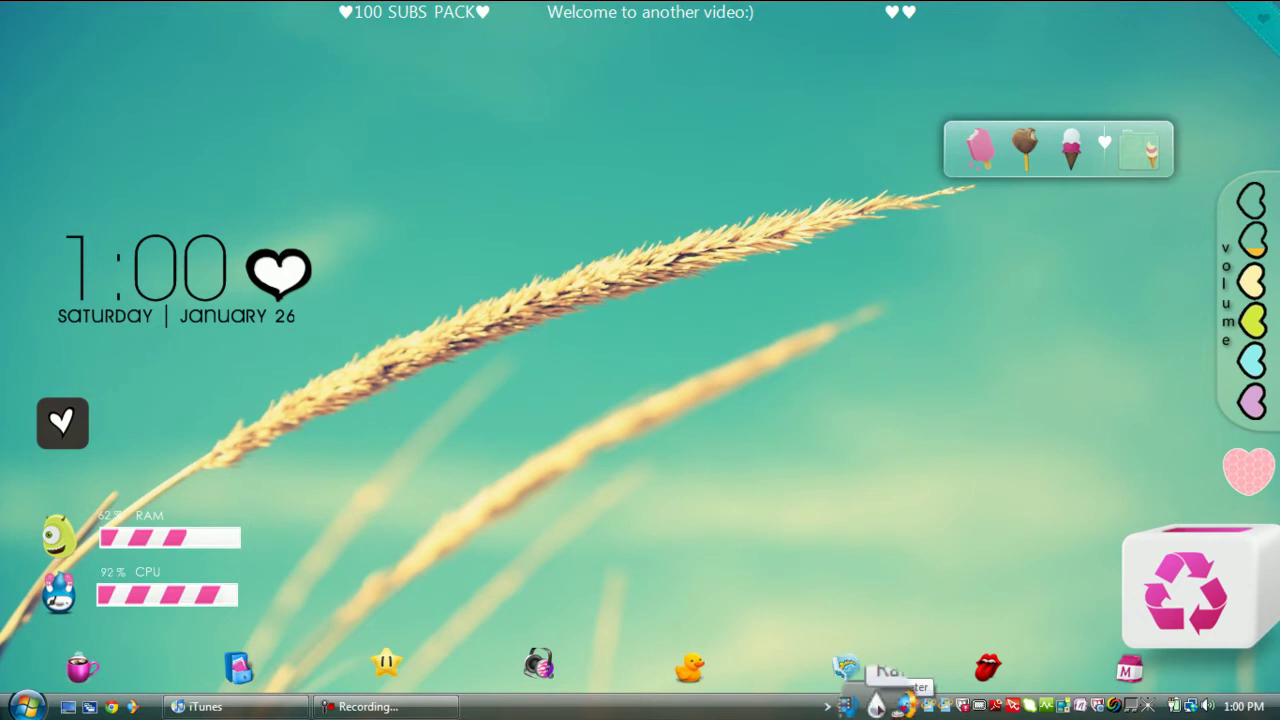
pyautogui.rightClick(872, 704)
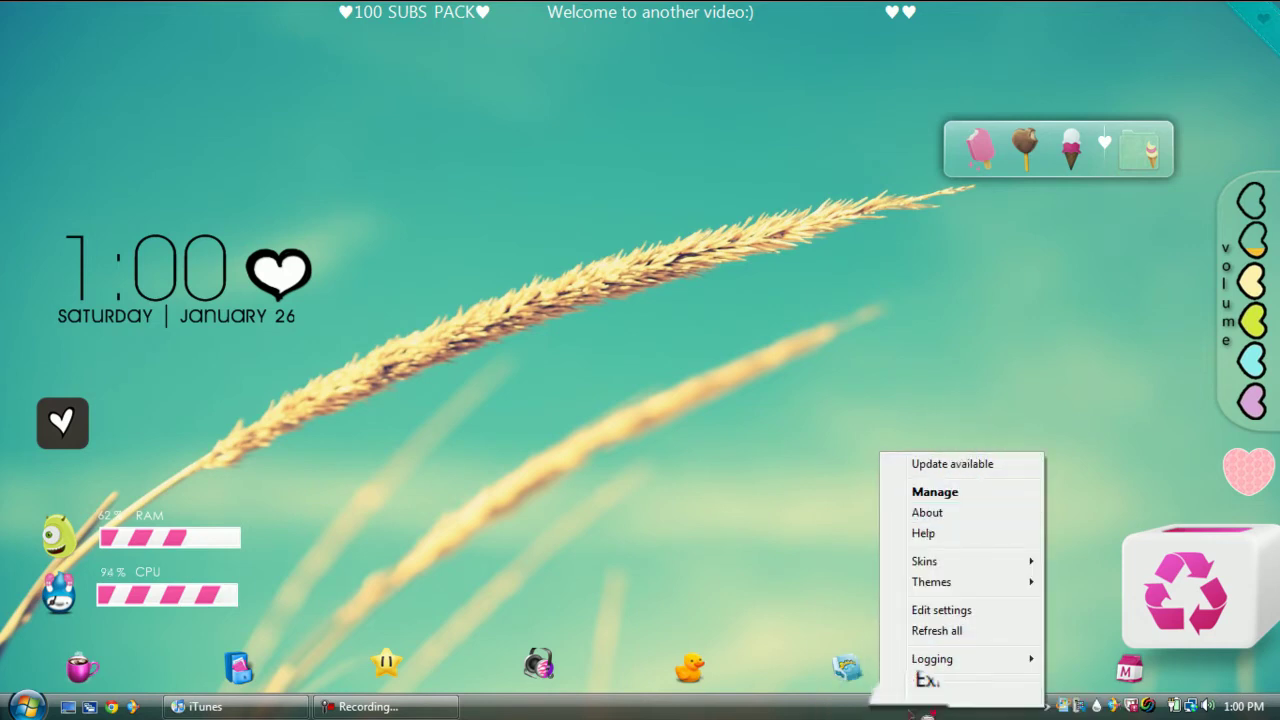
pyautogui.click(1104, 705)
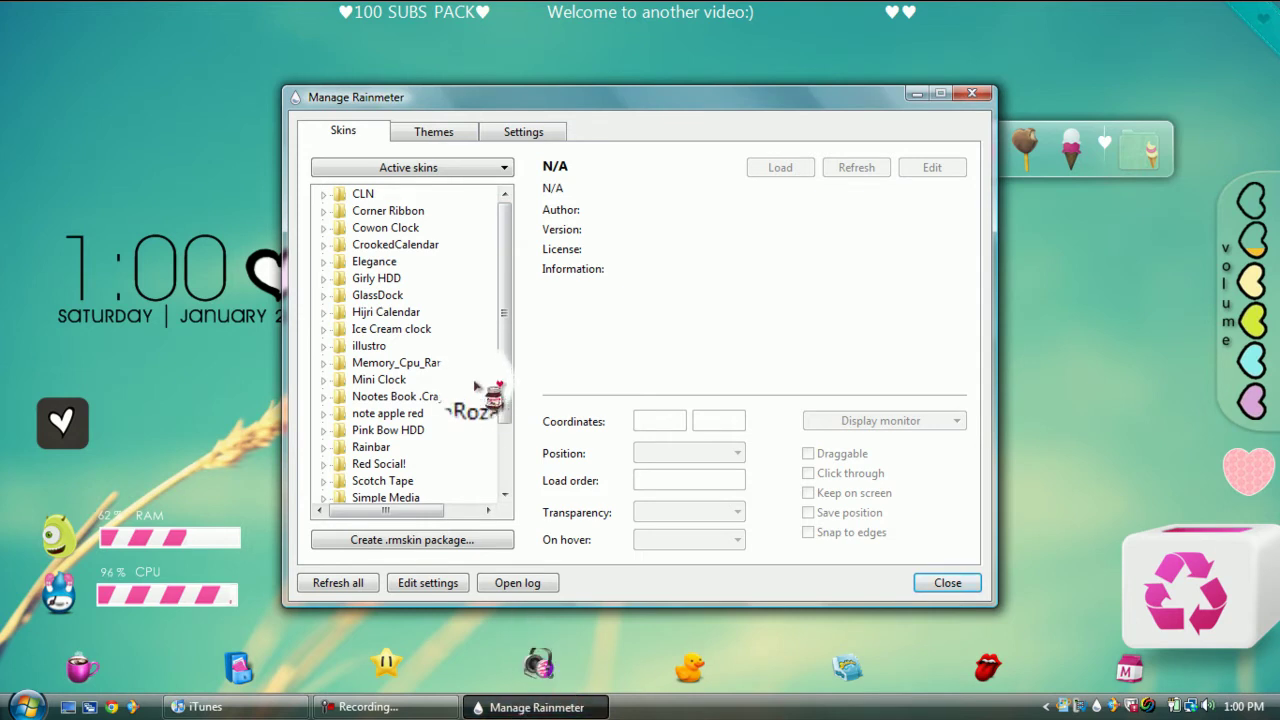
# Step: Expand Red Social! in Manage Rainmeter and load the YouTube shortcut skin
pyautogui.click(497, 348)
pyautogui.moveTo(497, 348); pyautogui.dragTo(440, 400)
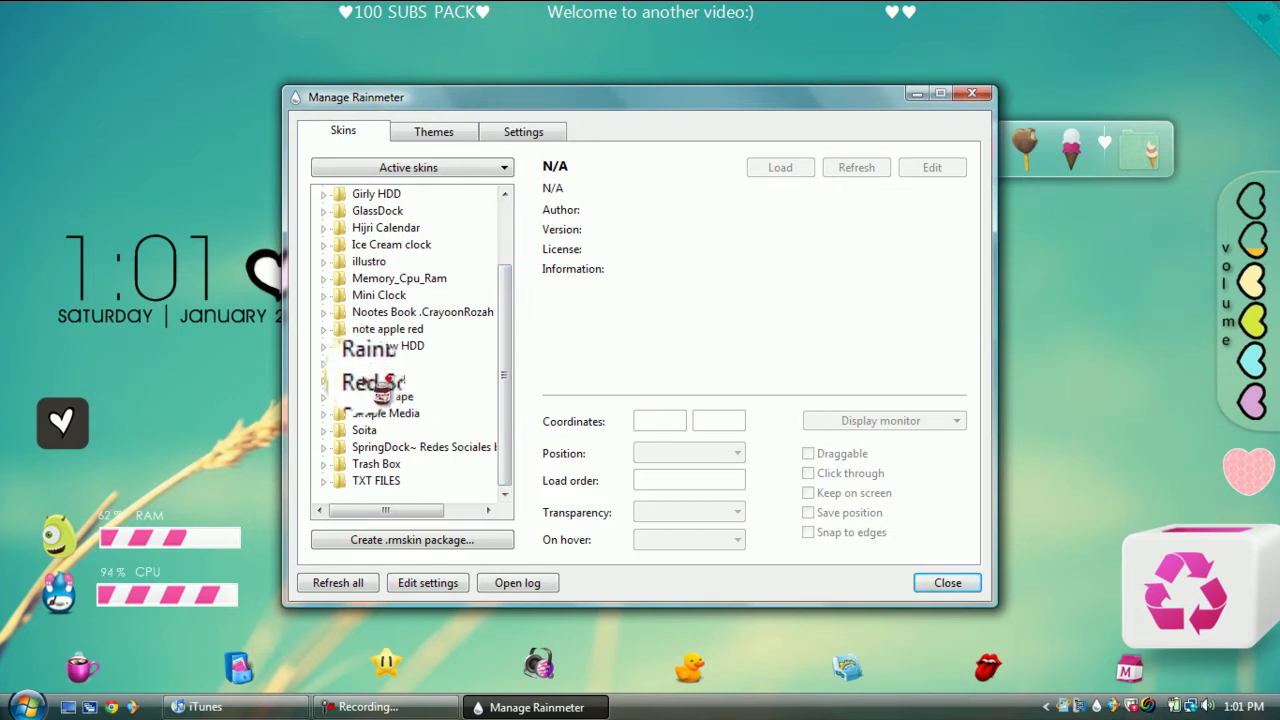
pyautogui.doubleClick(385, 382)
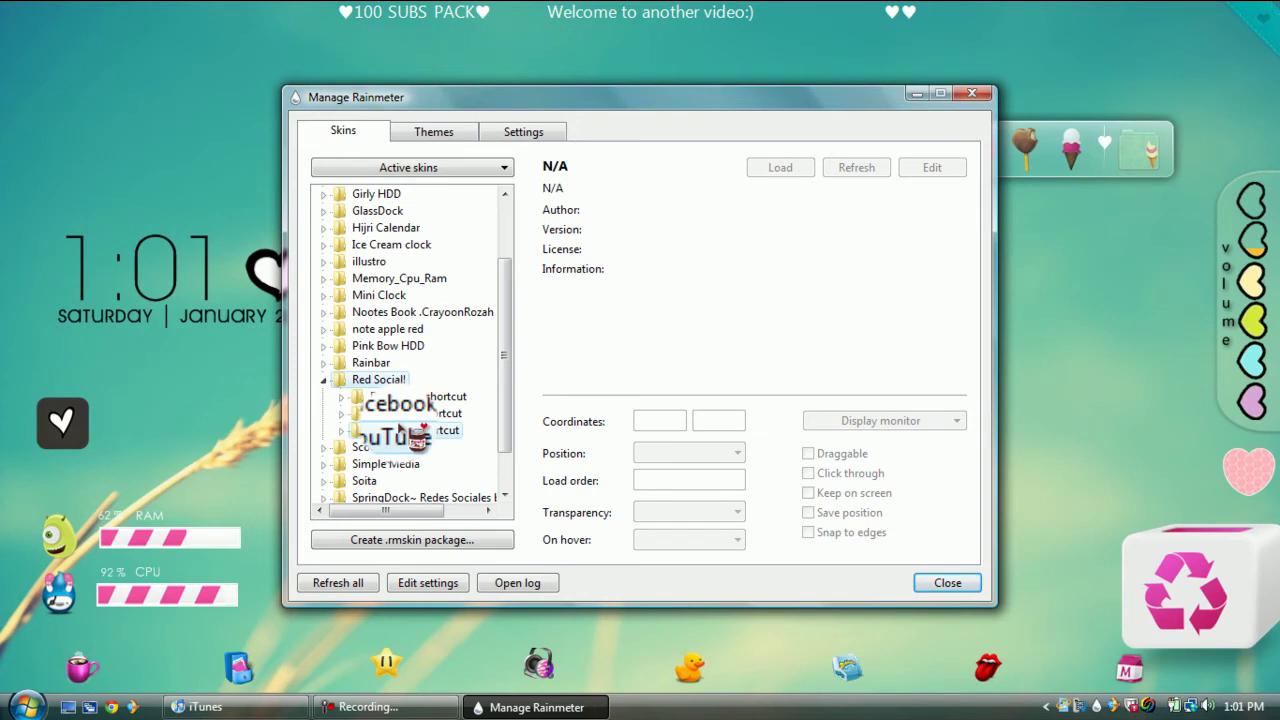
pyautogui.doubleClick(408, 431)
pyautogui.doubleClick(408, 447)
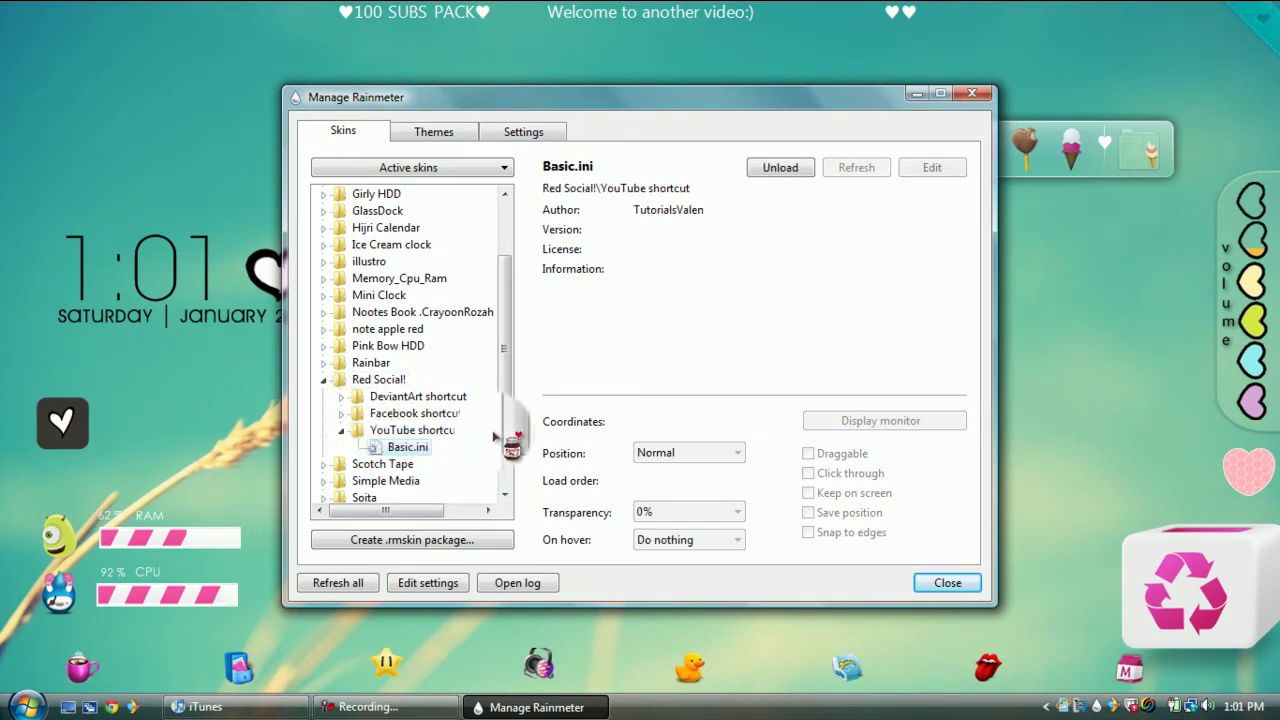
pyautogui.moveTo(30, 32); pyautogui.dragTo(160, 412)
# Step: Load the Facebook and DeviantArt skins and stack all three at the top-left corner
pyautogui.moveTo(372, 412); pyautogui.dragTo(410, 430)
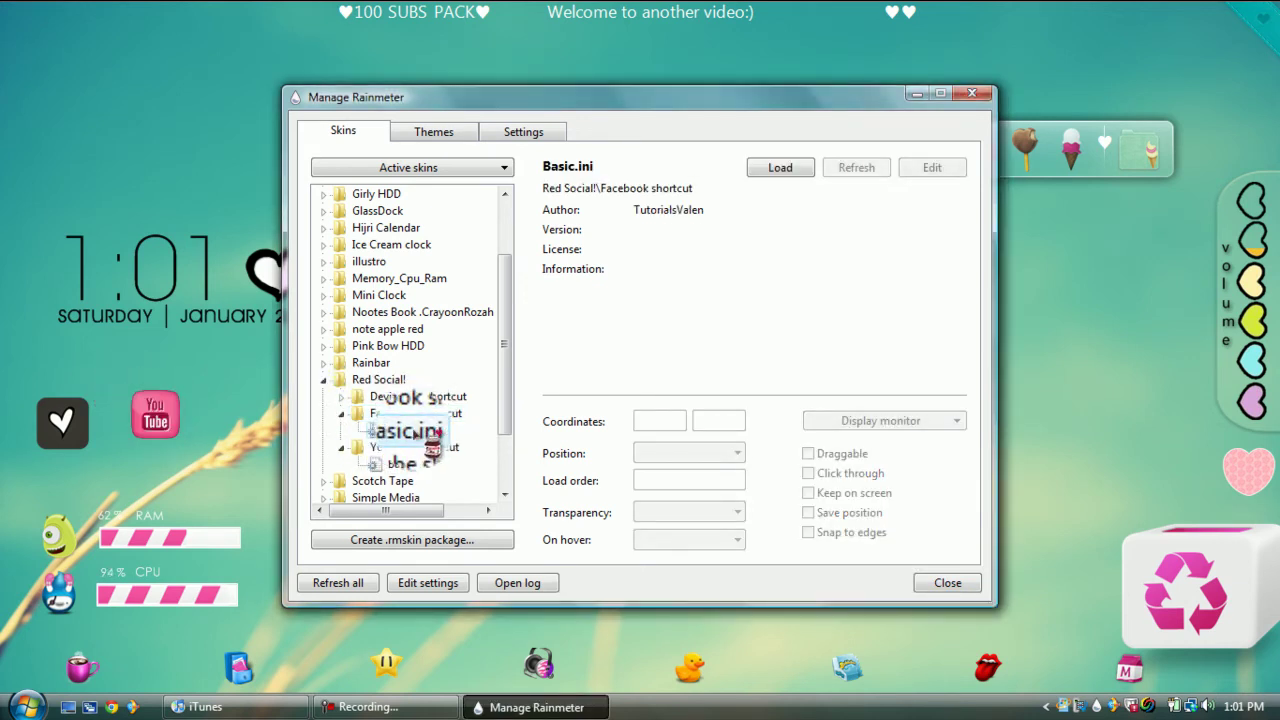
pyautogui.doubleClick(407, 430)
pyautogui.moveTo(72, 112); pyautogui.dragTo(58, 166)
pyautogui.moveTo(160, 425); pyautogui.dragTo(76, 122)
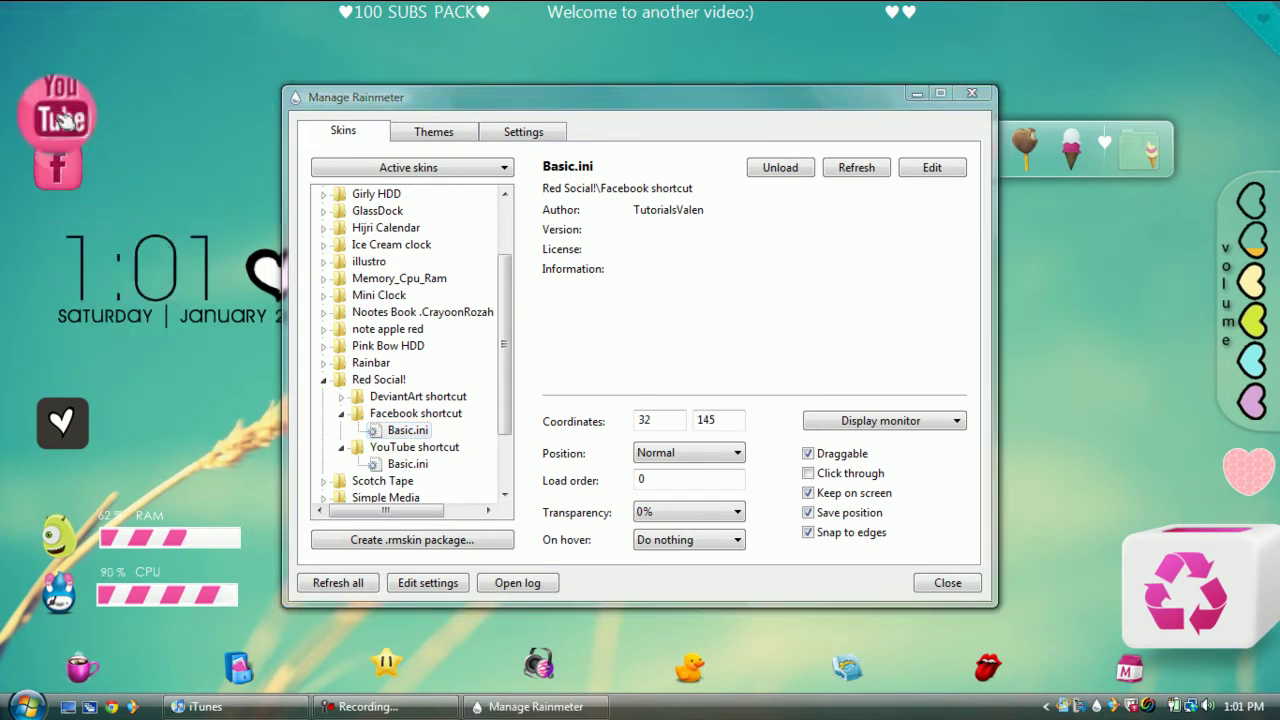
pyautogui.click(405, 412)
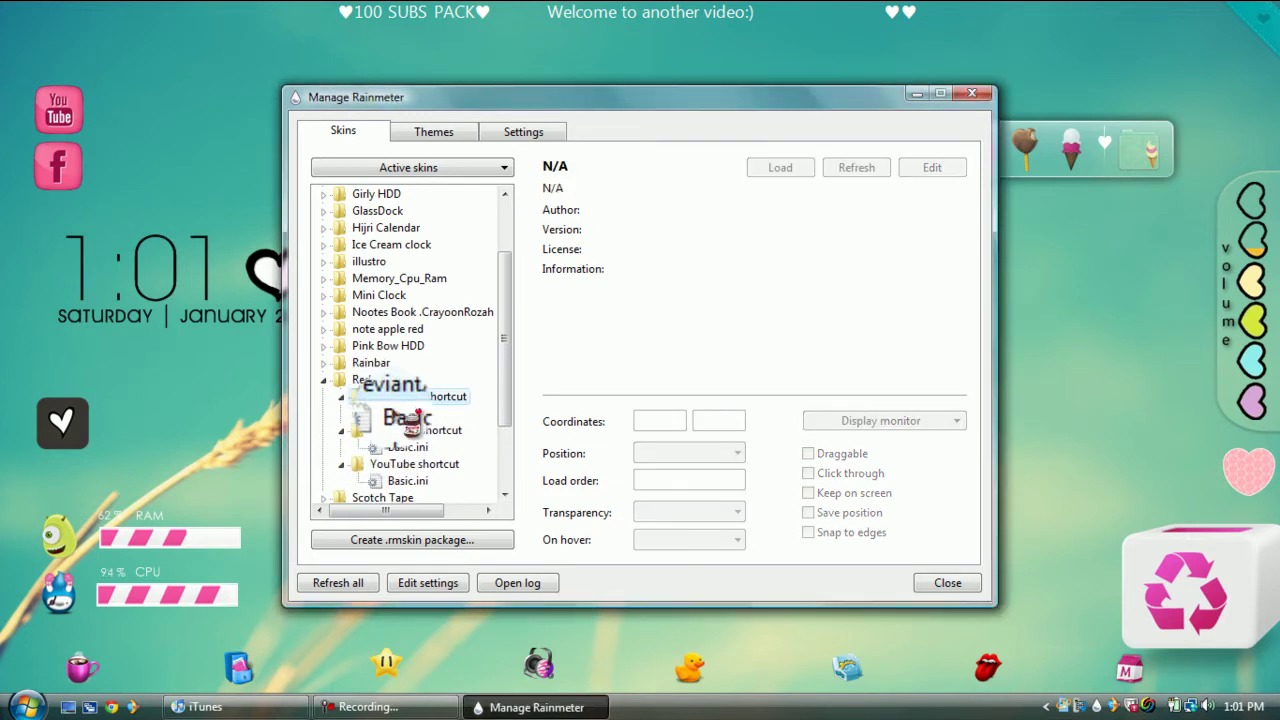
pyautogui.doubleClick(405, 412)
pyautogui.moveTo(50, 88); pyautogui.dragTo(66, 44)
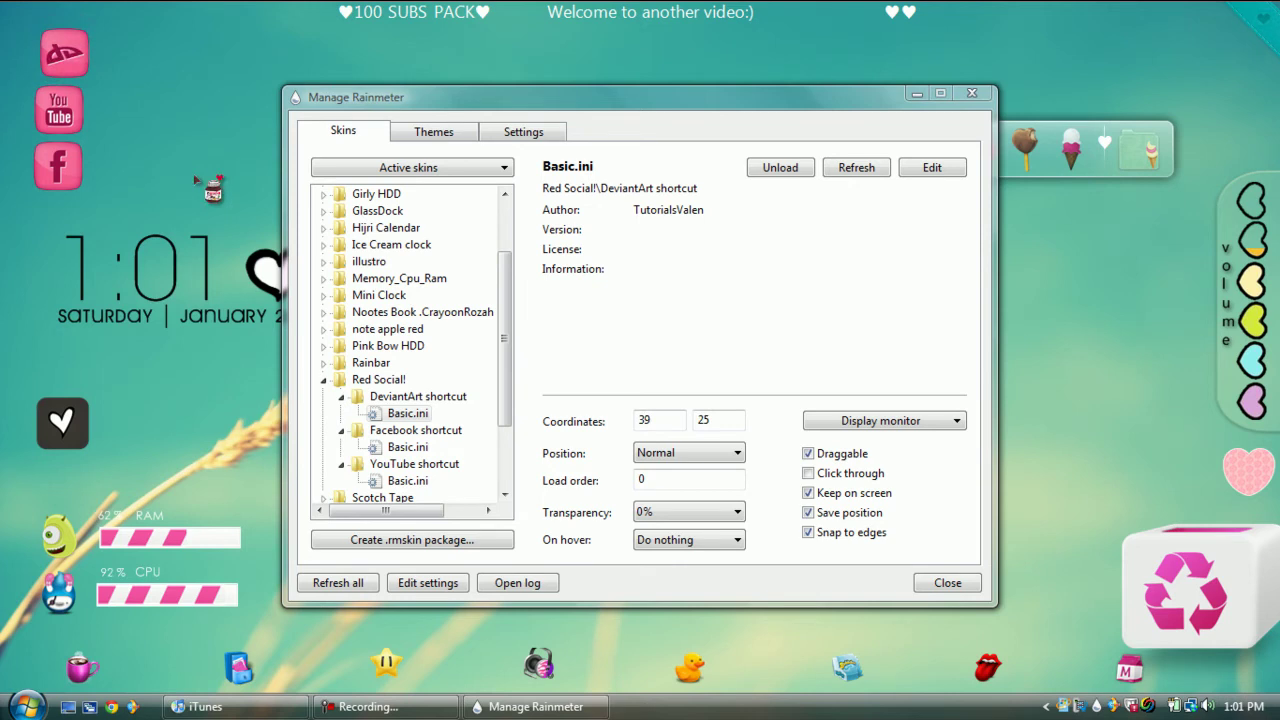
# Step: Unload the DeviantArt skin in the Rainmeter skin manager
pyautogui.rightClick(56, 37)
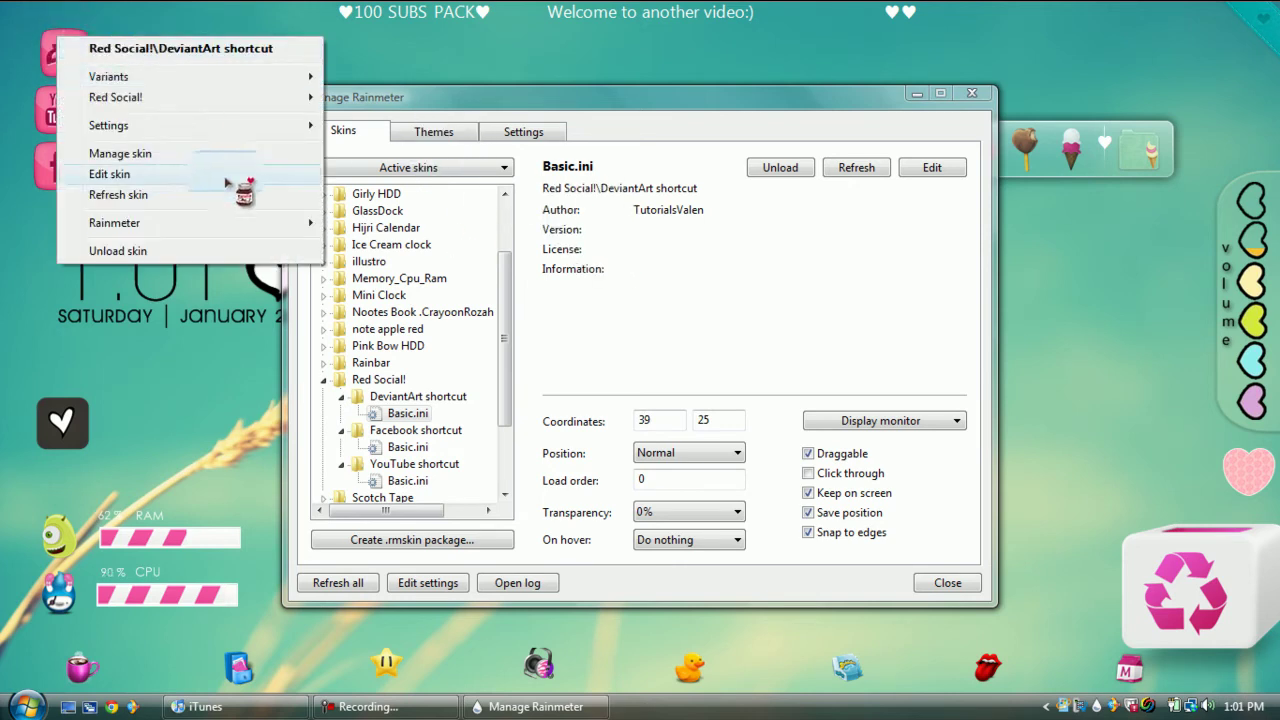
pyautogui.click(392, 72)
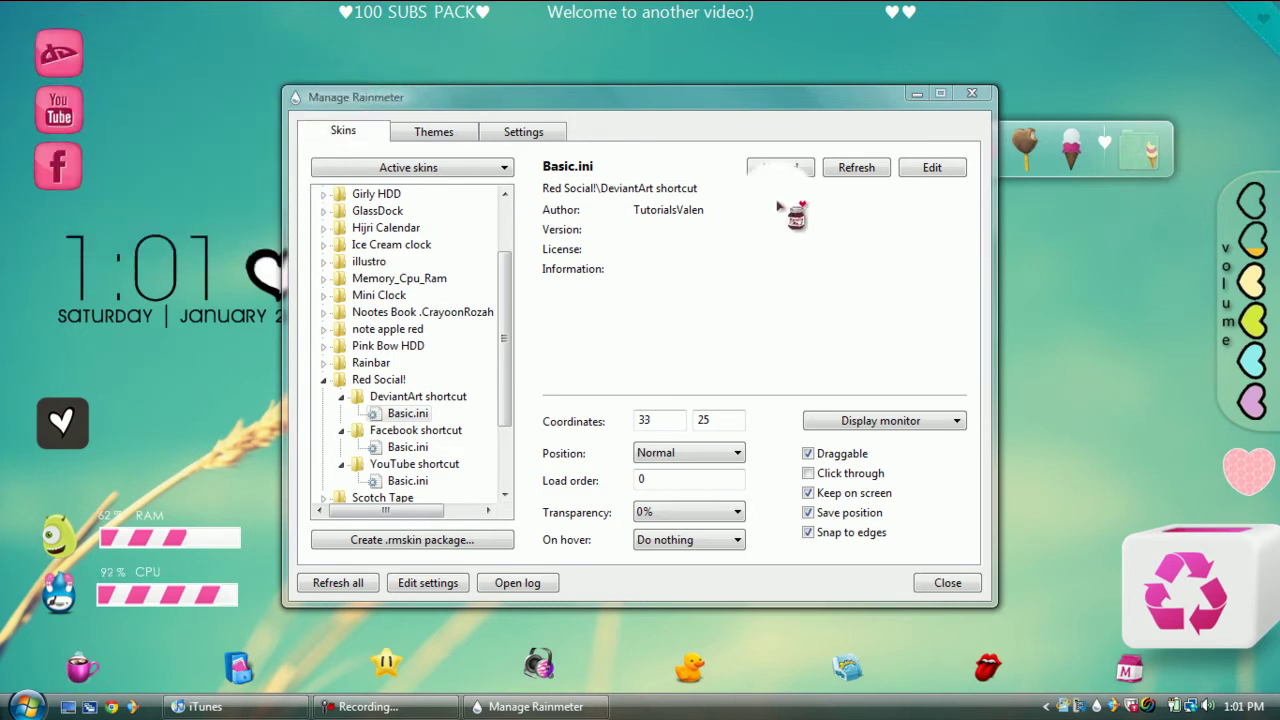
pyautogui.click(780, 168)
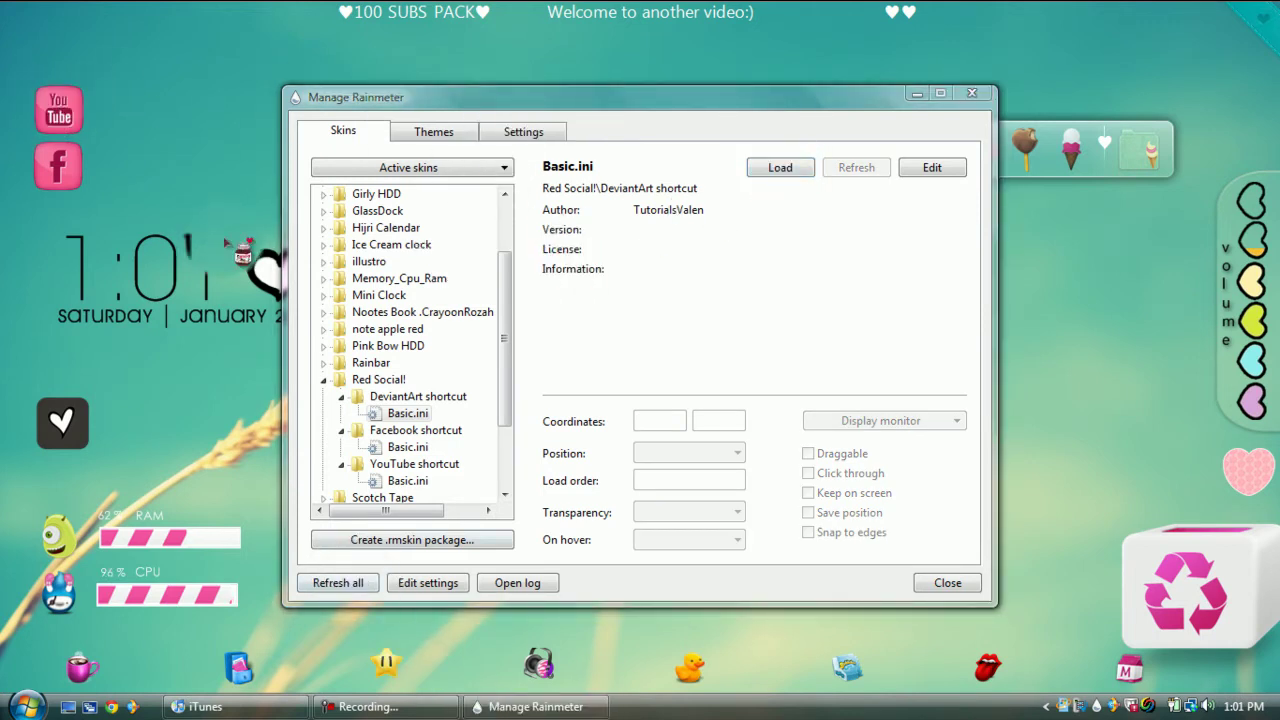
# Step: Unload the YouTube and Facebook shortcut skins from their right-click menus
pyautogui.click(70, 118)
pyautogui.rightClick(70, 118)
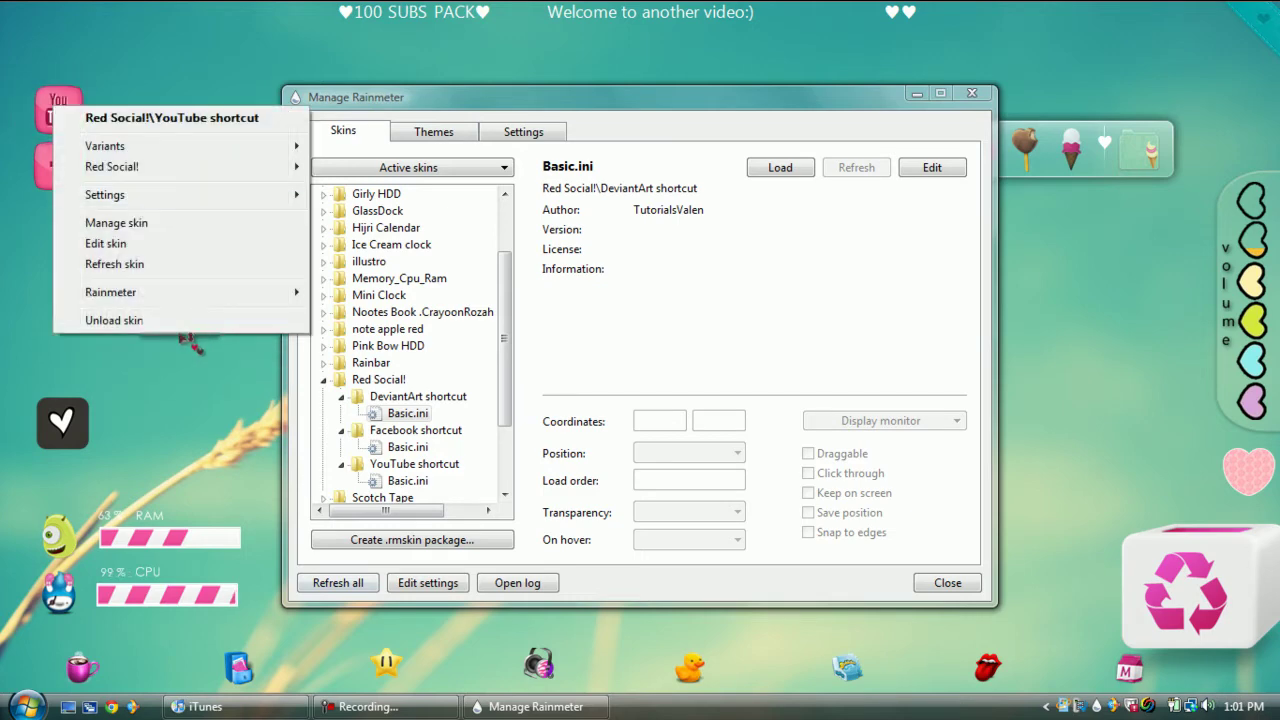
pyautogui.click(178, 322)
pyautogui.moveTo(178, 332); pyautogui.dragTo(128, 176)
pyautogui.click(1255, 10)
pyautogui.rightClick(114, 170)
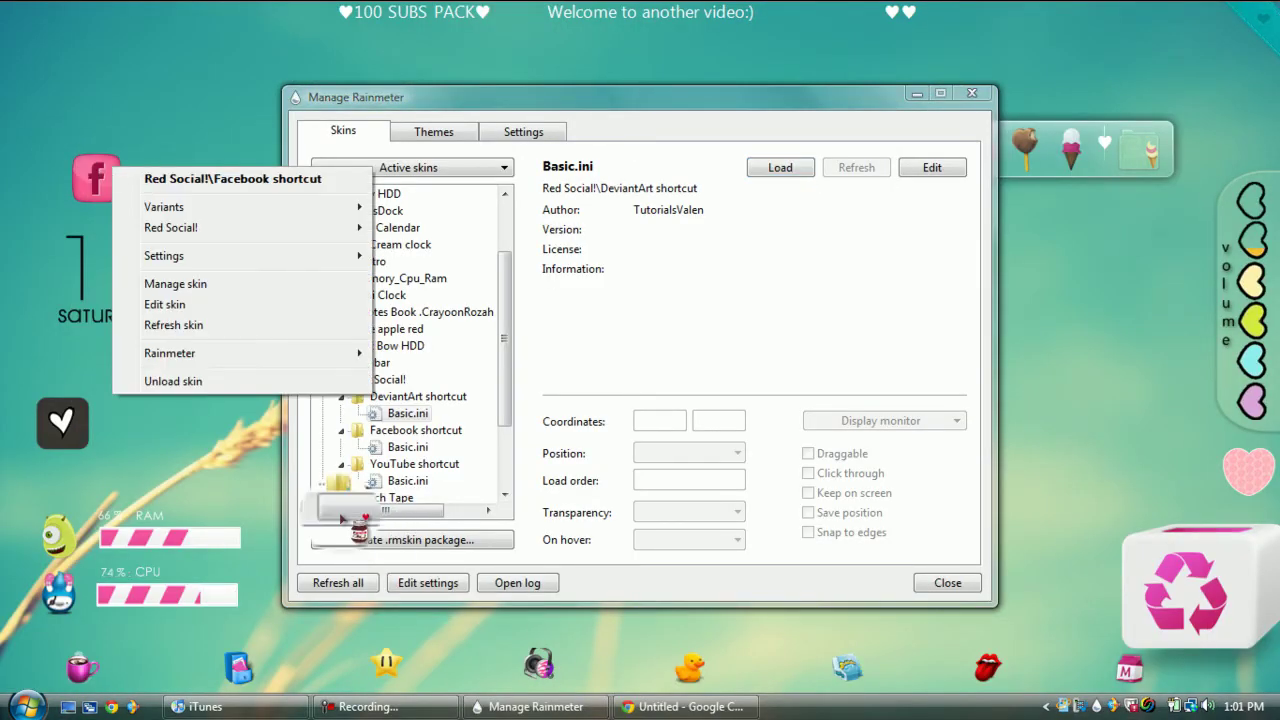
pyautogui.click(173, 381)
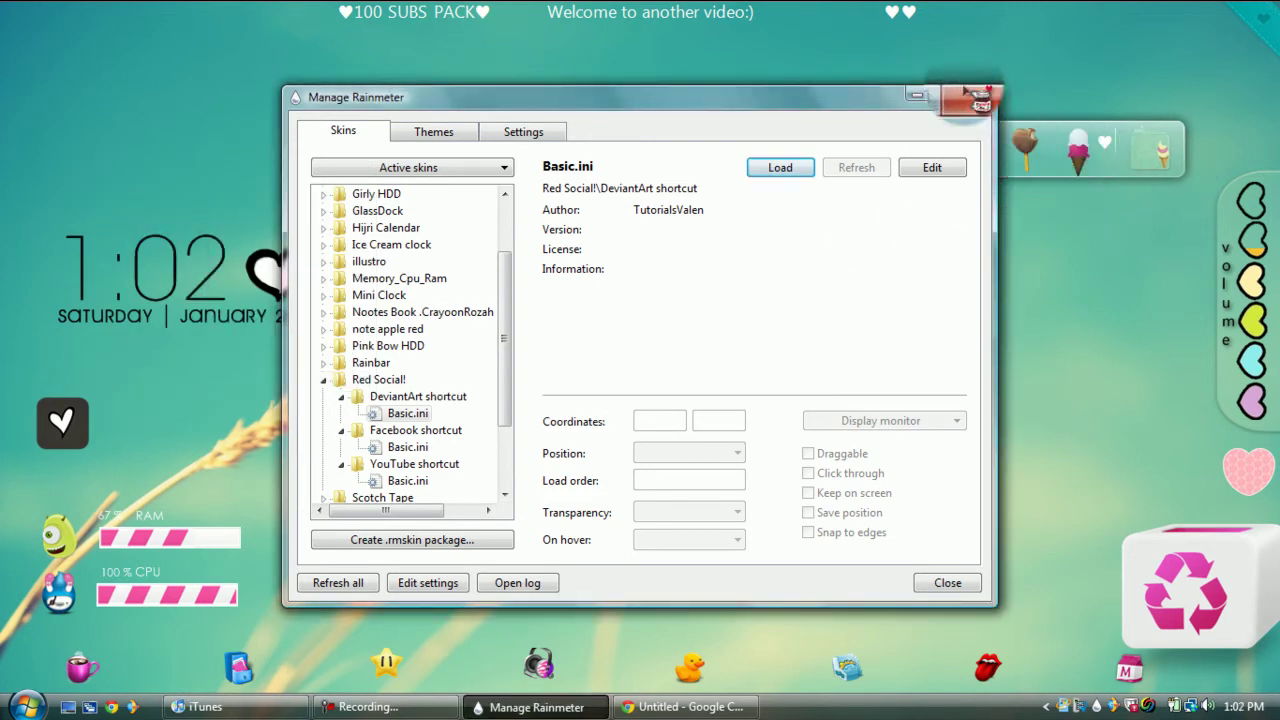
# Step: Close Manage Rainmeter, leaving the wheat-stalk wallpaper and ice-cream heart fence visible
pyautogui.click(978, 97)
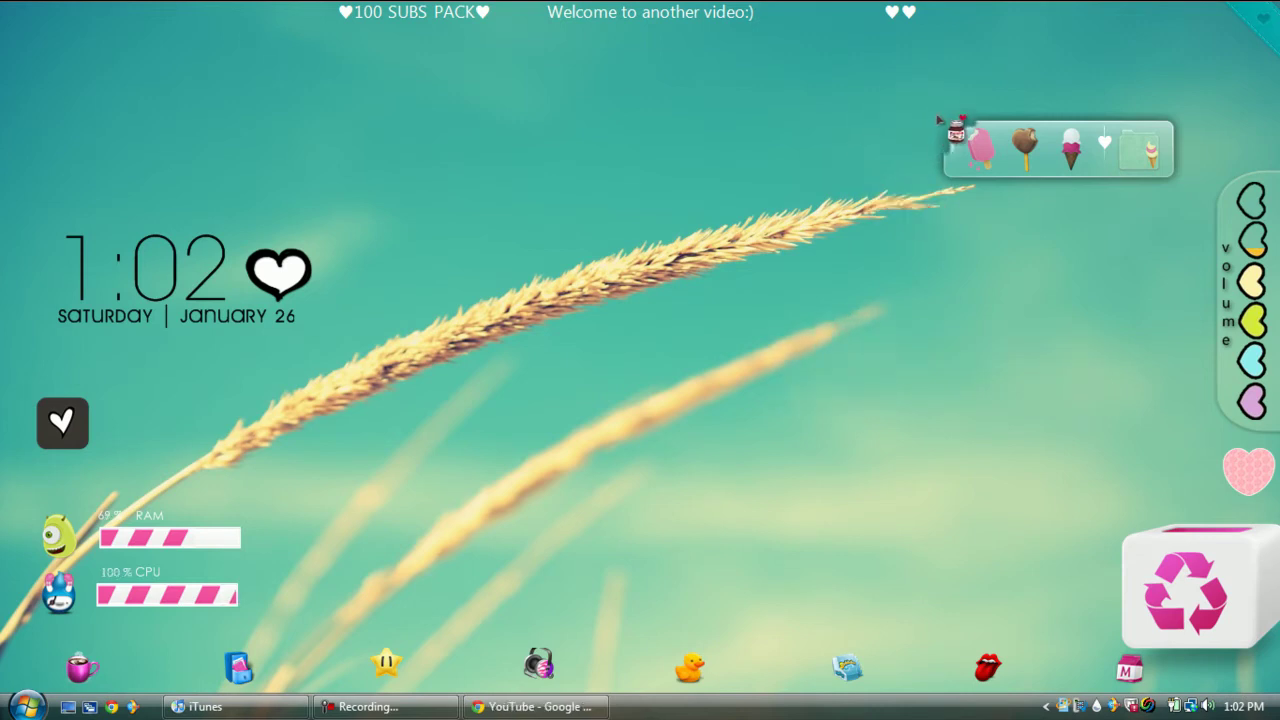
pyautogui.moveTo(941, 114); pyautogui.dragTo(506, 186)
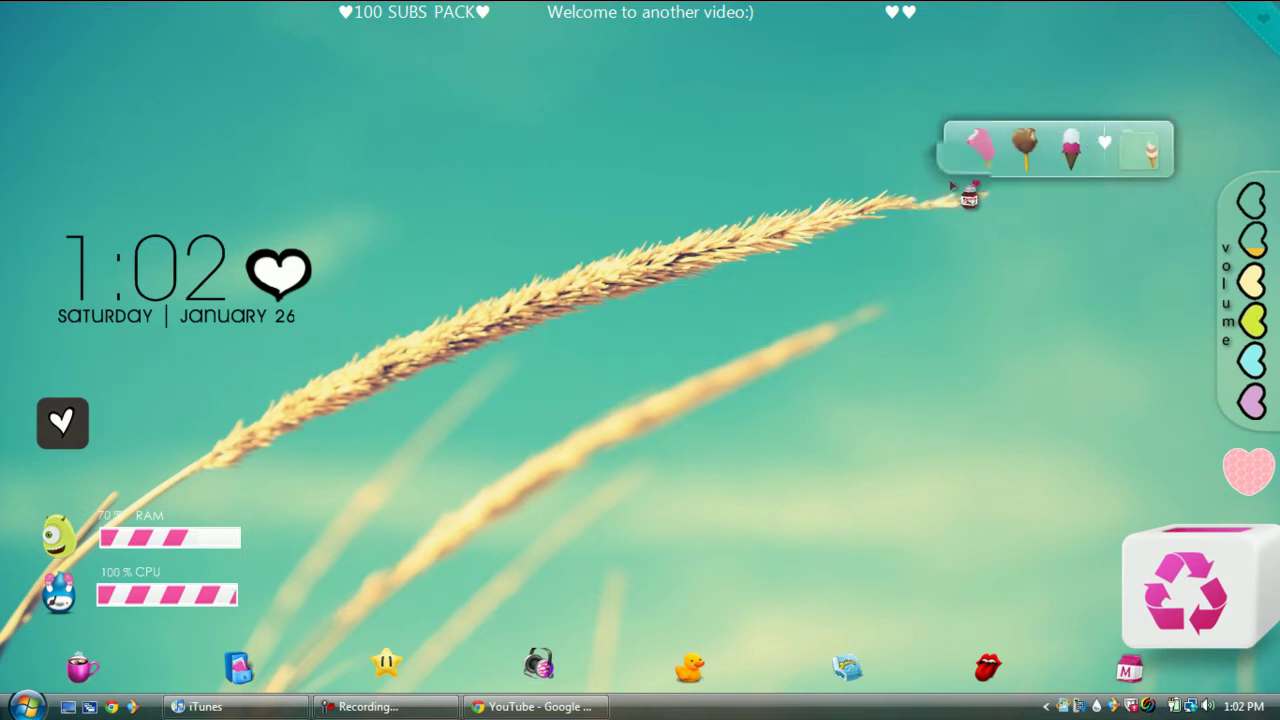
pyautogui.moveTo(952, 186); pyautogui.dragTo(957, 172)
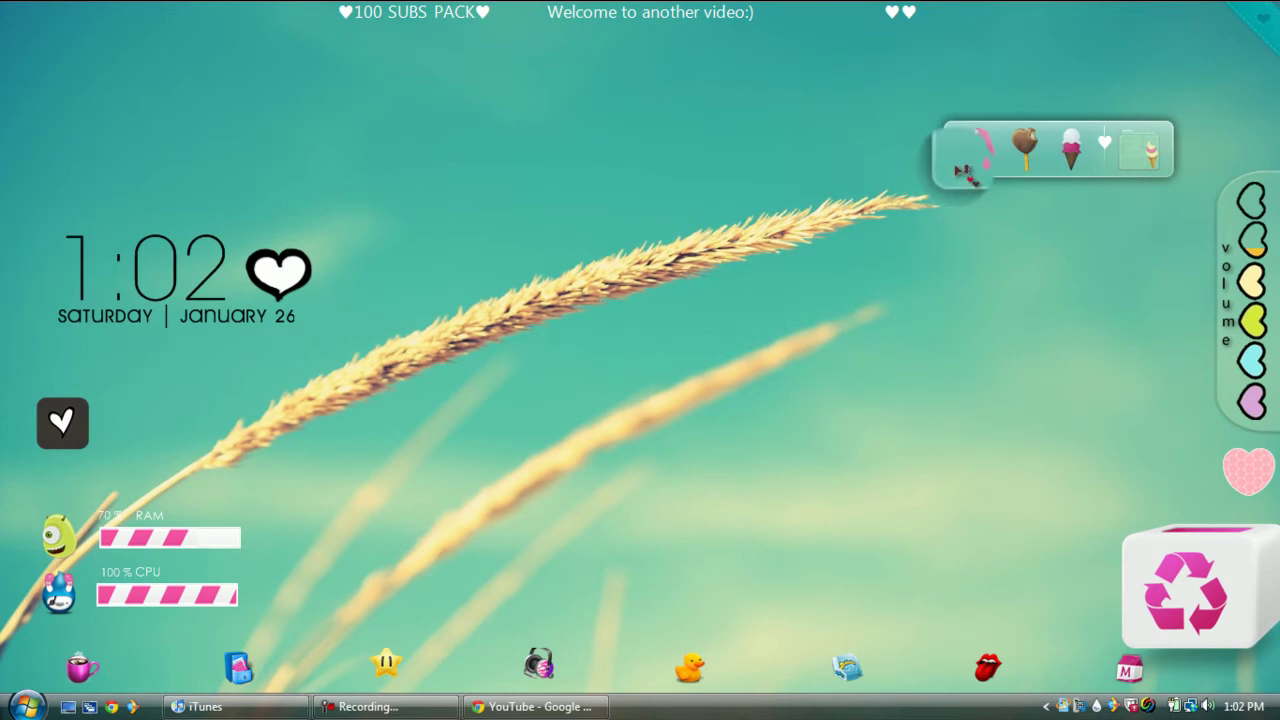
pyautogui.click(383, 708)
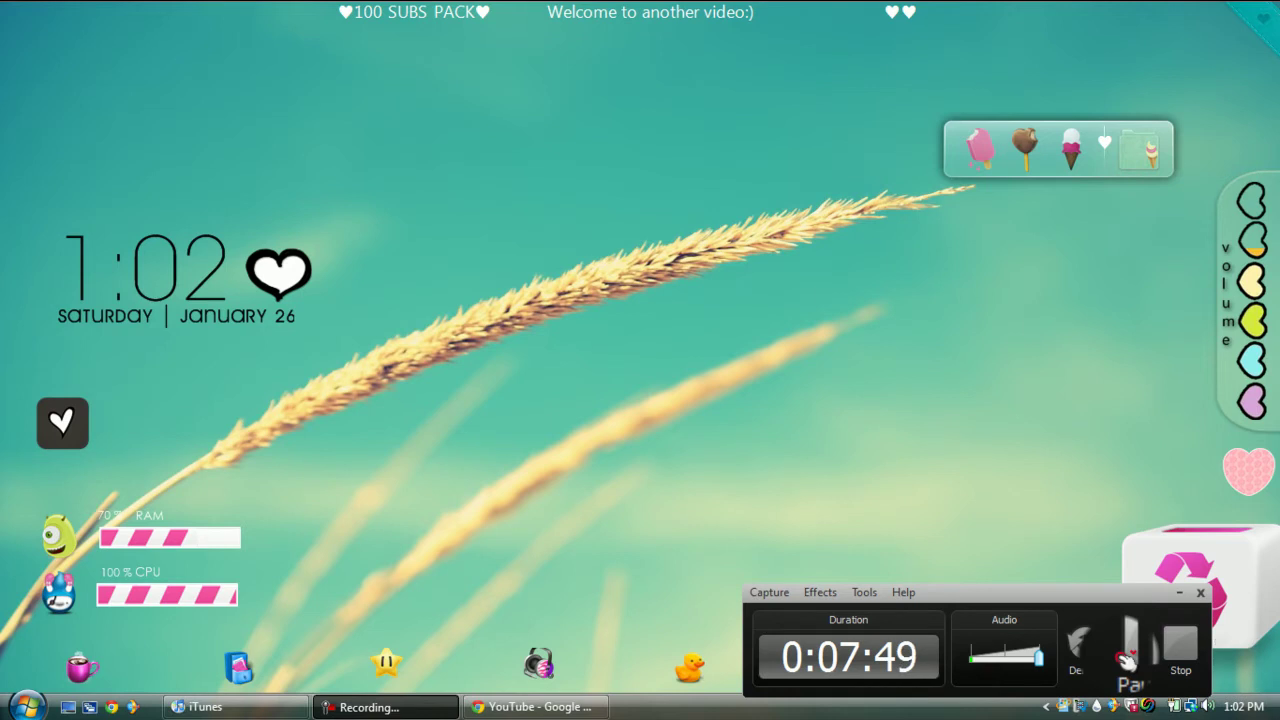
pyautogui.click(1180, 592)
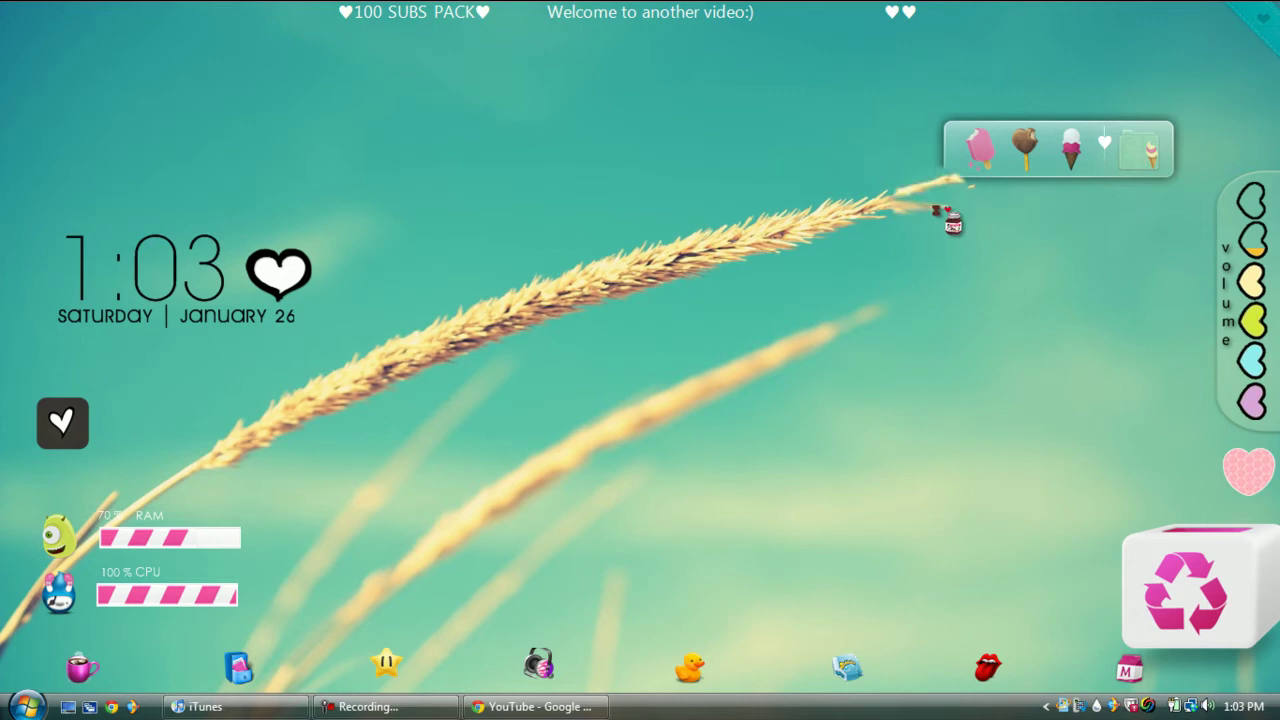
pyautogui.moveTo(932, 210); pyautogui.dragTo(948, 148)
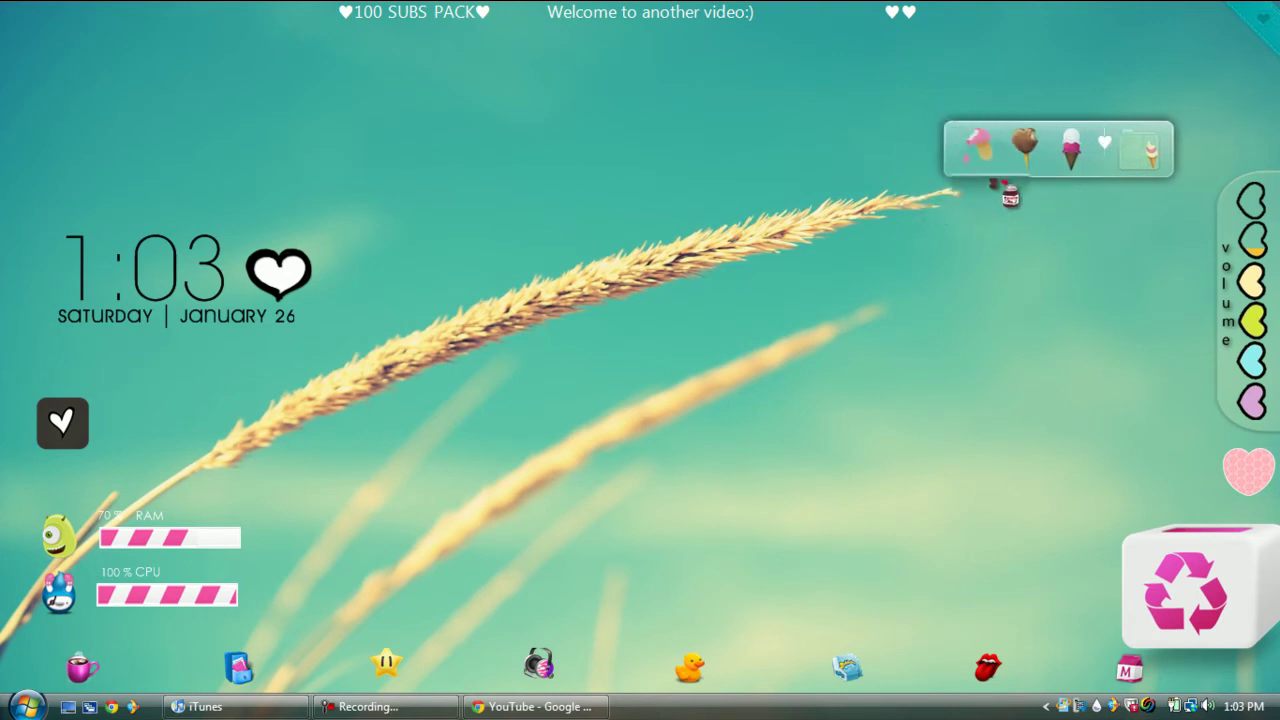
pyautogui.rightClick(957, 167)
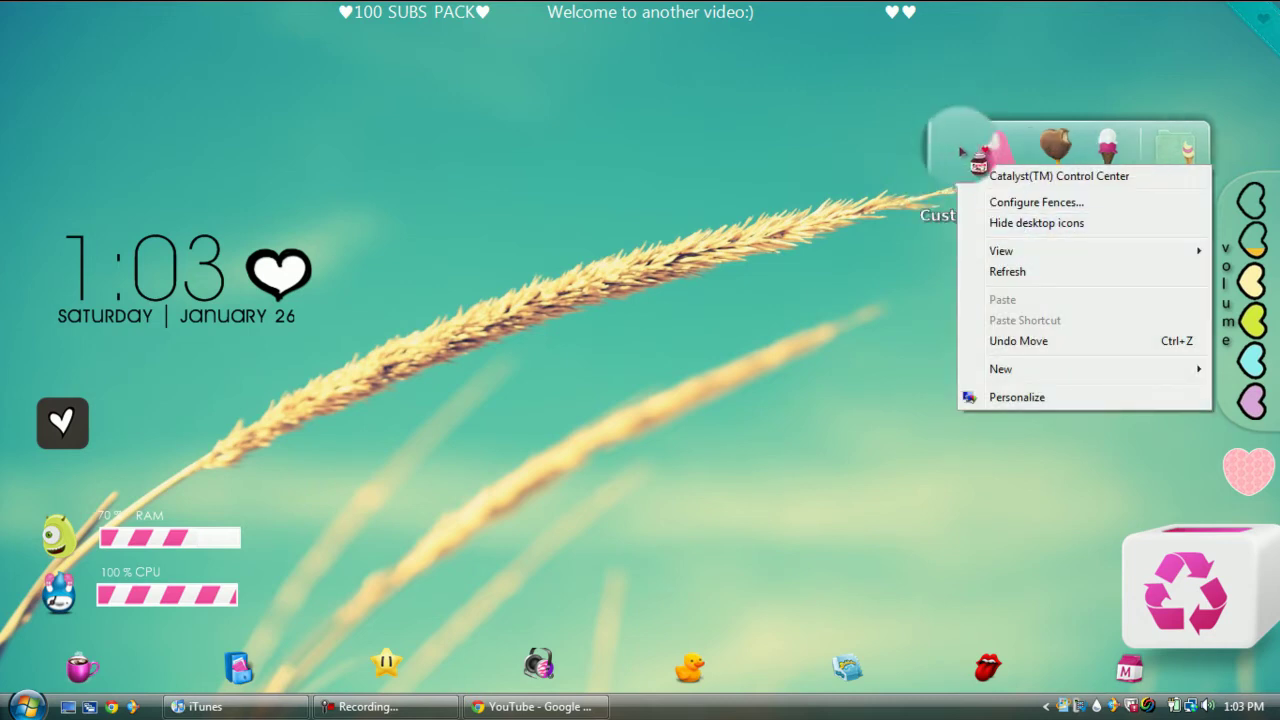
pyautogui.press('Escape')
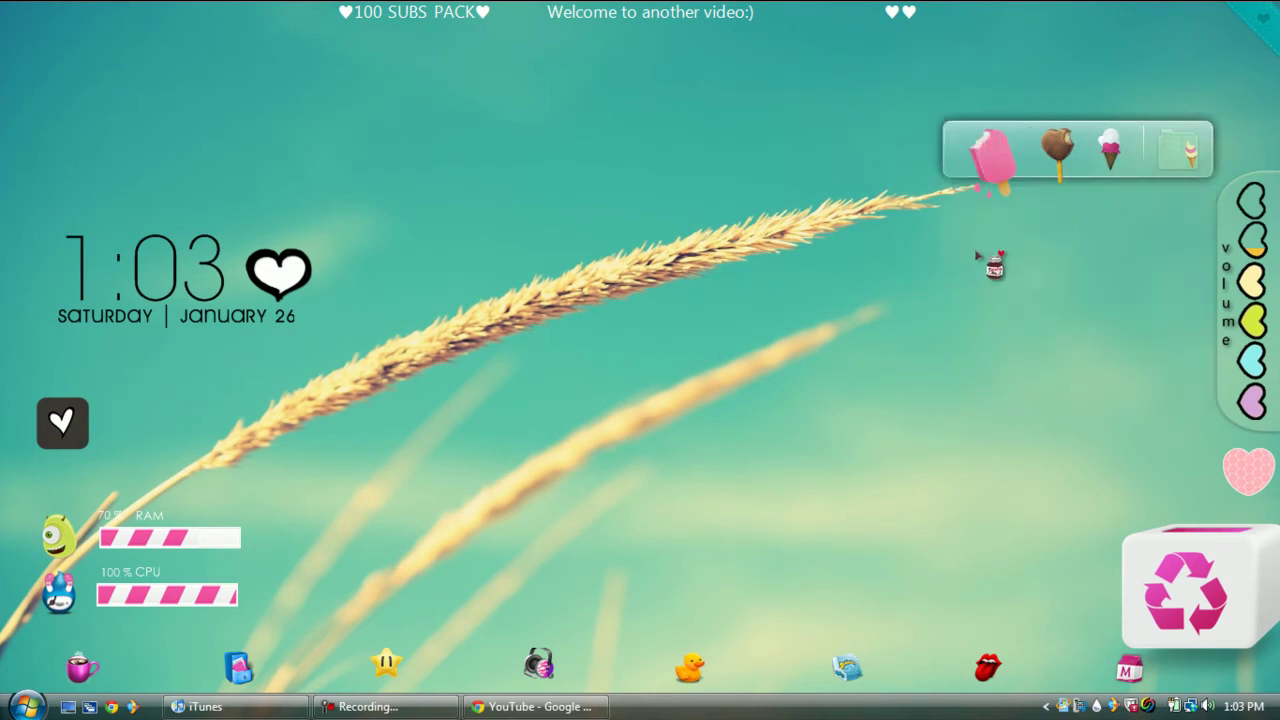
pyautogui.rightClick(968, 150)
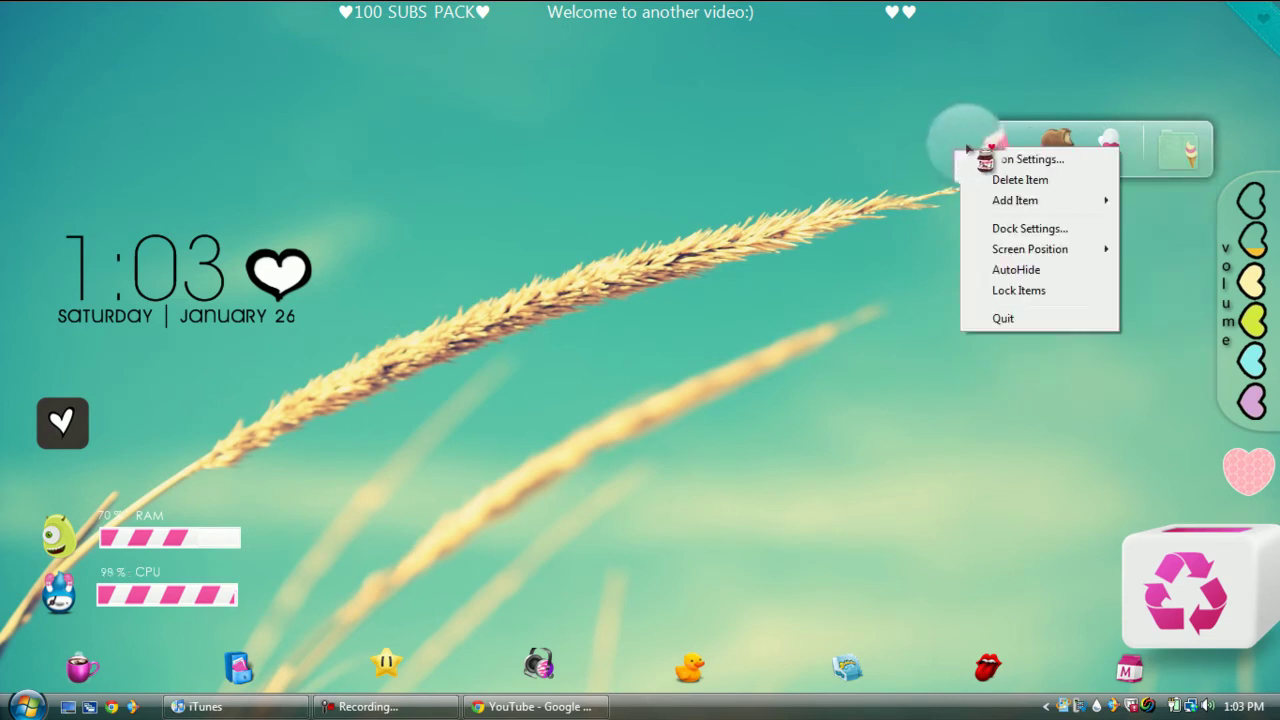
pyautogui.click(1057, 228)
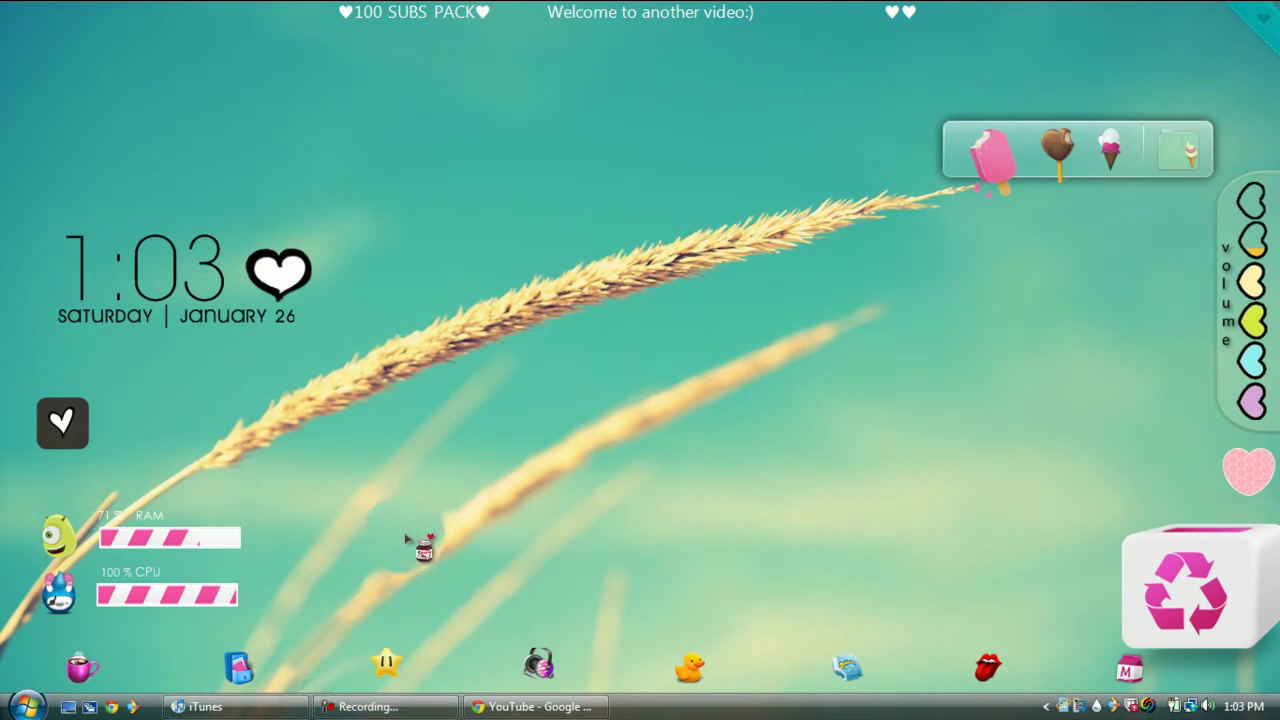
pyautogui.click(370, 706)
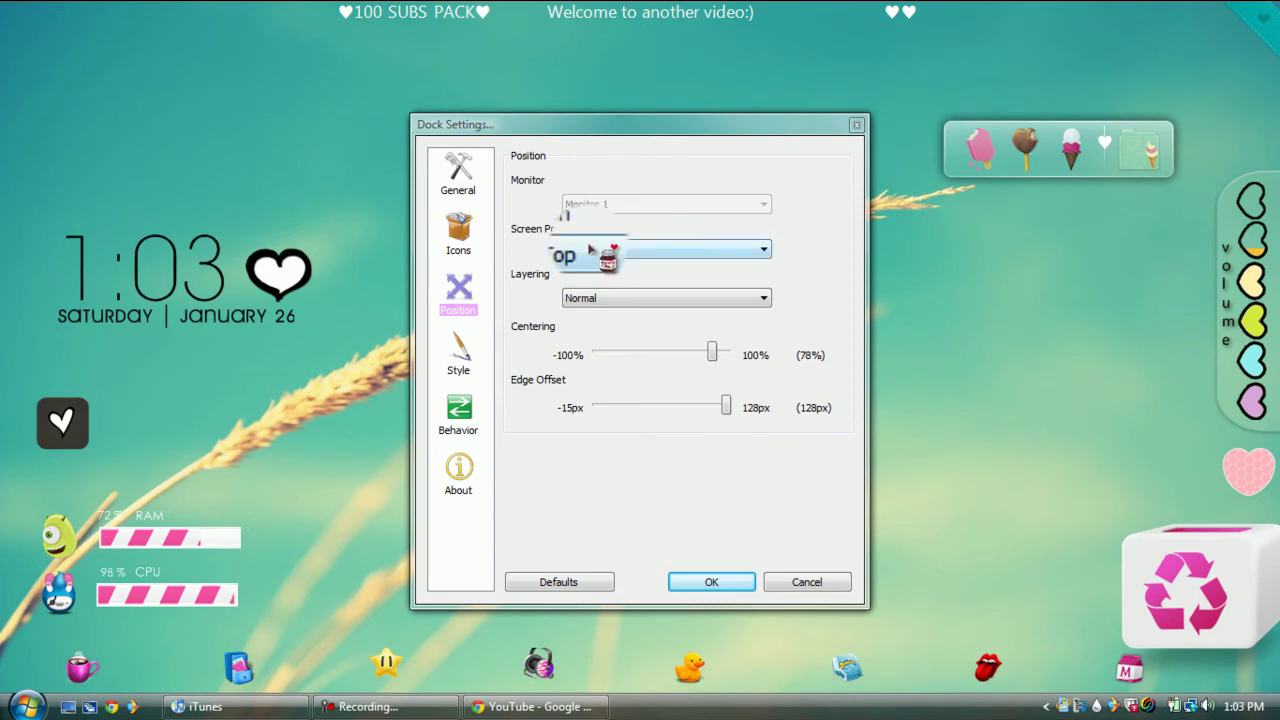
# Step: Set RocketDock centering to 71%, keeping 128px edge offset and Top screen position
pyautogui.moveTo(712, 352); pyautogui.dragTo(708, 358)
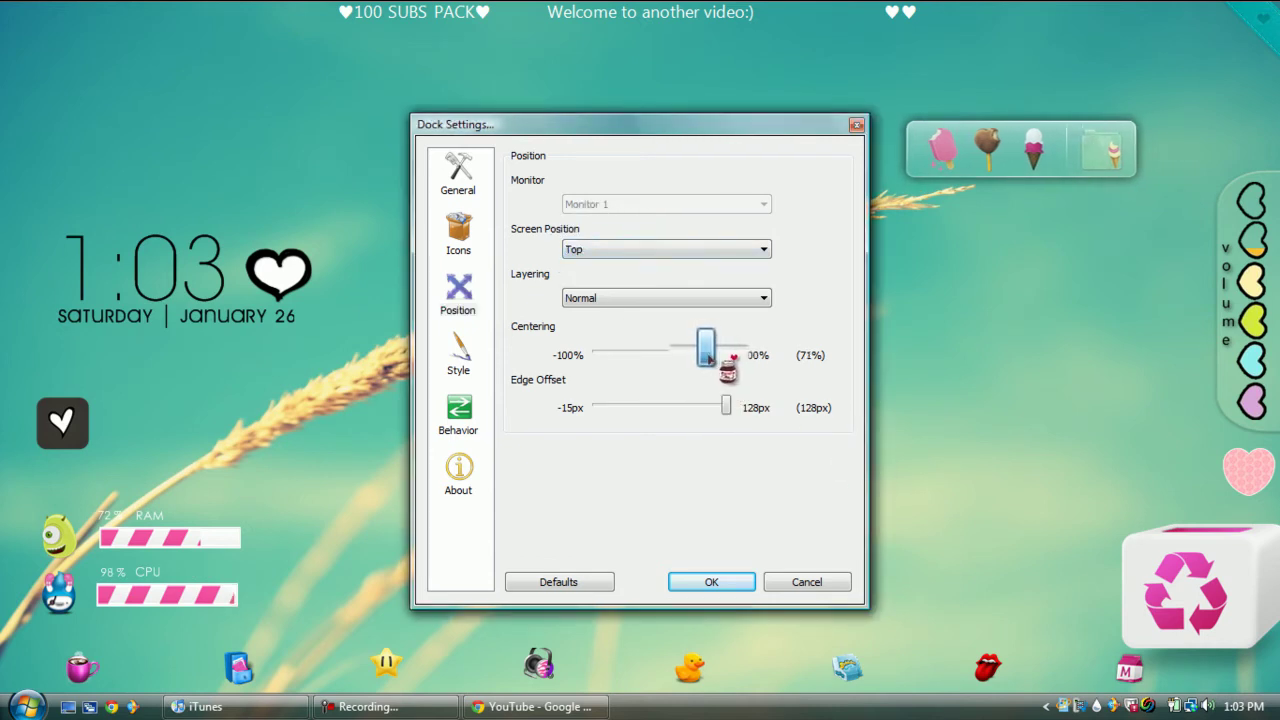
pyautogui.moveTo(726, 407)
pyautogui.mouseDown()
pyautogui.moveTo(711, 399)
pyautogui.moveTo(728, 393)
pyautogui.mouseUp()
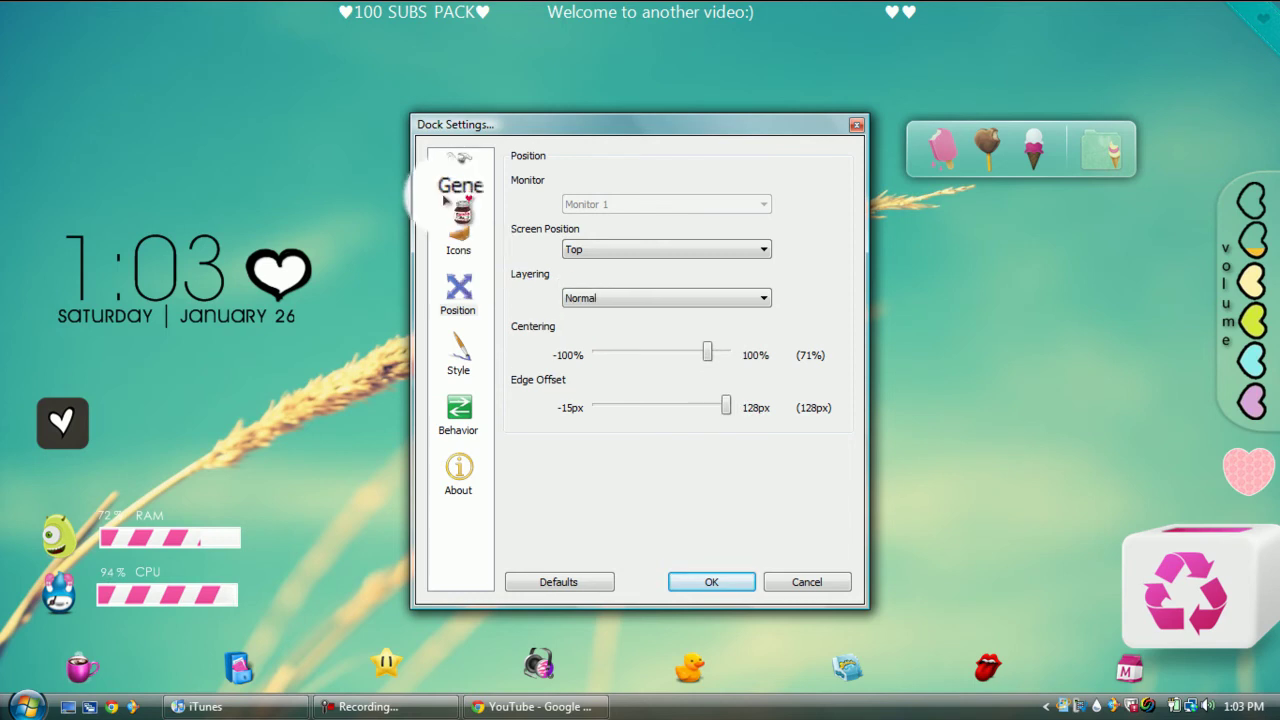
pyautogui.click(612, 249)
pyautogui.click(600, 265)
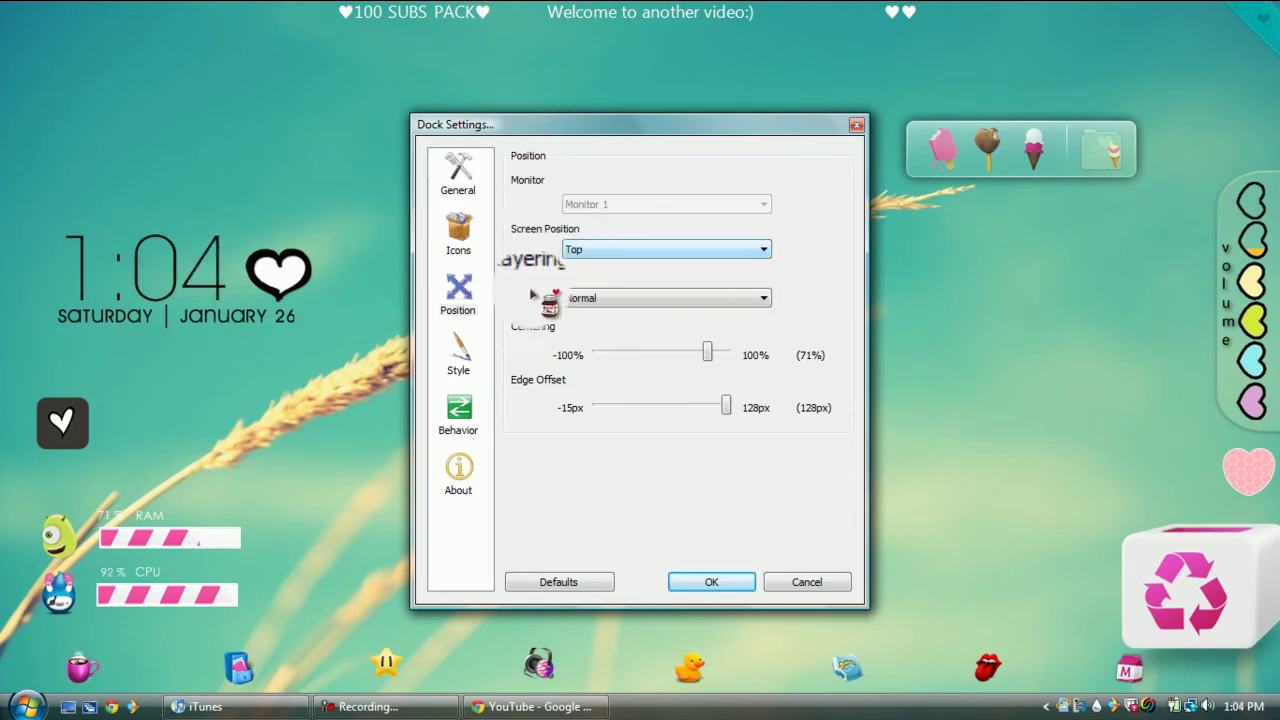
pyautogui.click(455, 358)
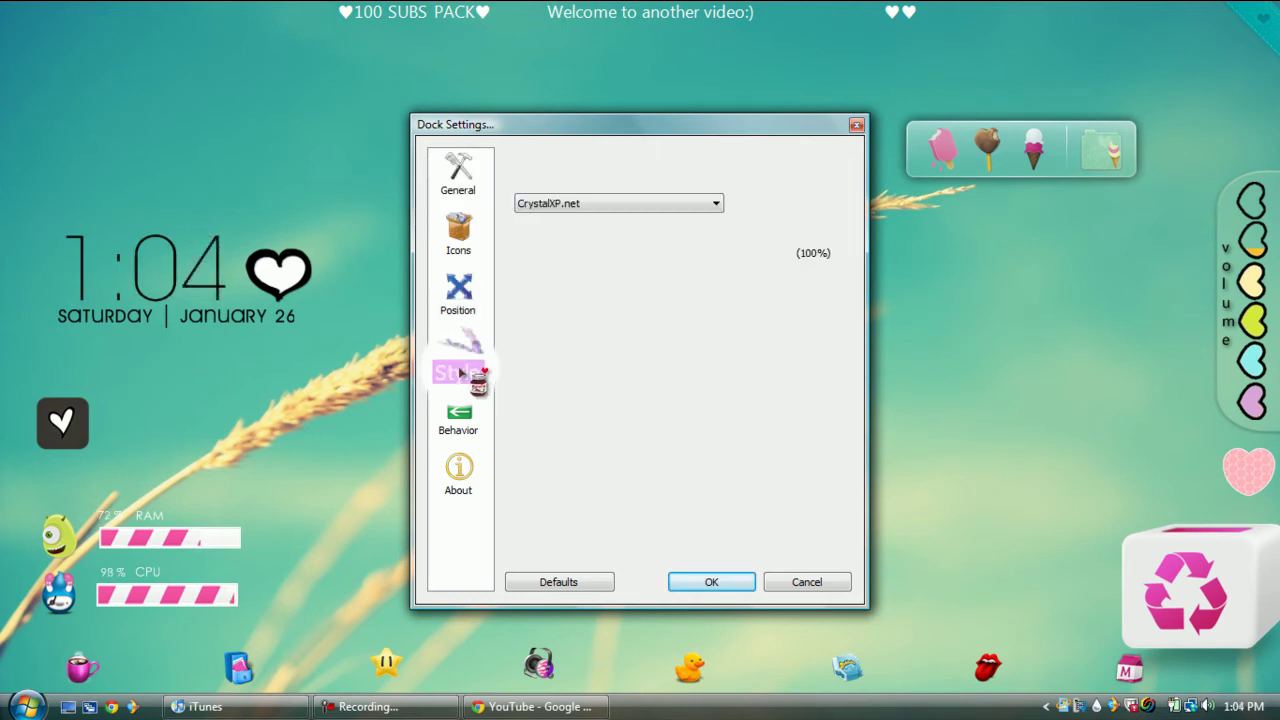
pyautogui.click(600, 204)
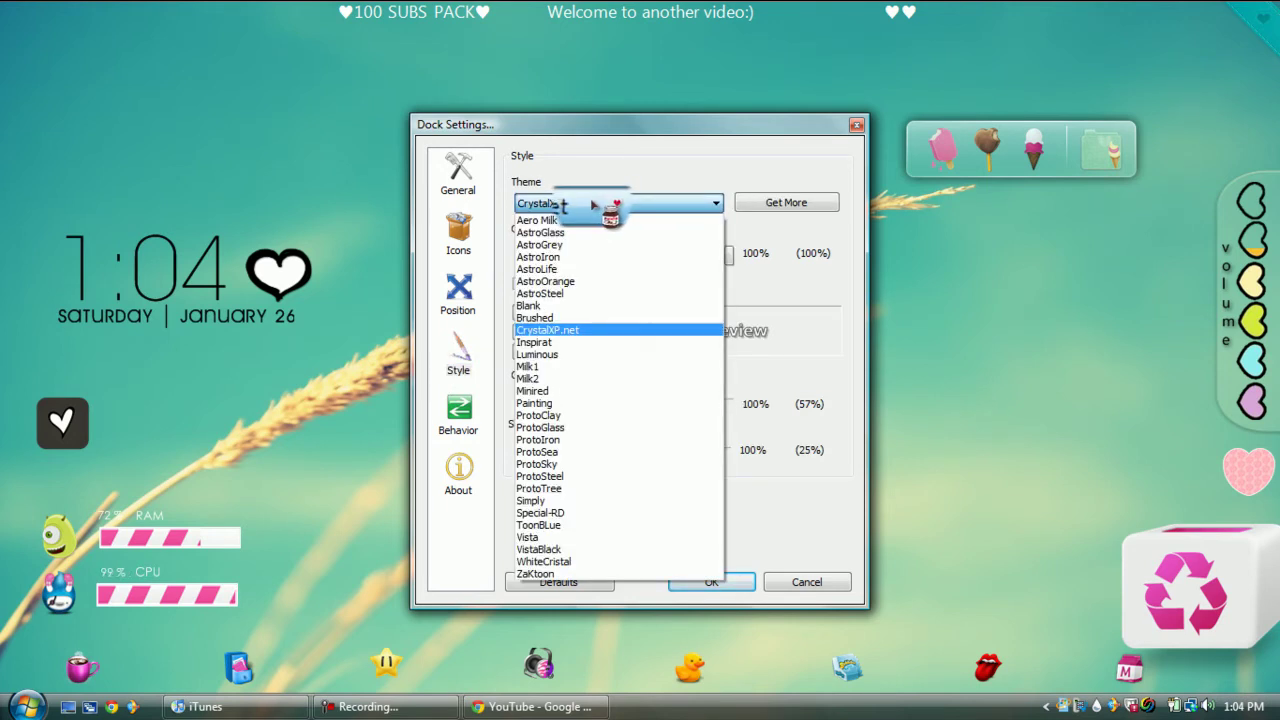
pyautogui.click(593, 205)
pyautogui.click(595, 205)
pyautogui.click(566, 202)
pyautogui.moveTo(685, 322); pyautogui.dragTo(668, 404)
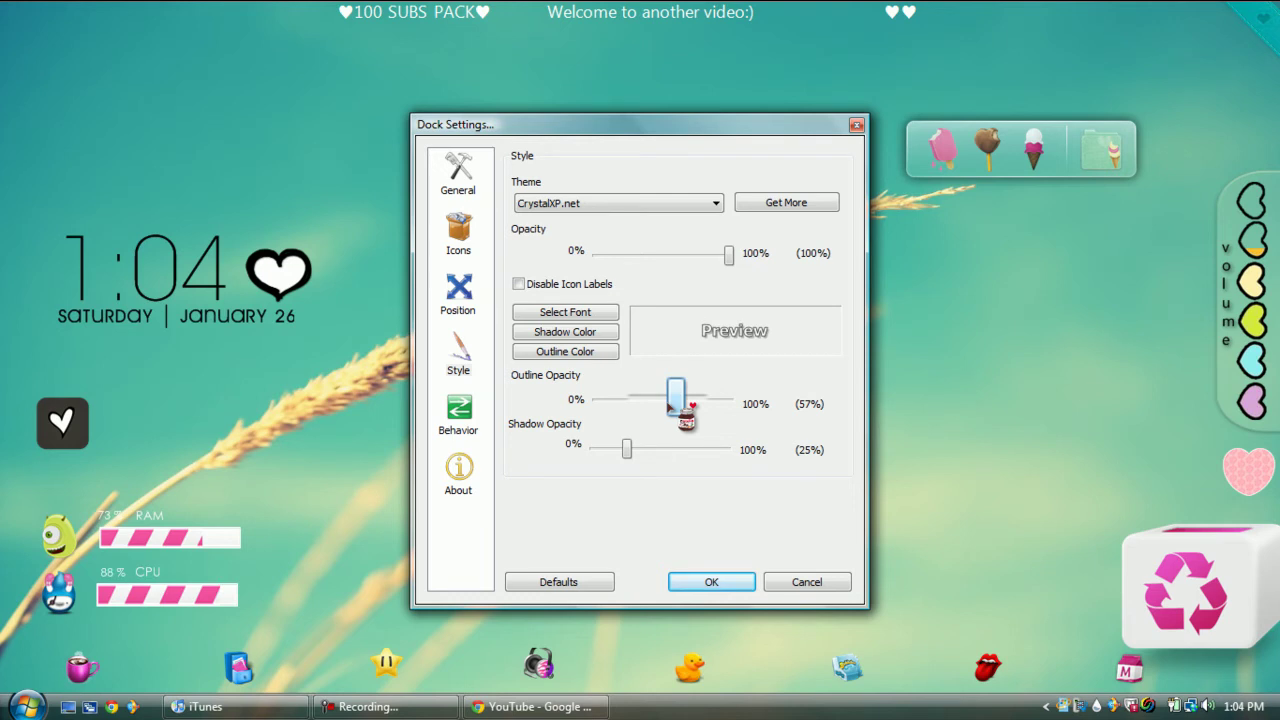
pyautogui.click(460, 287)
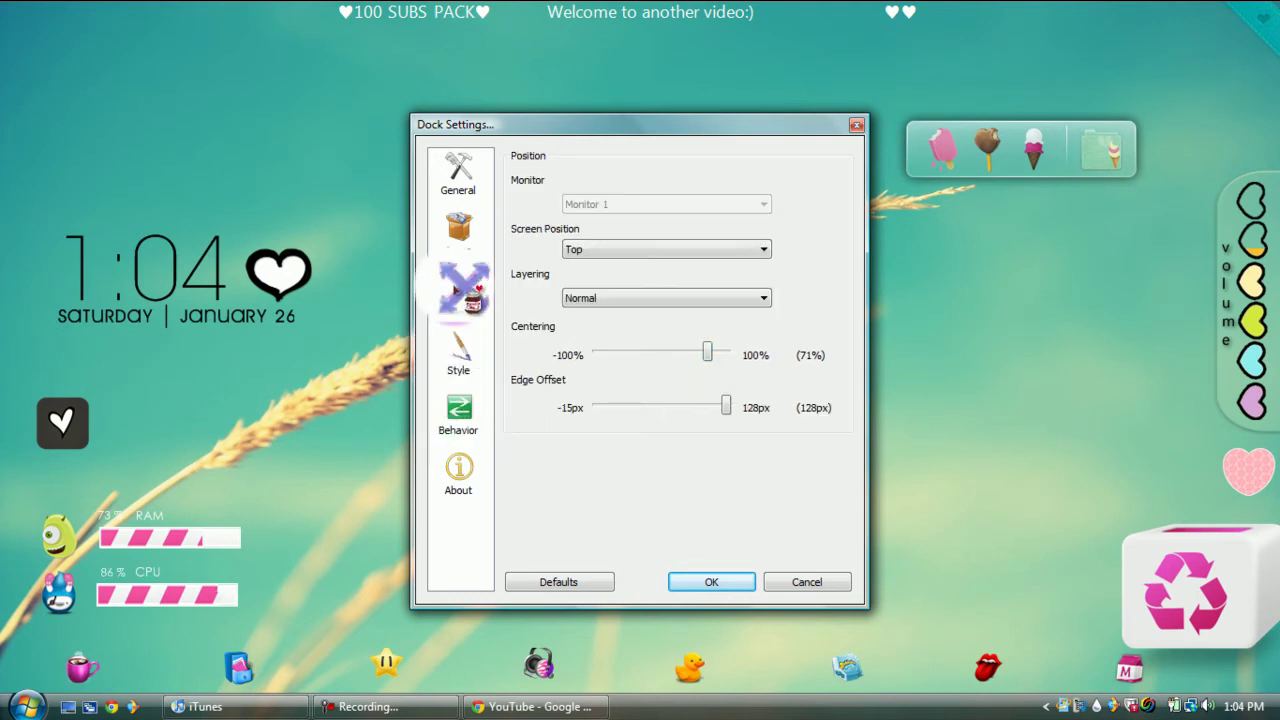
# Step: Try other icon size, opacity and zoom values, then cancel Dock Settings without saving
pyautogui.click(458, 240)
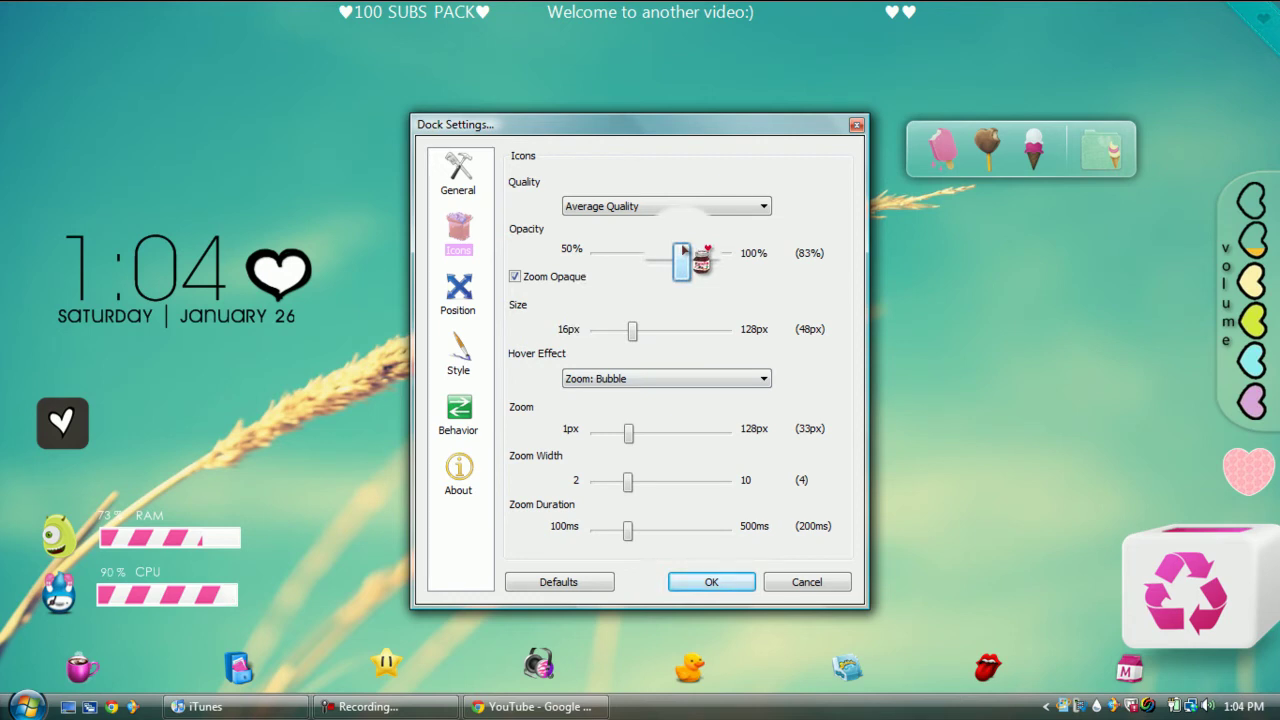
pyautogui.moveTo(632, 329); pyautogui.dragTo(632, 329)
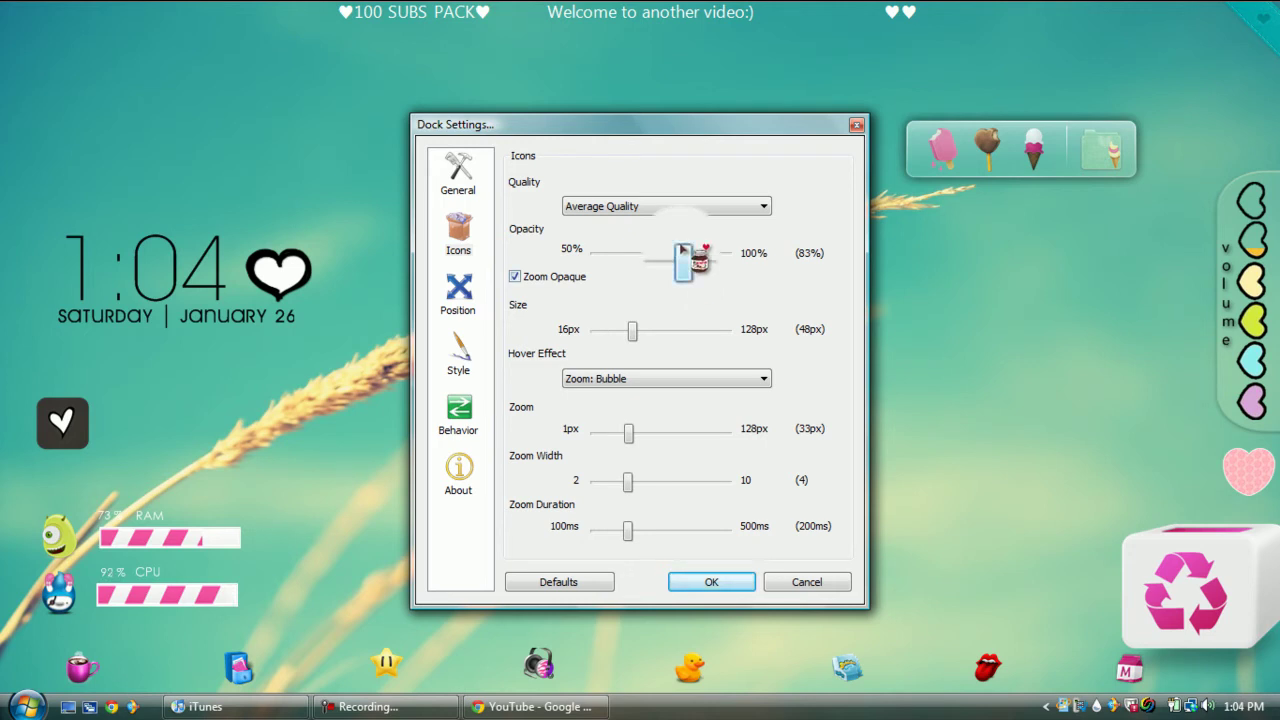
pyautogui.moveTo(681, 243)
pyautogui.mouseDown()
pyautogui.moveTo(645, 250)
pyautogui.moveTo(684, 252)
pyautogui.mouseUp()
pyautogui.moveTo(628, 432)
pyautogui.mouseDown()
pyautogui.moveTo(651, 436)
pyautogui.moveTo(555, 450)
pyautogui.moveTo(640, 435)
pyautogui.moveTo(626, 435)
pyautogui.mouseUp()
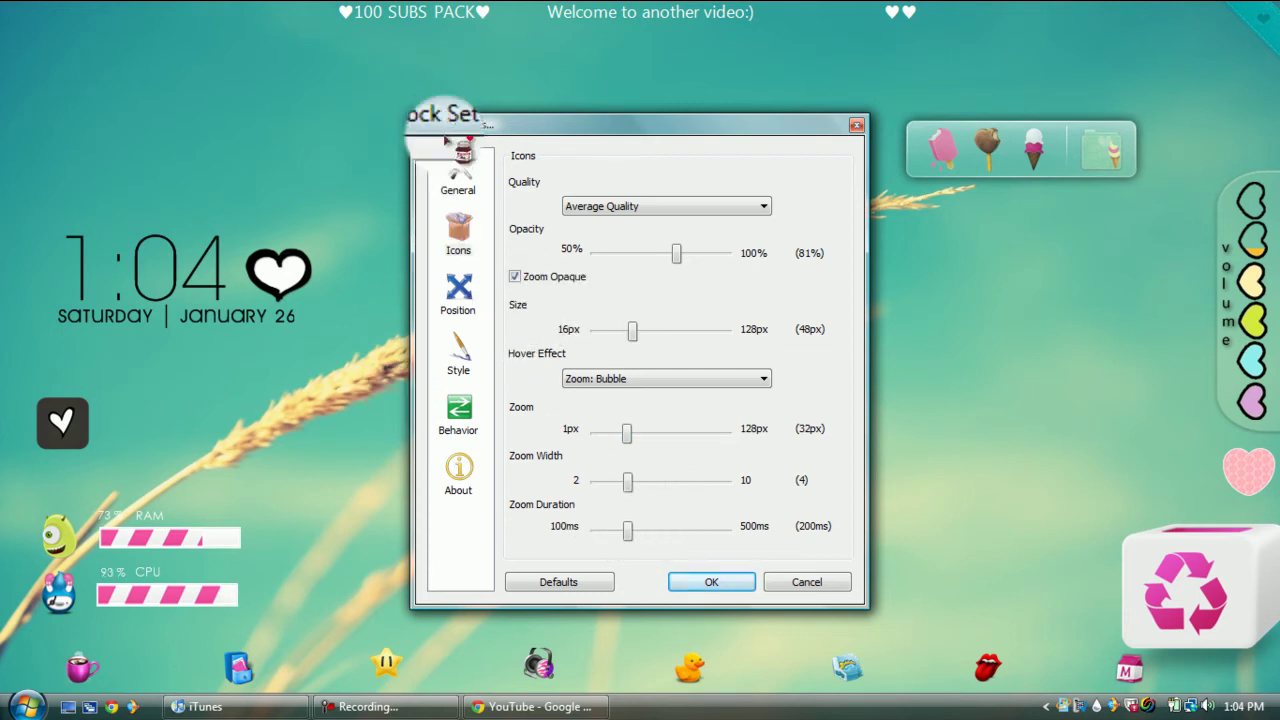
pyautogui.click(458, 172)
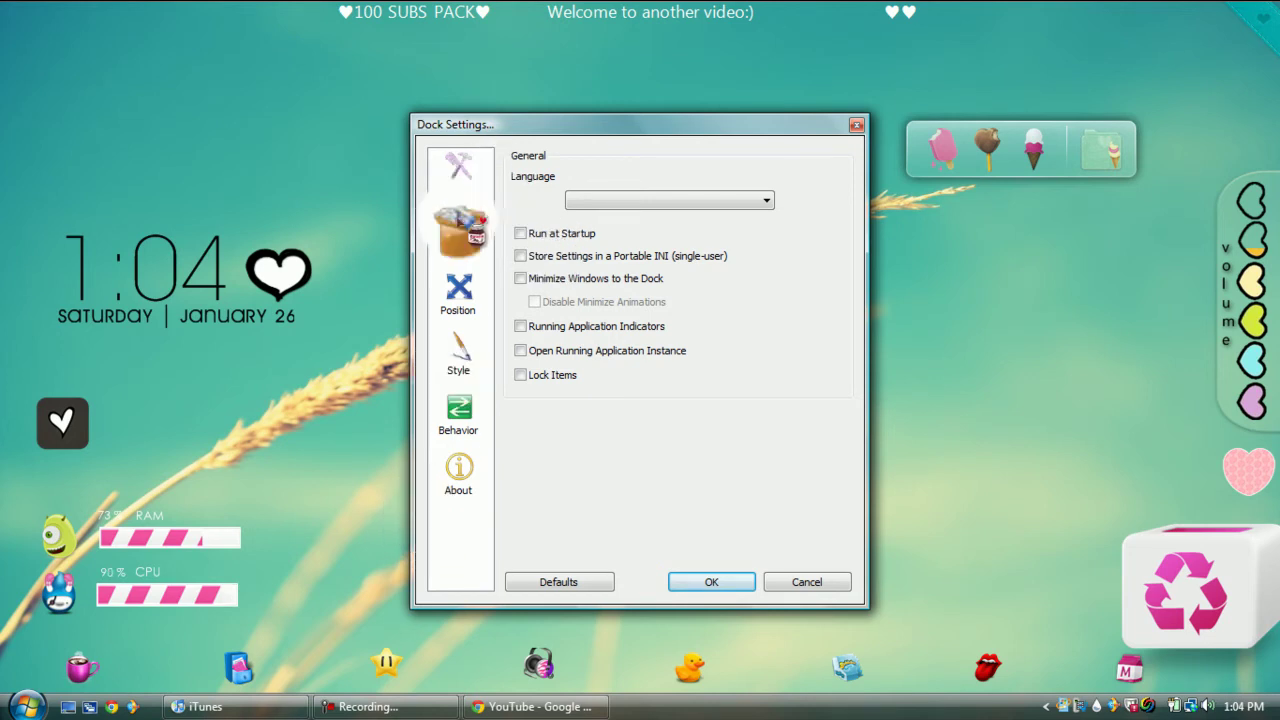
pyautogui.click(458, 228)
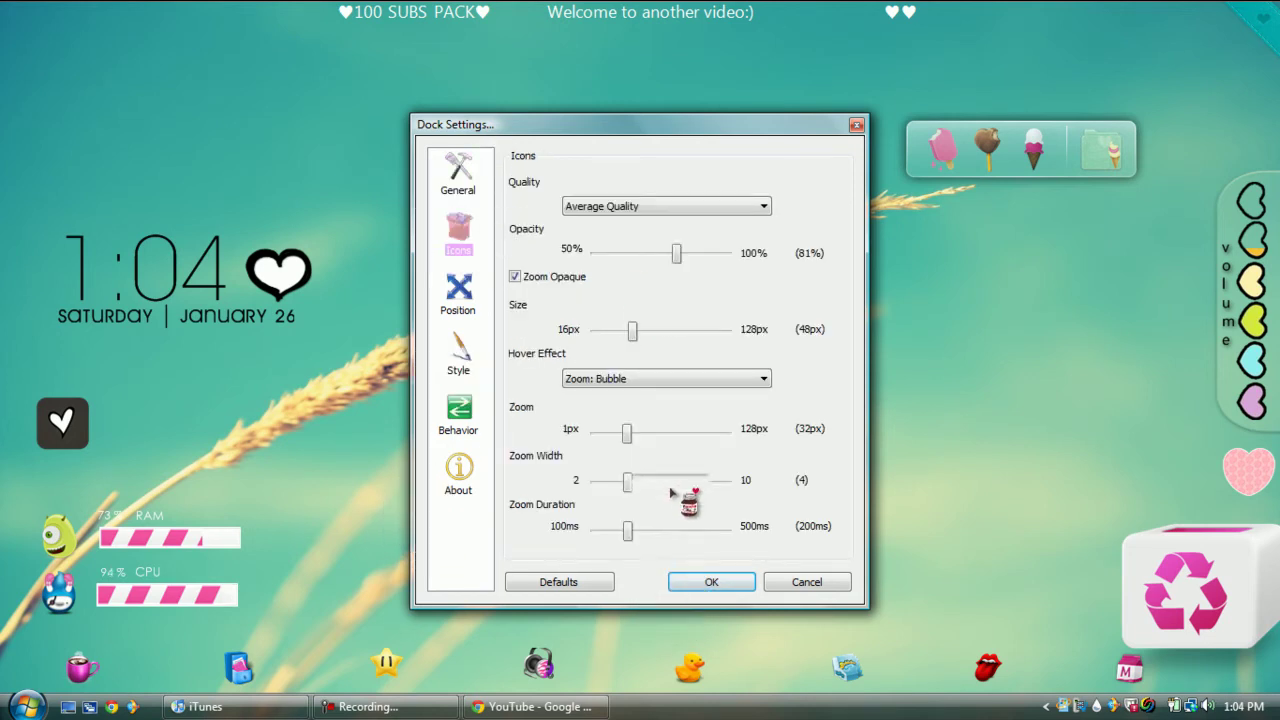
pyautogui.click(814, 582)
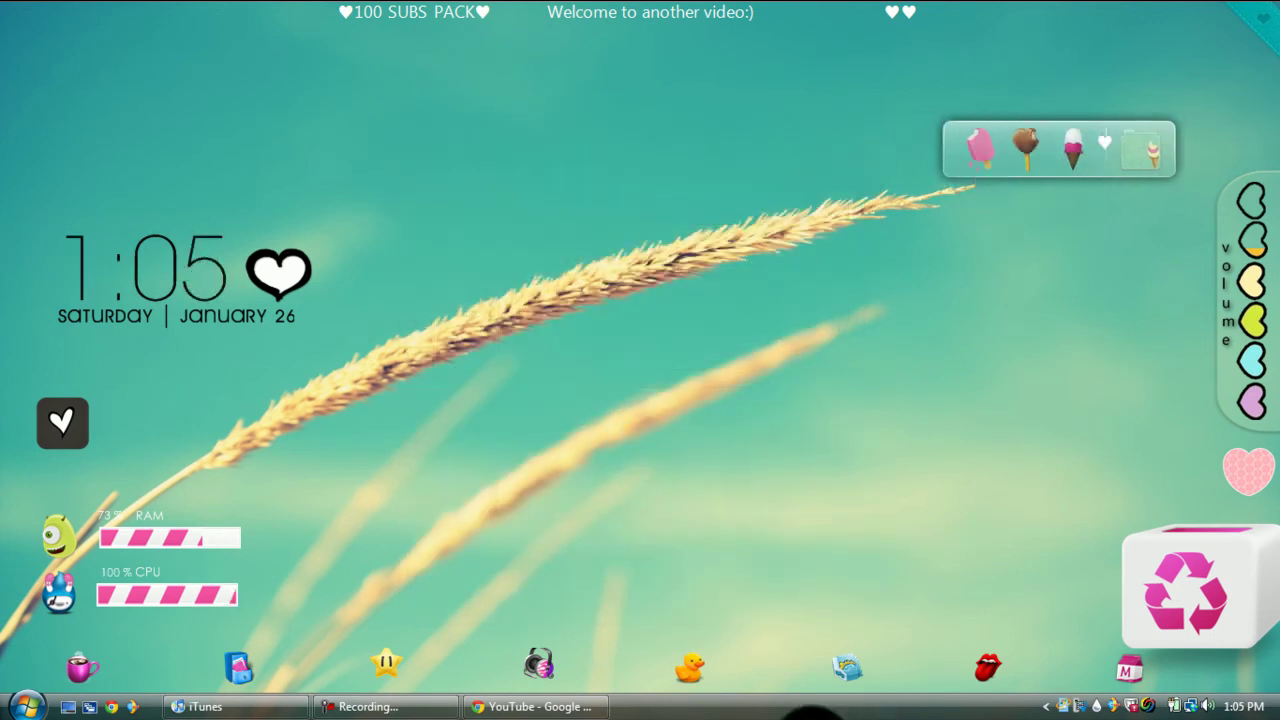
pyautogui.click(370, 706)
# Step: Open the XWidget Gallery with More Widgets... from the XWidget tray menu
pyautogui.click(1135, 645)
pyautogui.click(1134, 640)
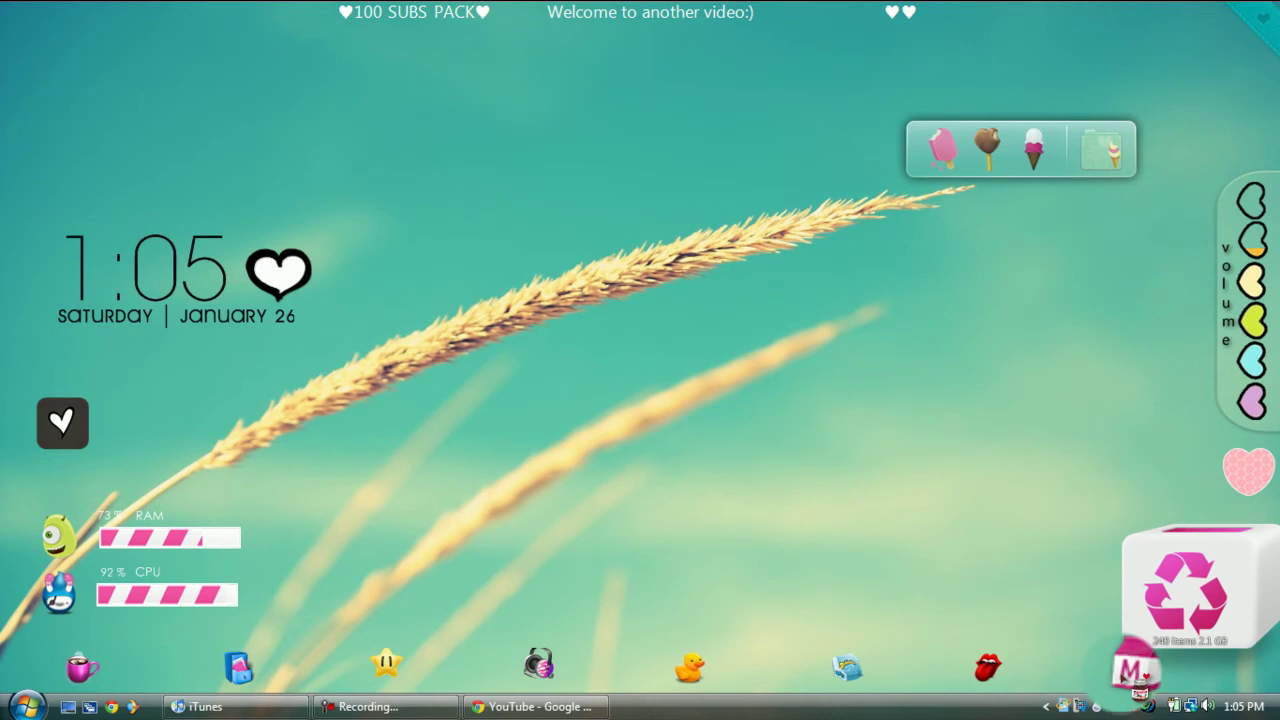
pyautogui.rightClick(1112, 704)
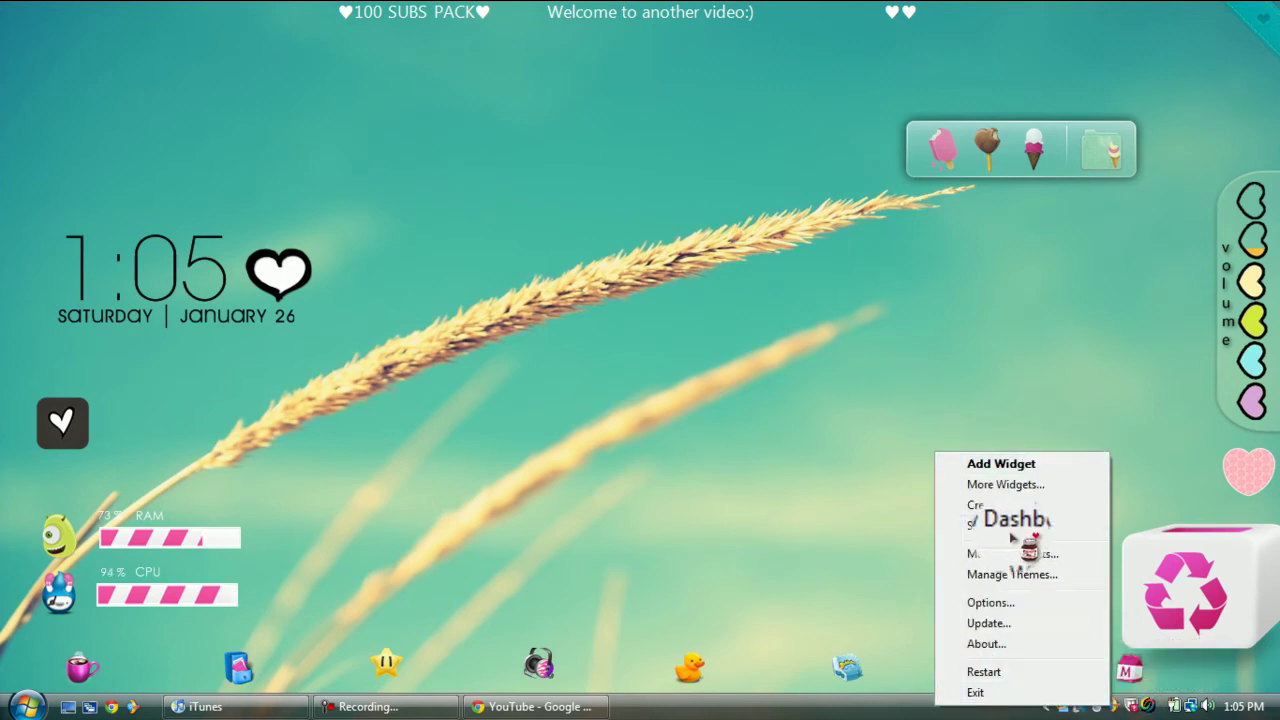
pyautogui.click(1030, 486)
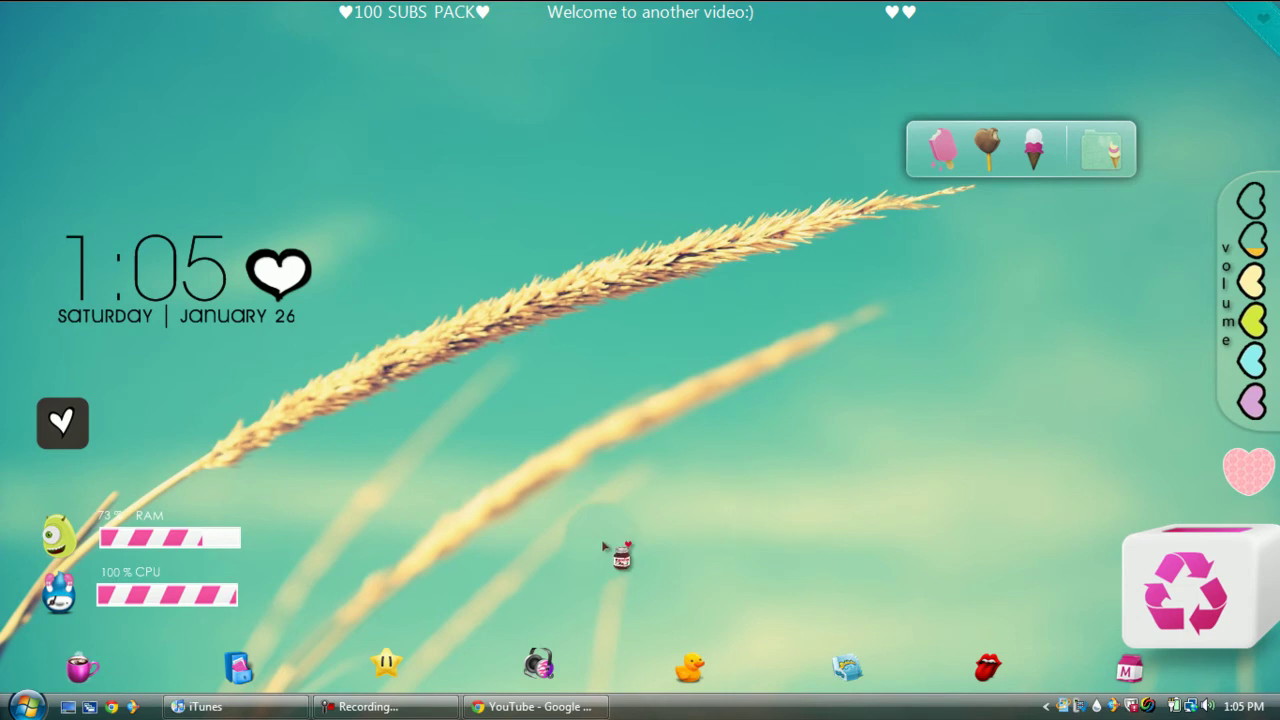
pyautogui.click(370, 706)
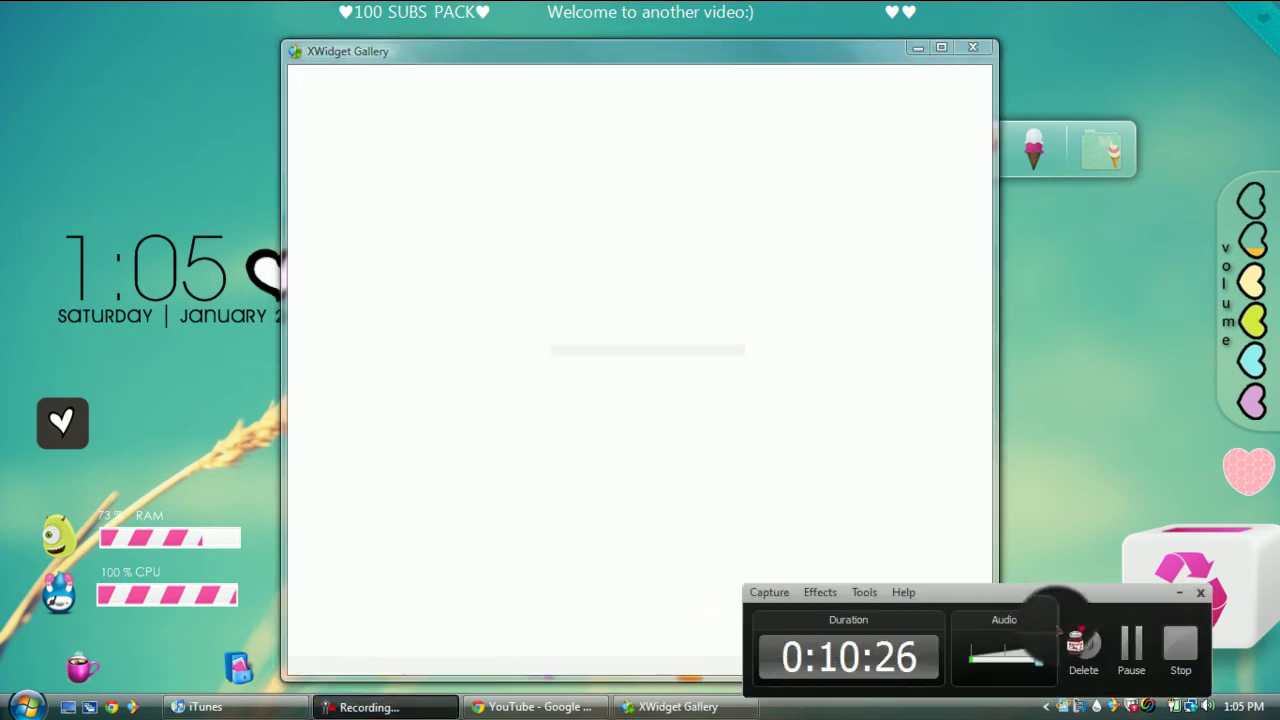
# Step: Scroll the gallery's Featured widgets down to Trash Heart, then close the XWidget Gallery
pyautogui.click(1131, 645)
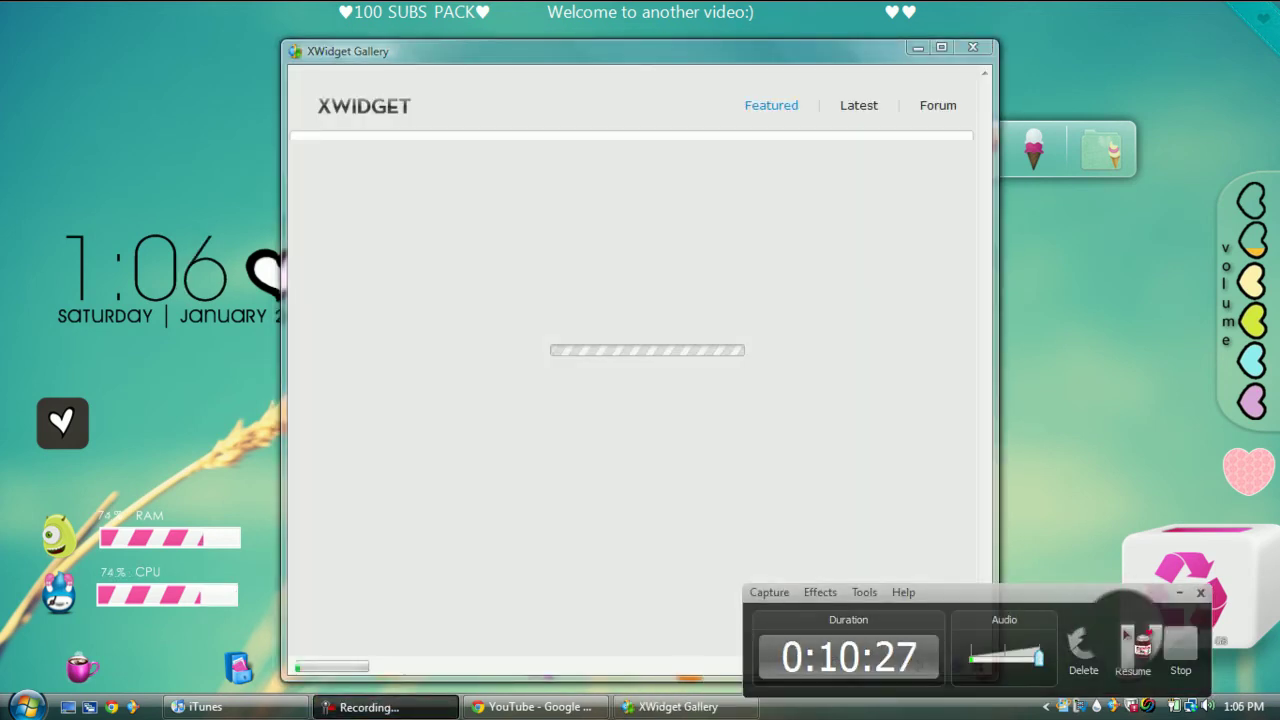
pyautogui.click(1131, 645)
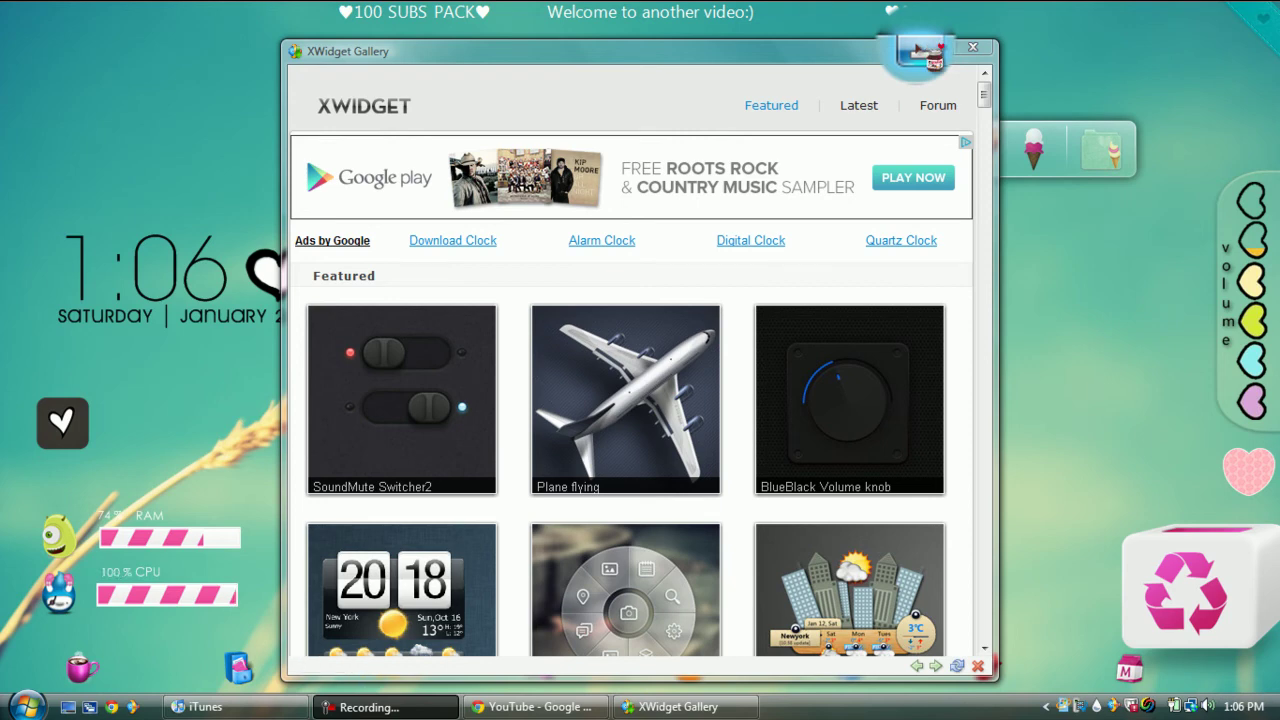
pyautogui.scroll(-3, 985, 100)
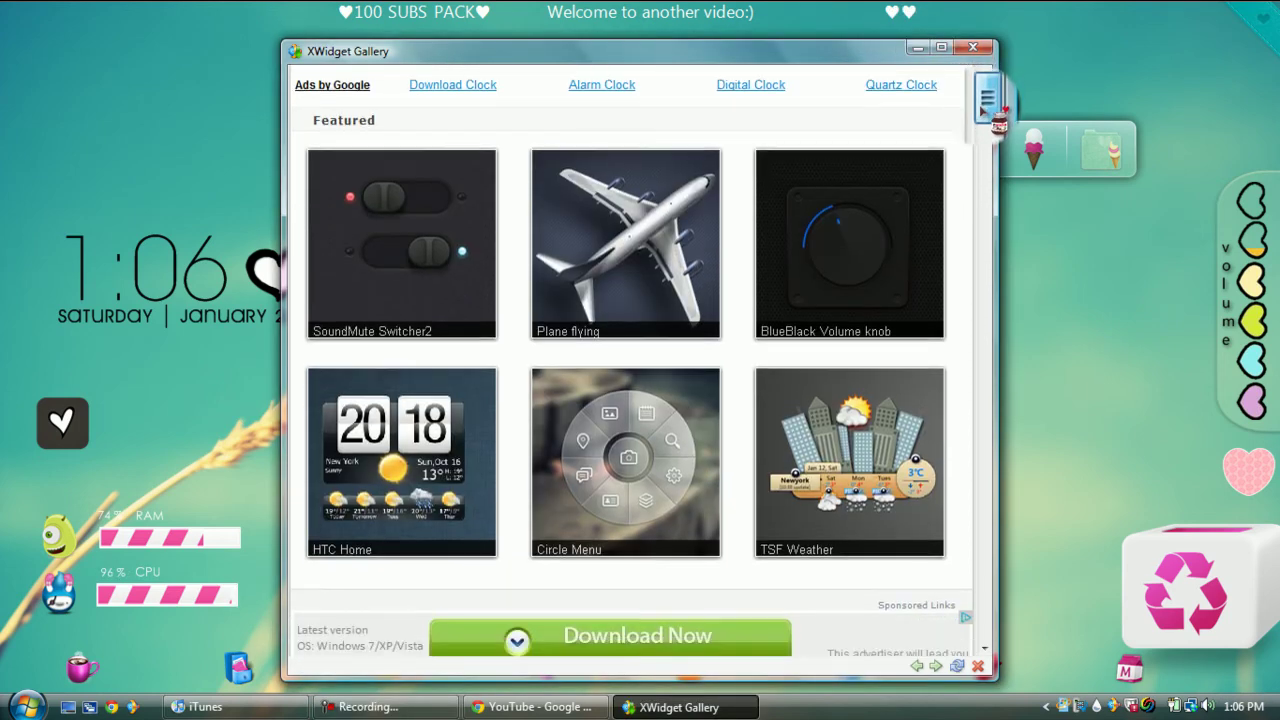
pyautogui.scroll(-6, 985, 105)
pyautogui.scroll(-7, 985, 105)
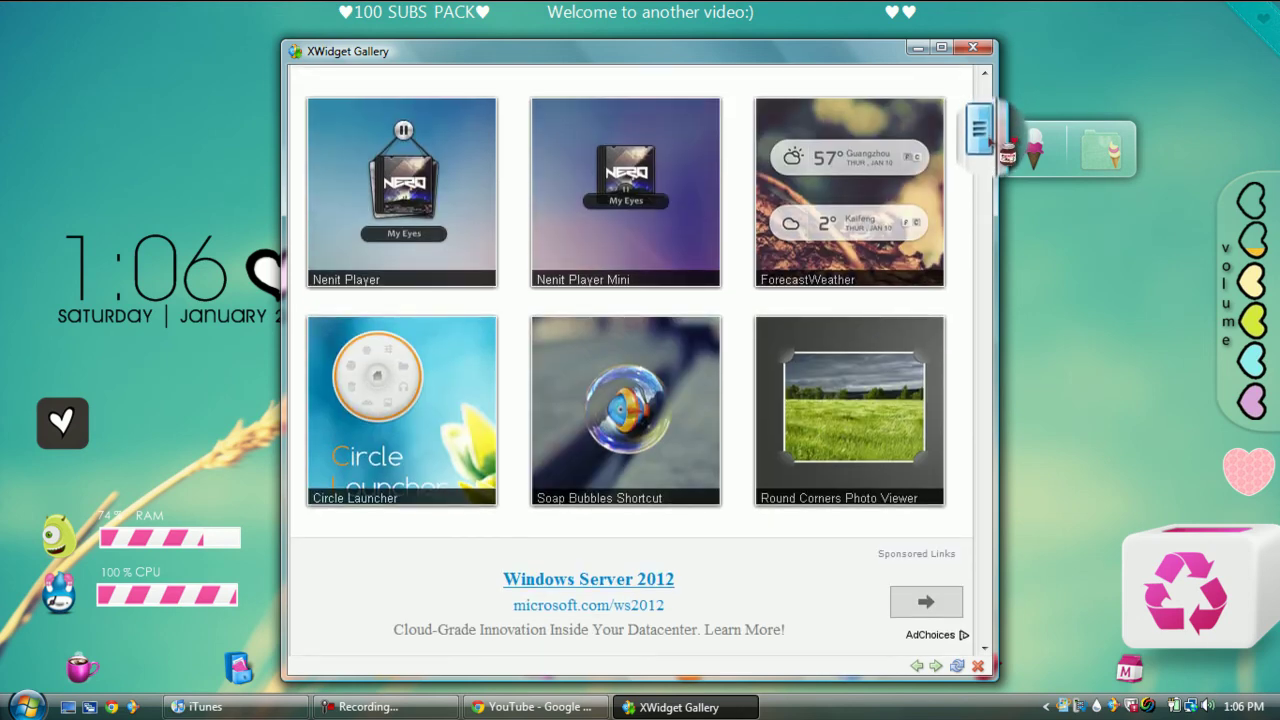
pyautogui.scroll(-10, 985, 140)
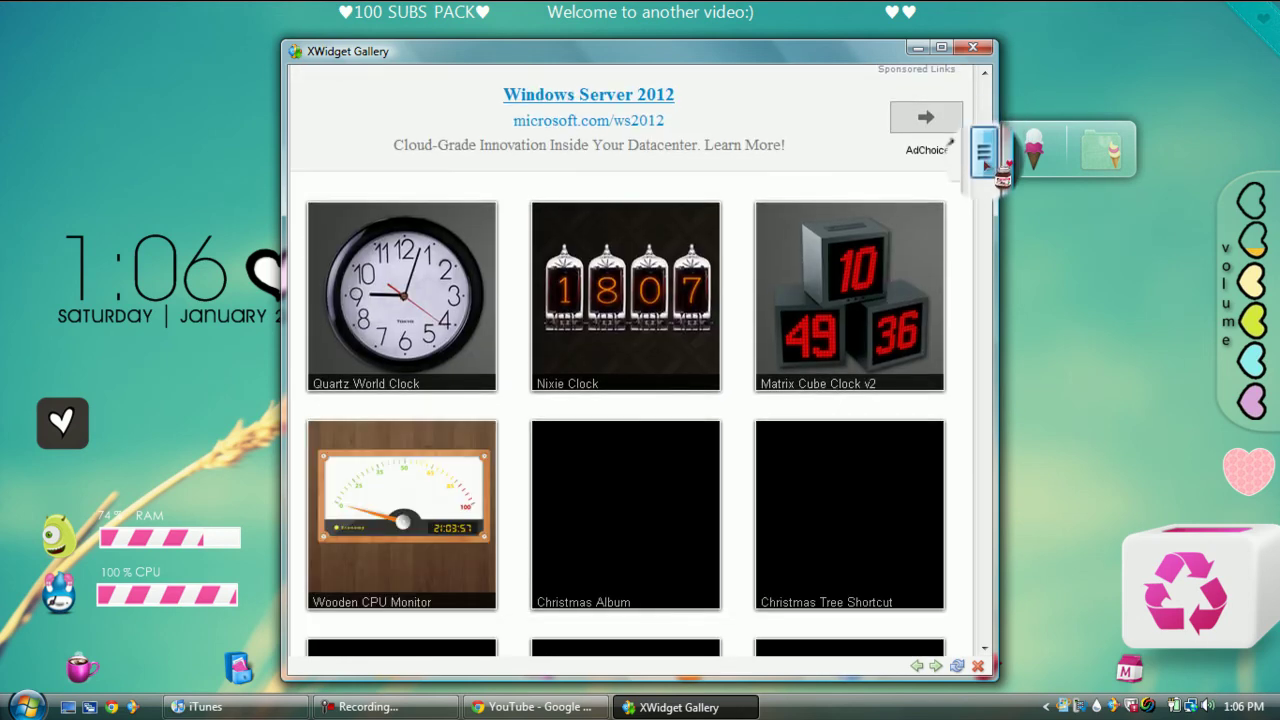
pyautogui.scroll(-5, 985, 165)
pyautogui.scroll(-4, 986, 165)
pyautogui.scroll(-7, 990, 185)
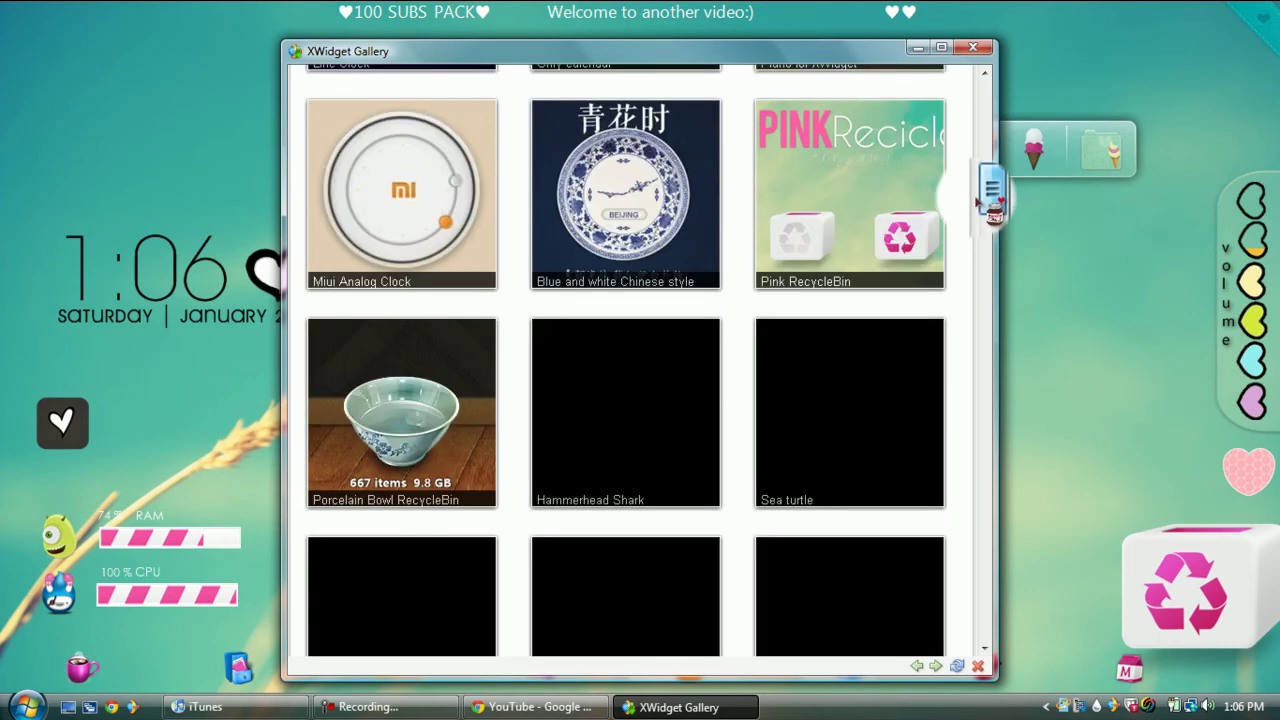
pyautogui.scroll(-6, 978, 205)
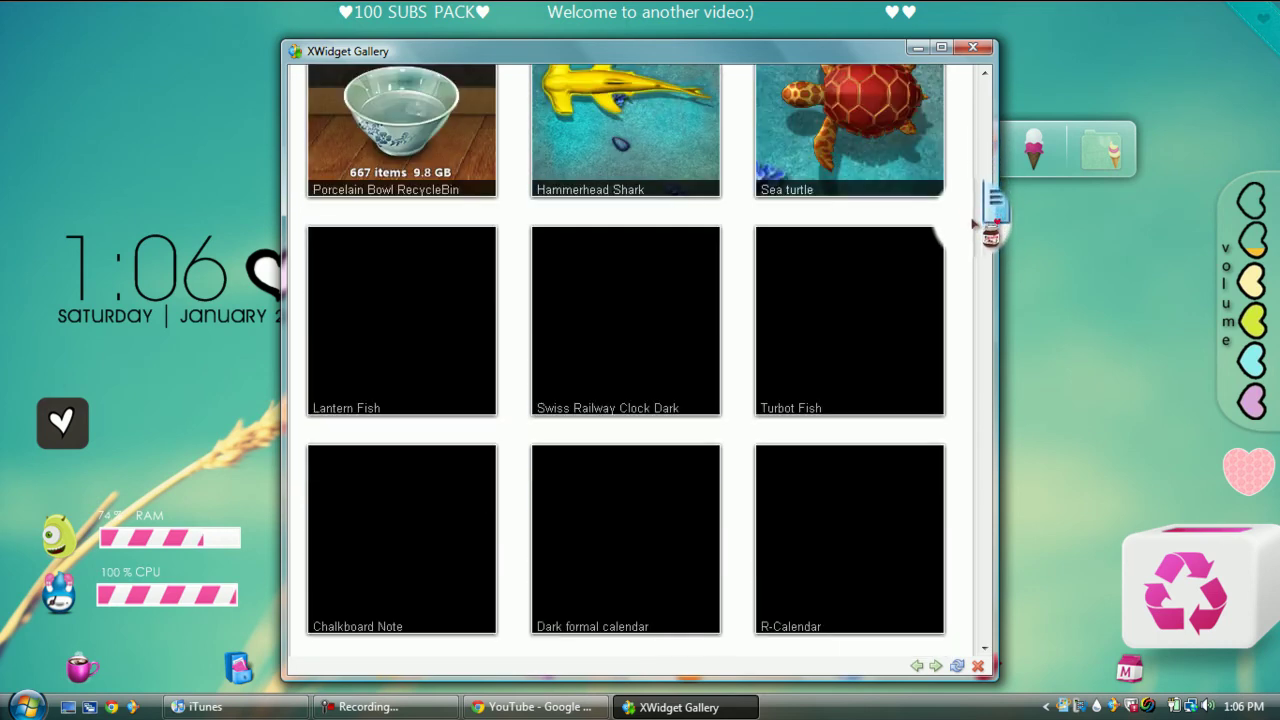
pyautogui.scroll(-6, 975, 224)
pyautogui.scroll(-10, 972, 232)
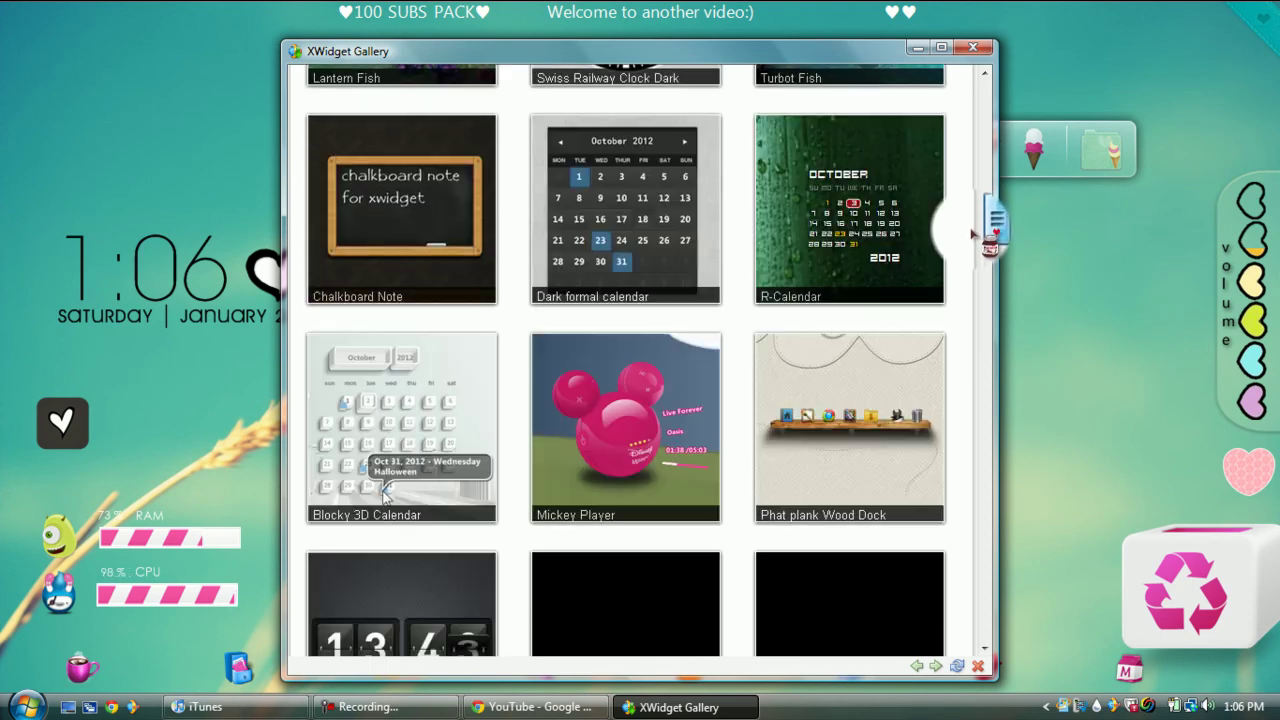
pyautogui.scroll(-4, 968, 262)
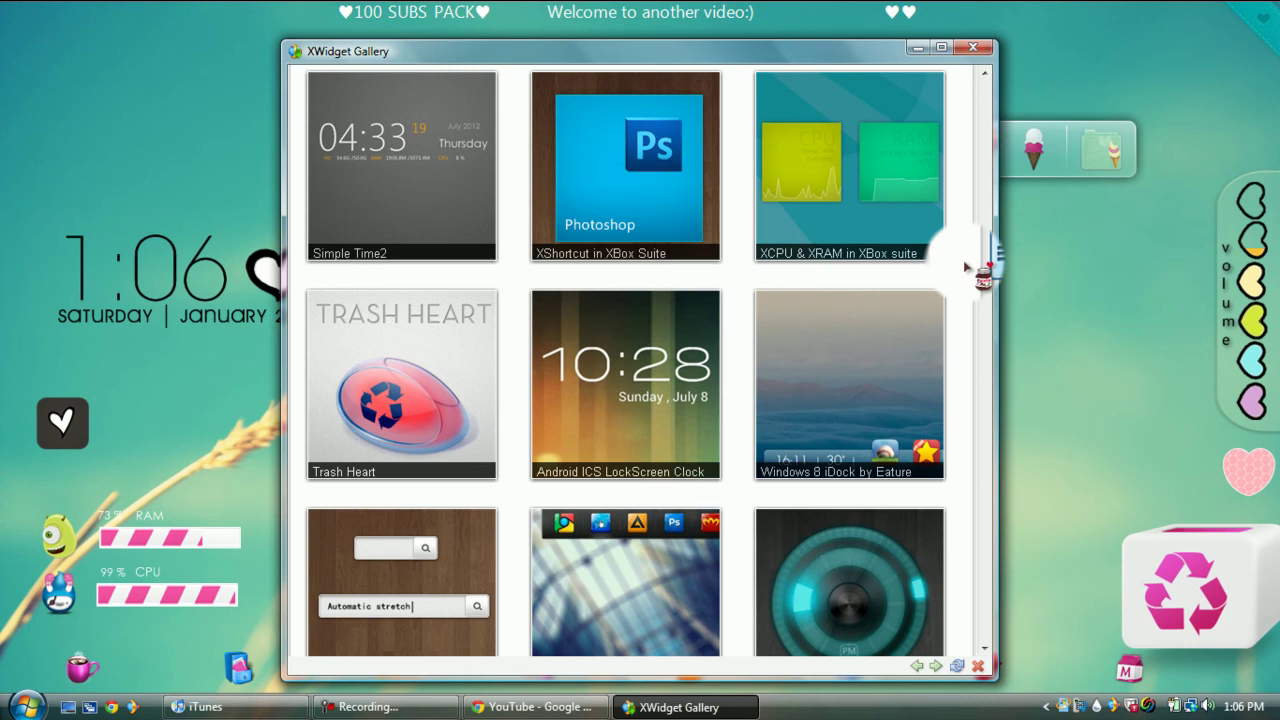
pyautogui.scroll(-2, 971, 277)
pyautogui.scroll(-2, 971, 277)
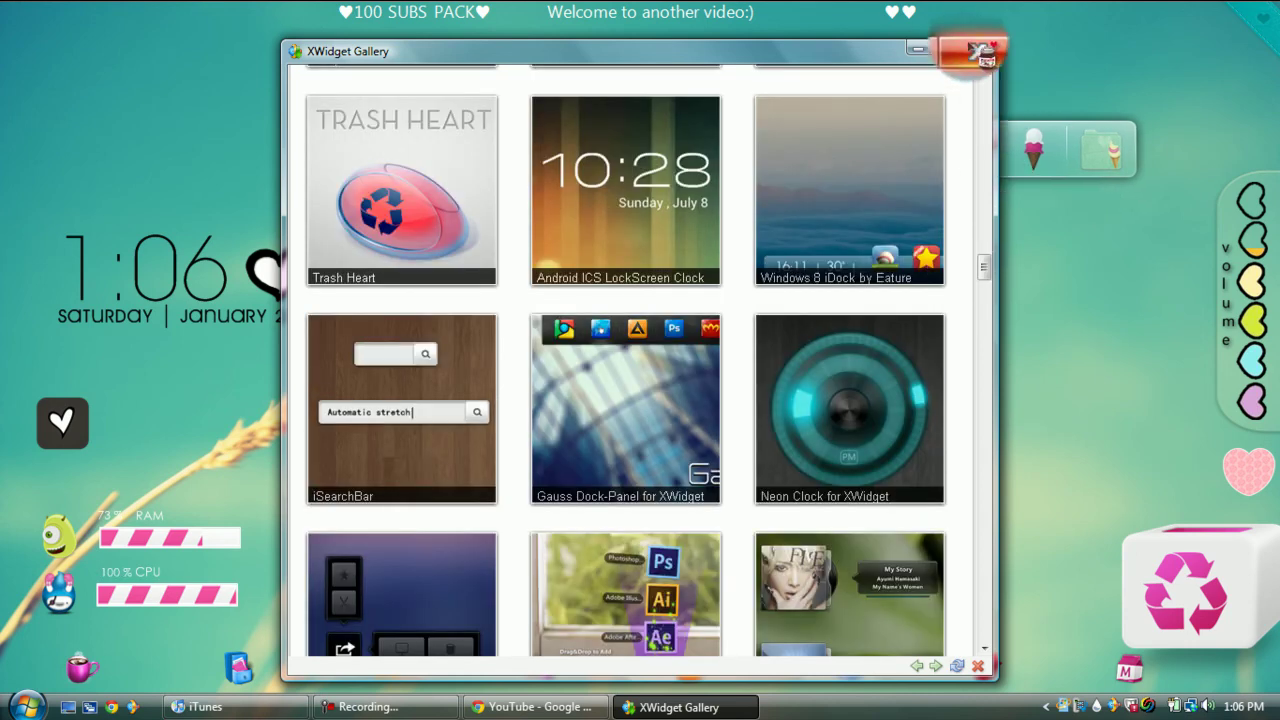
pyautogui.click(980, 50)
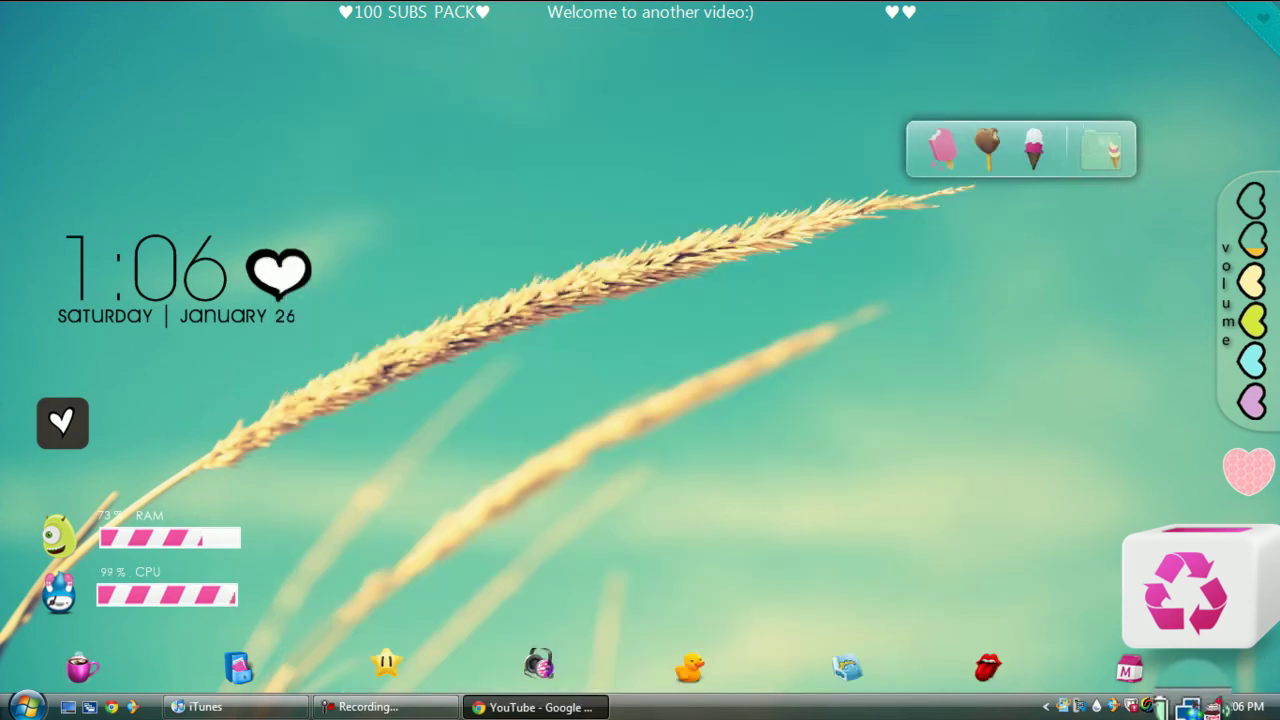
pyautogui.rightClick(1112, 704)
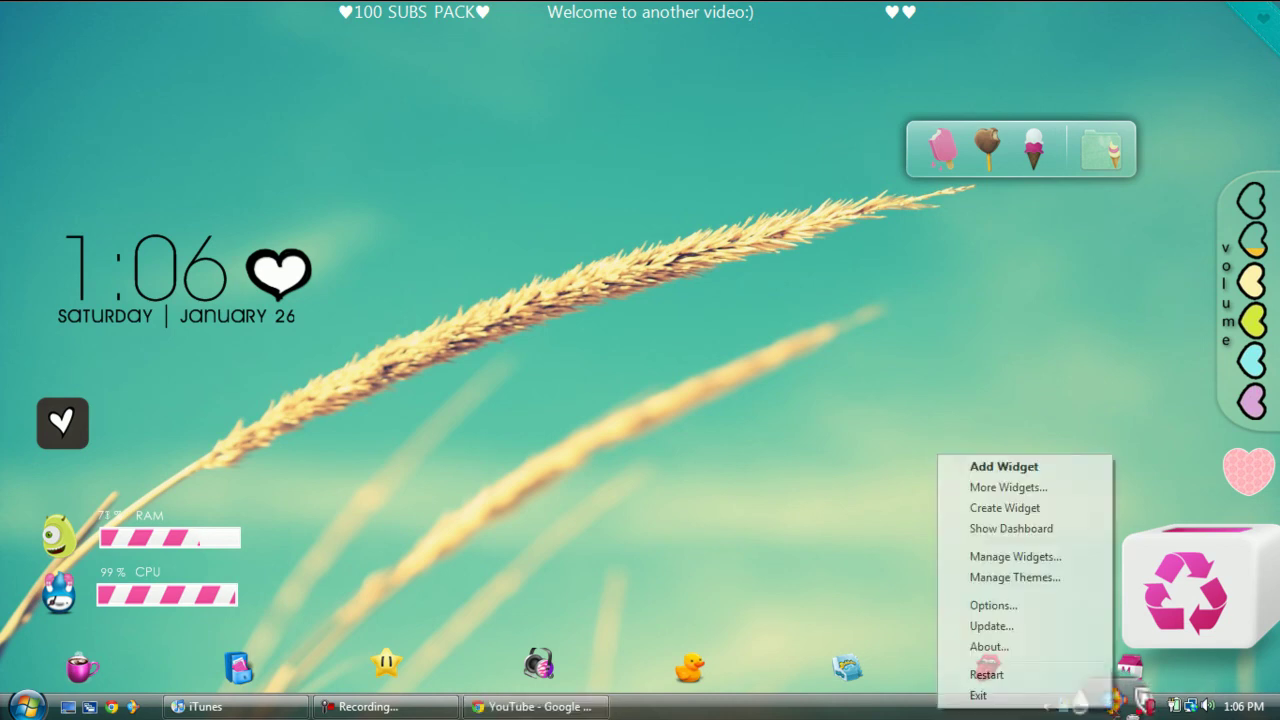
pyautogui.click(1050, 468)
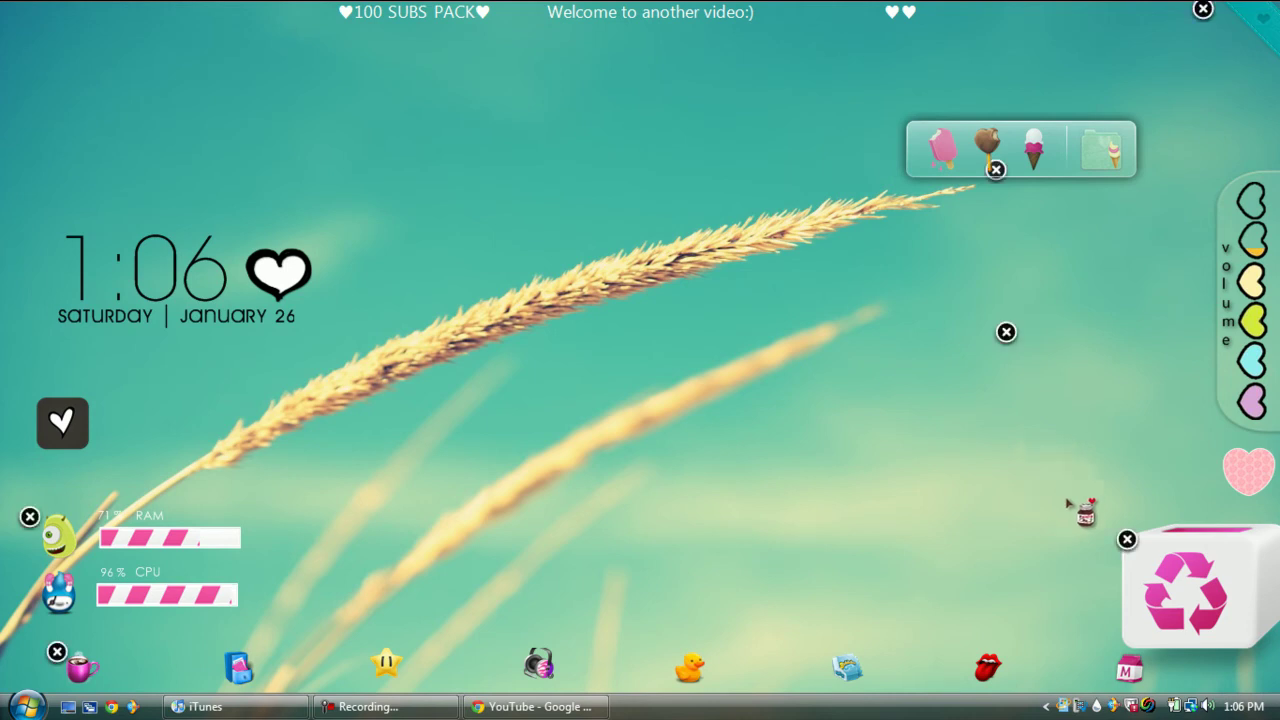
pyautogui.moveTo(355, 581); pyautogui.dragTo(1270, 665)
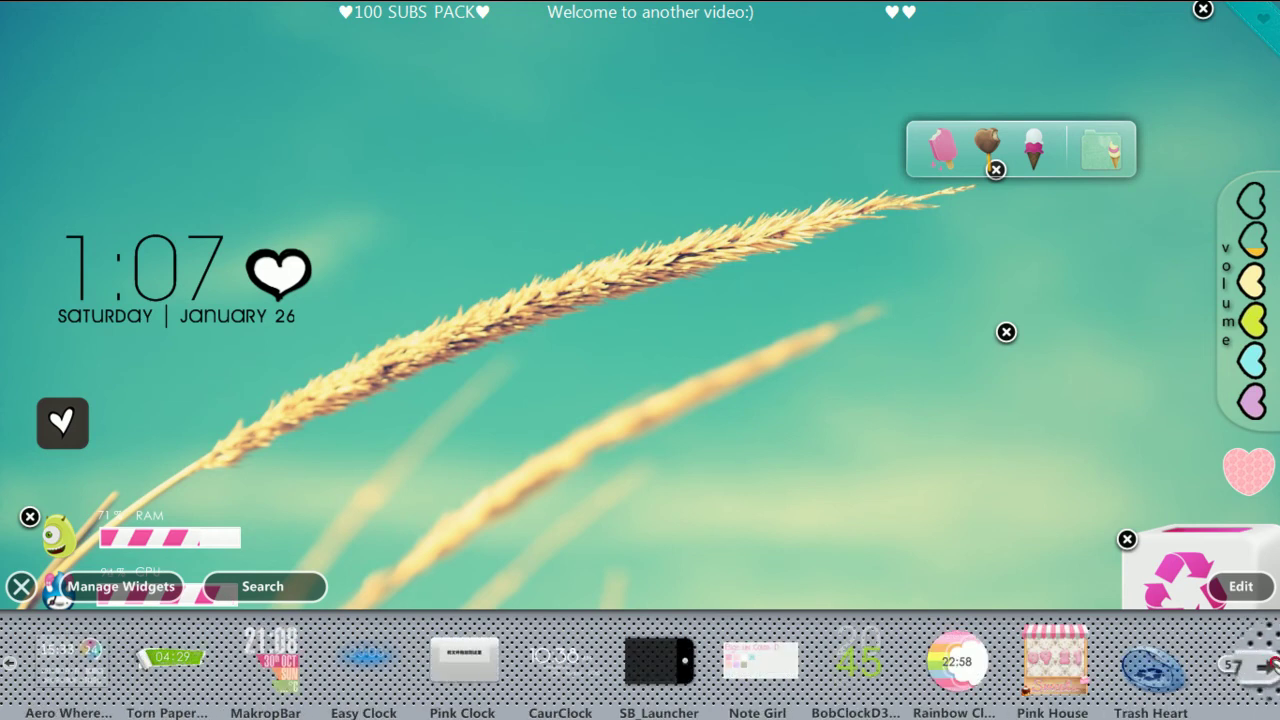
pyautogui.moveTo(1270, 665); pyautogui.dragTo(38, 596)
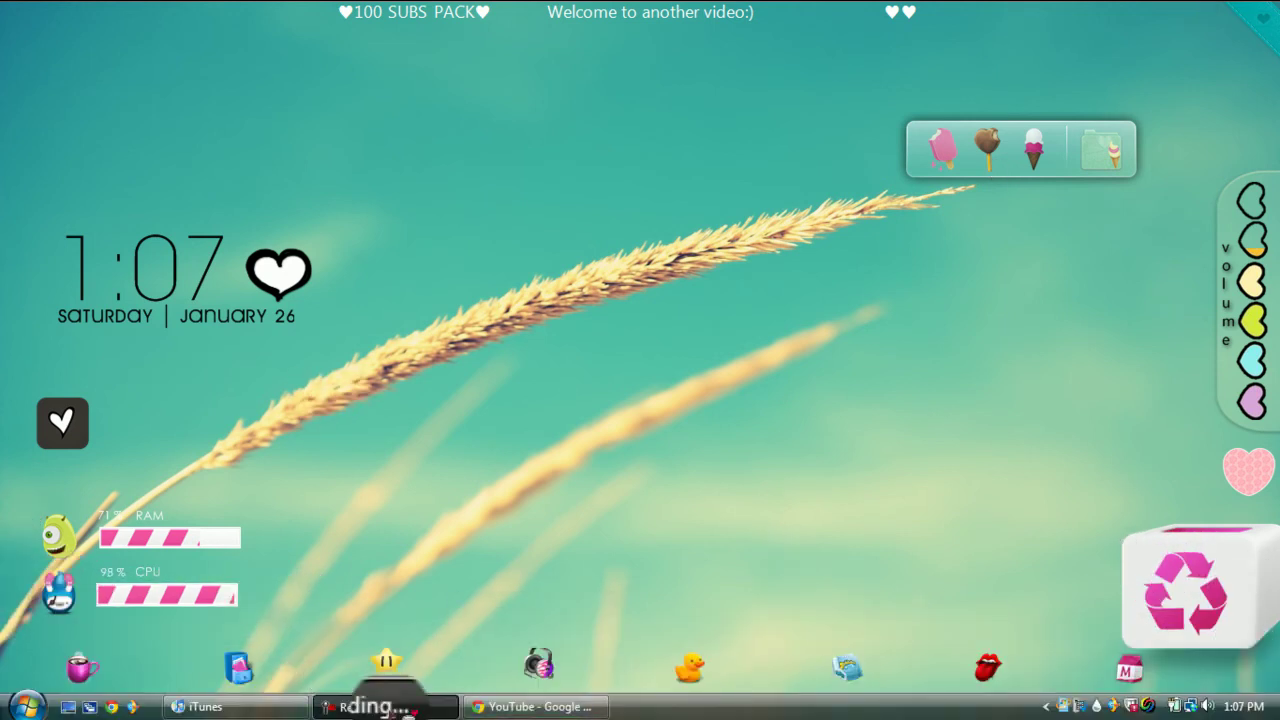
# Step: Pause the screen recording from the Recording taskbar button
pyautogui.click(402, 710)
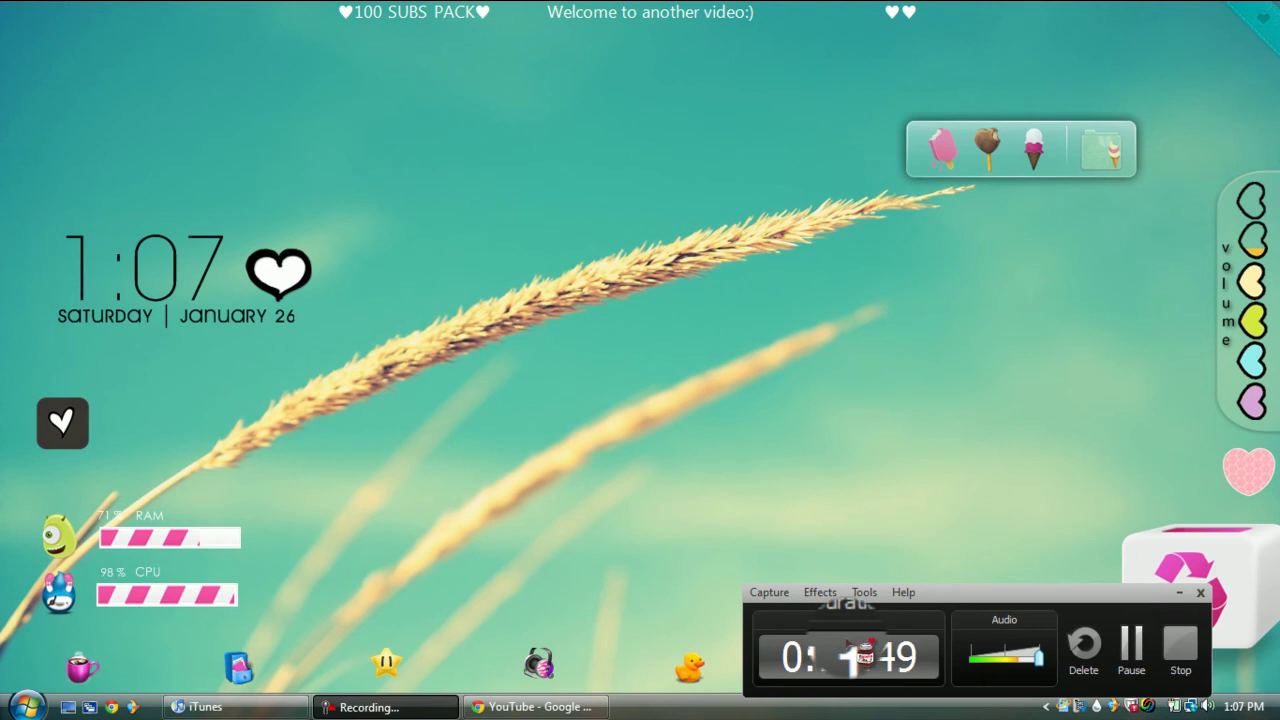
pyautogui.click(1134, 632)
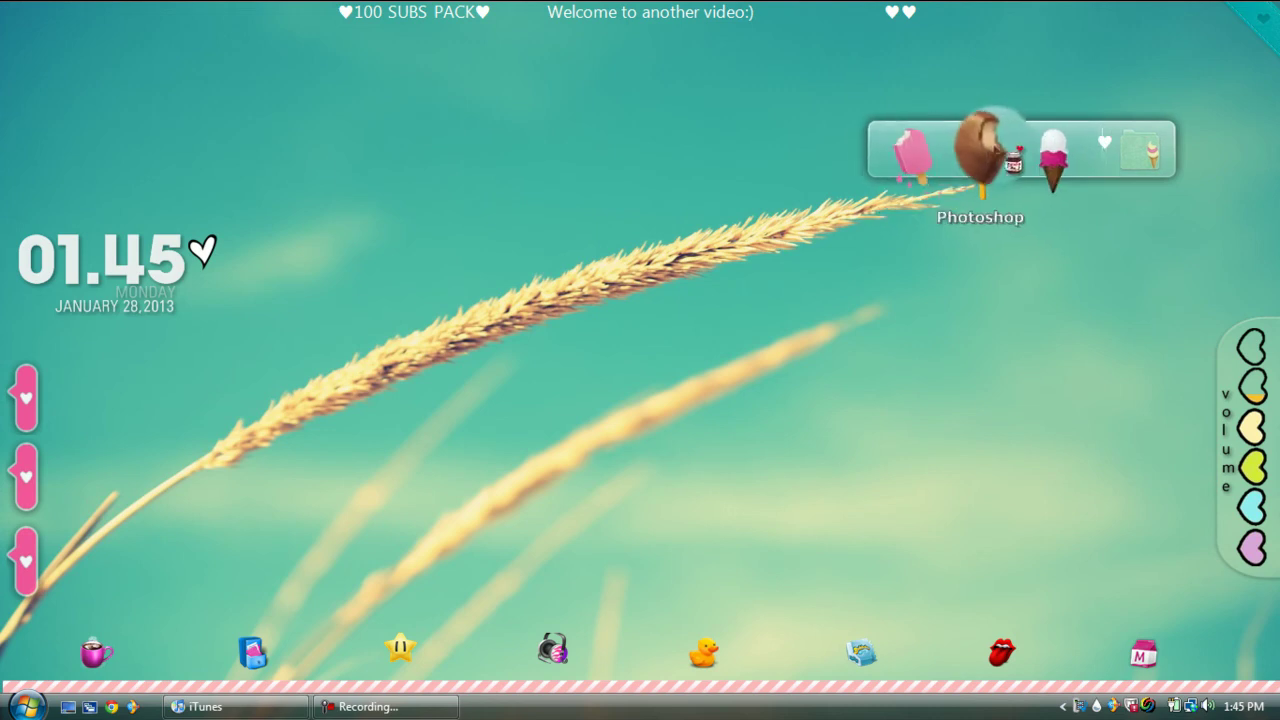
# Step: Swap the top-right dock's ice-cream icons for duck and bird icons from Downloads\Icons
pyautogui.rightClick(1000, 148)
pyautogui.press('Escape')
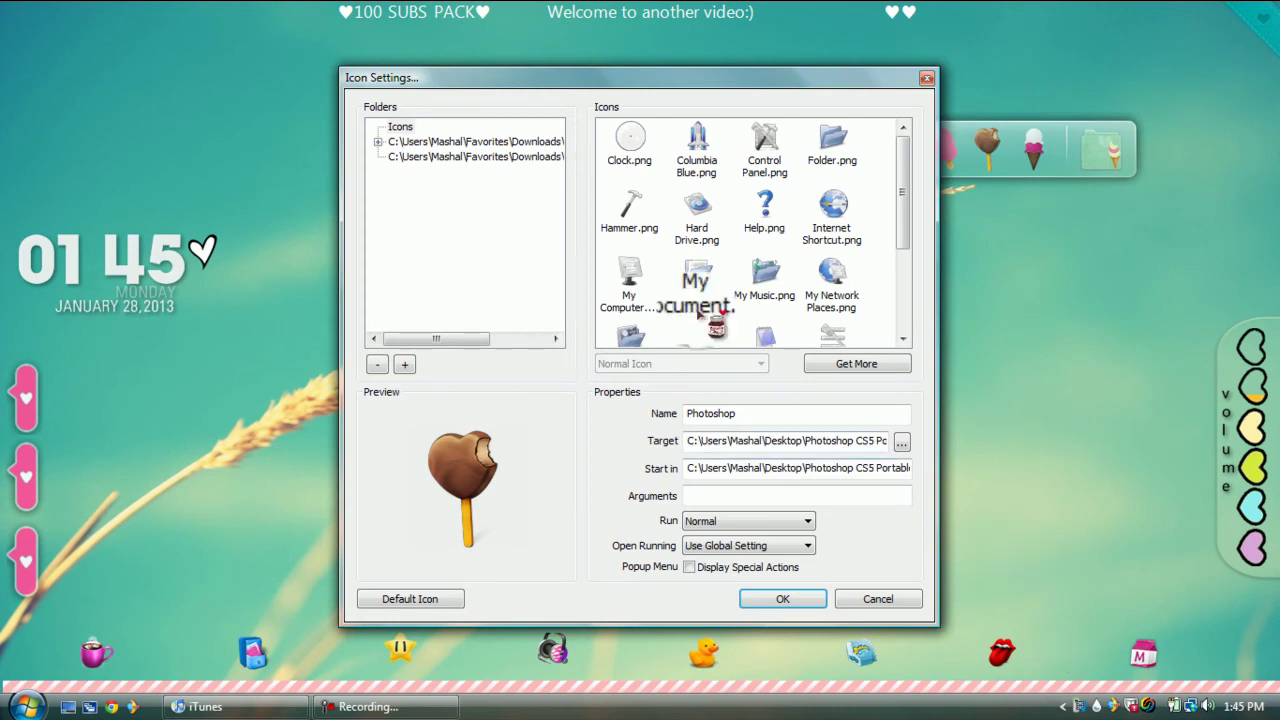
pyautogui.click(490, 142)
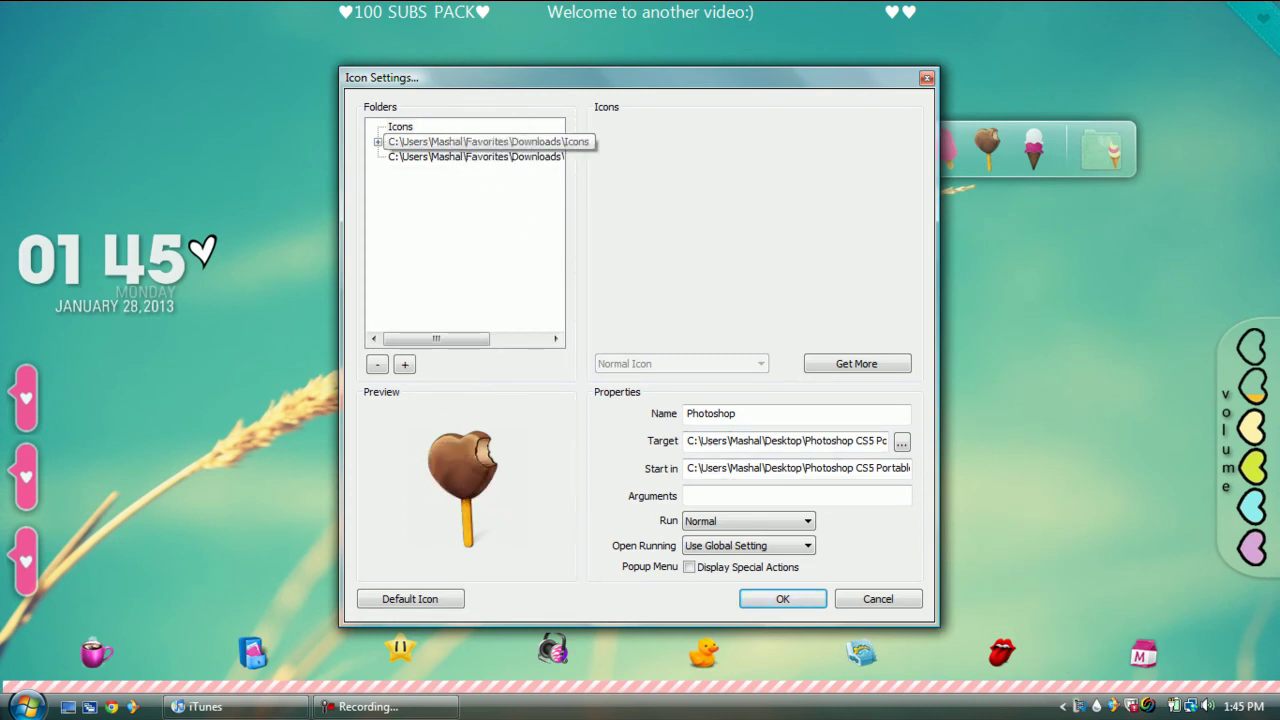
pyautogui.moveTo(440, 705)
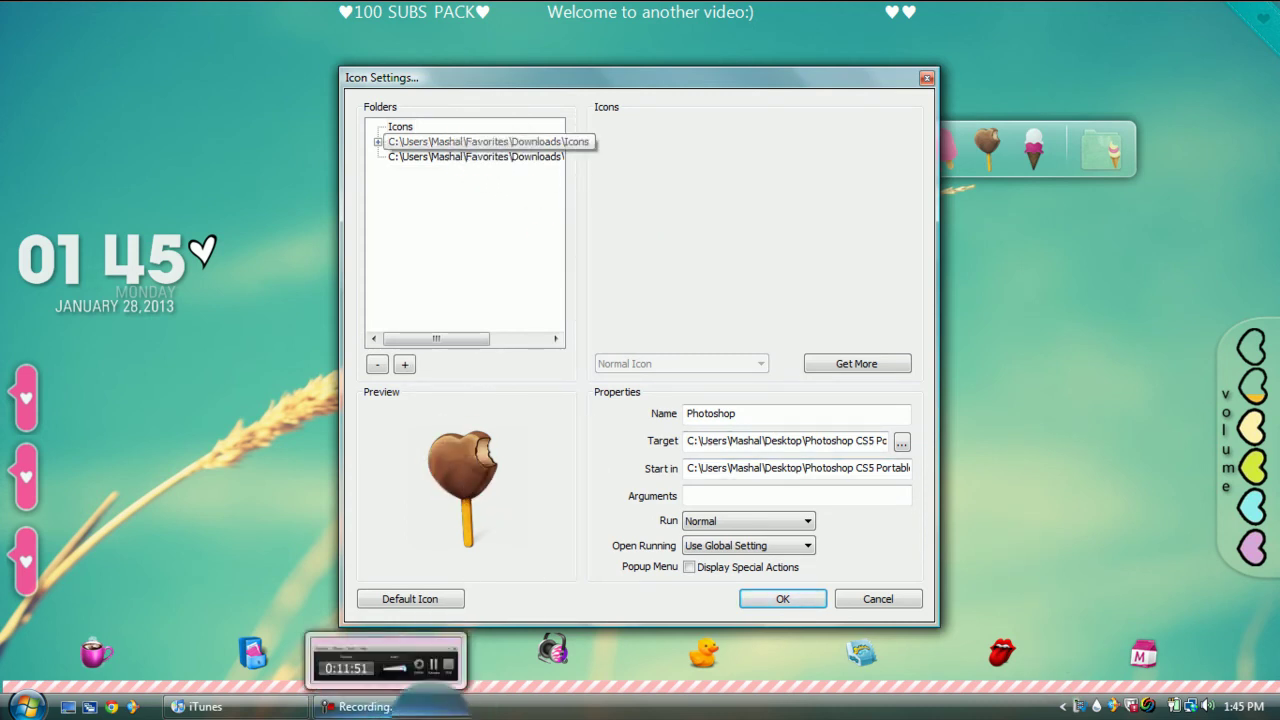
pyautogui.click(385, 662)
pyautogui.click(1140, 648)
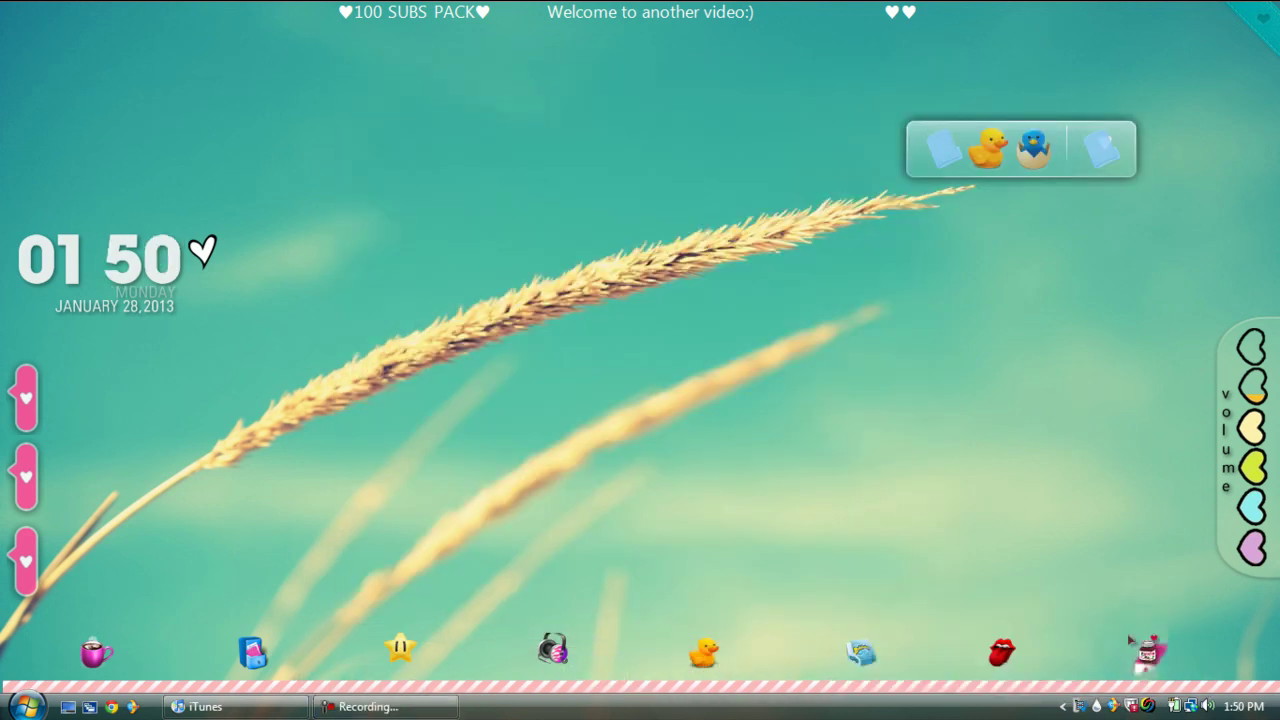